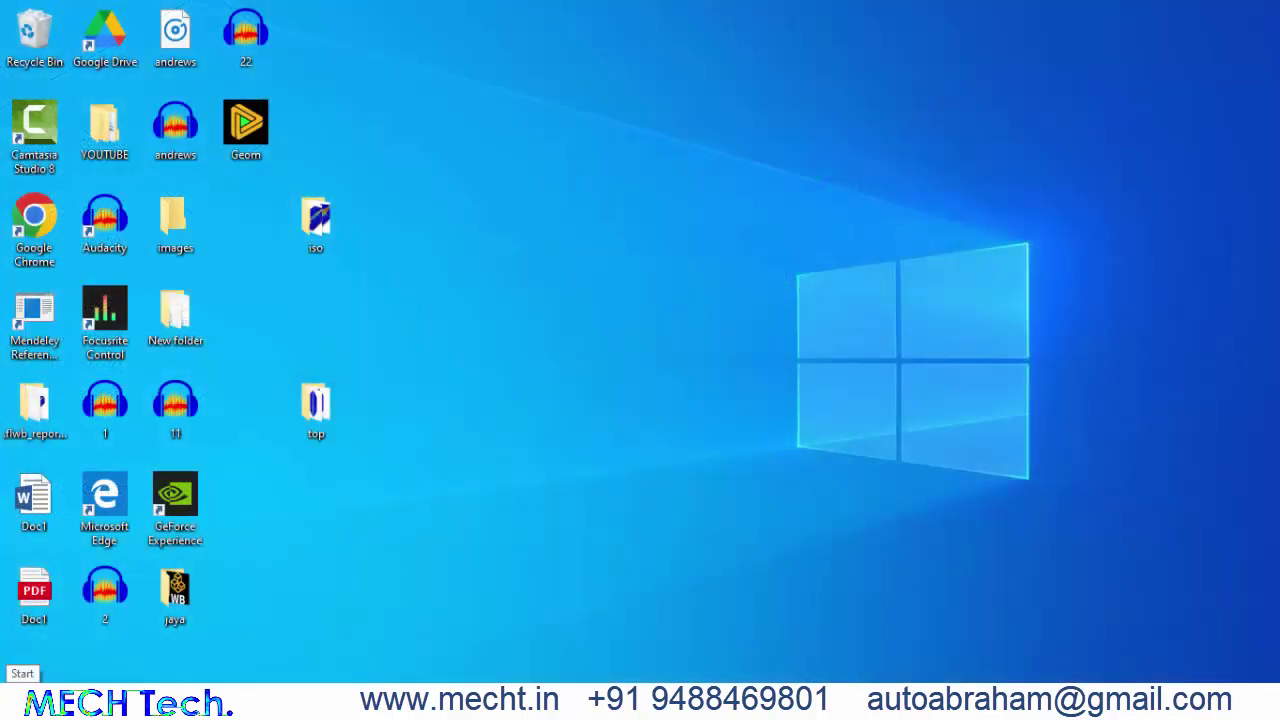
# Step: Open the Windows Start menu search to look for Workbench 2023 R2
pyautogui.click(22, 700)
# Step: Launch Workbench 2023 R2 from search and add a Fluid Flow (Fluent) system to the schematic
pyautogui.write('wor')
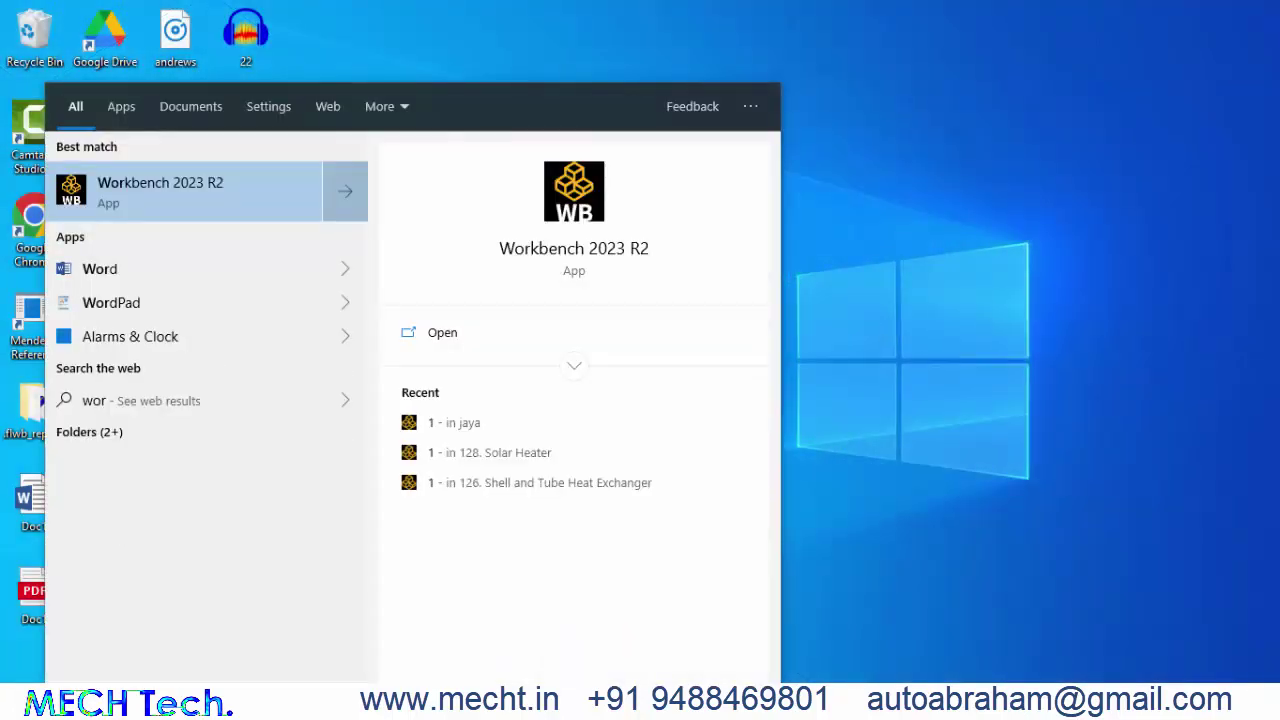
pyautogui.write('k')
pyautogui.press('Return')
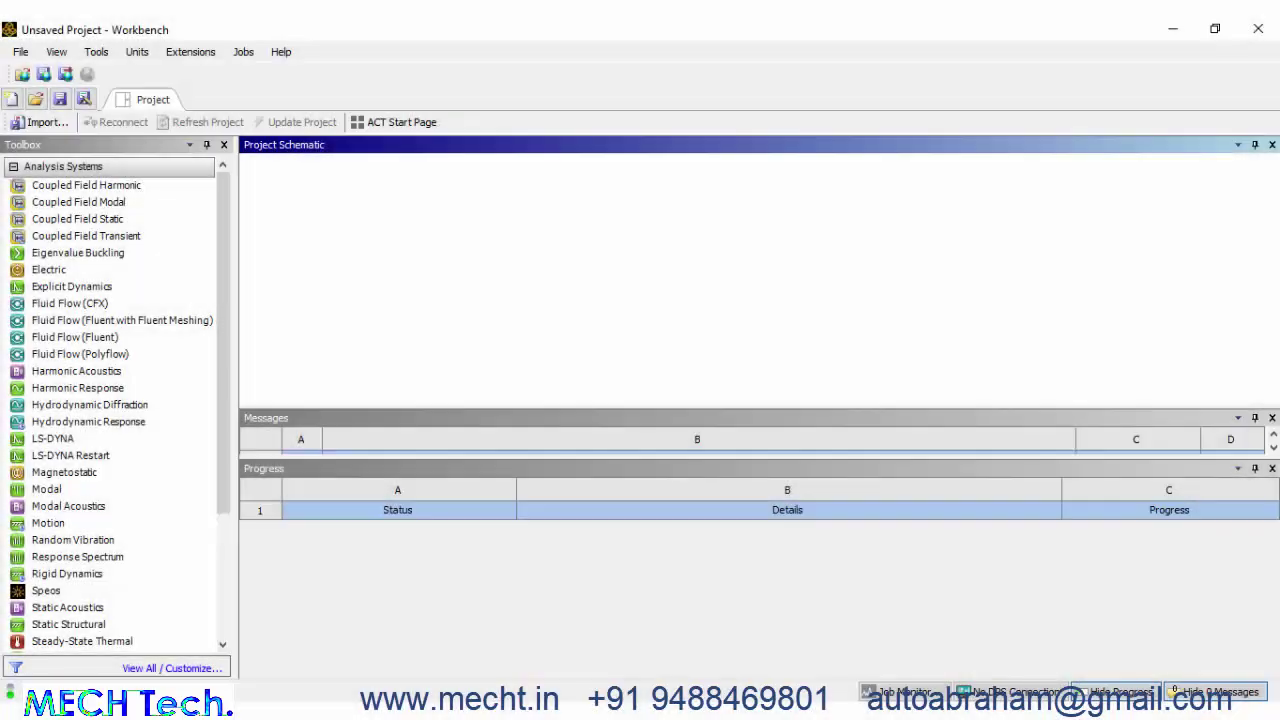
pyautogui.click(151, 336)
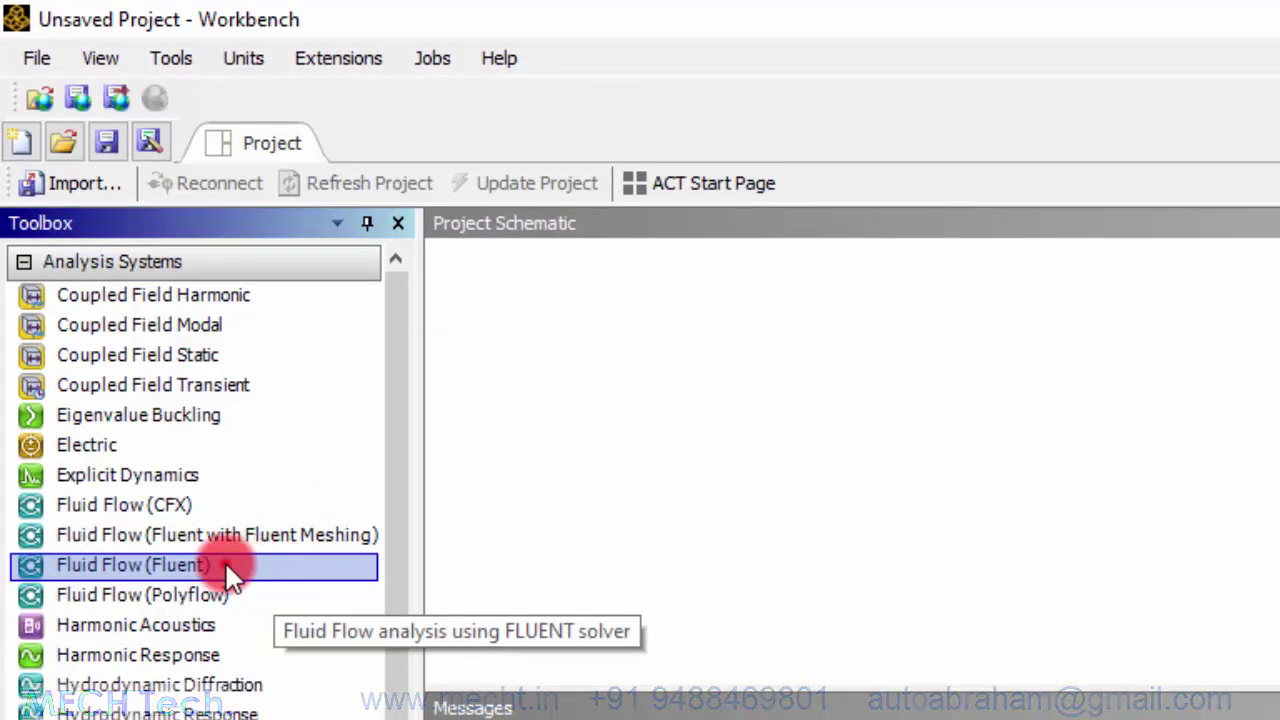
pyautogui.moveTo(225, 561); pyautogui.dragTo(683, 413)
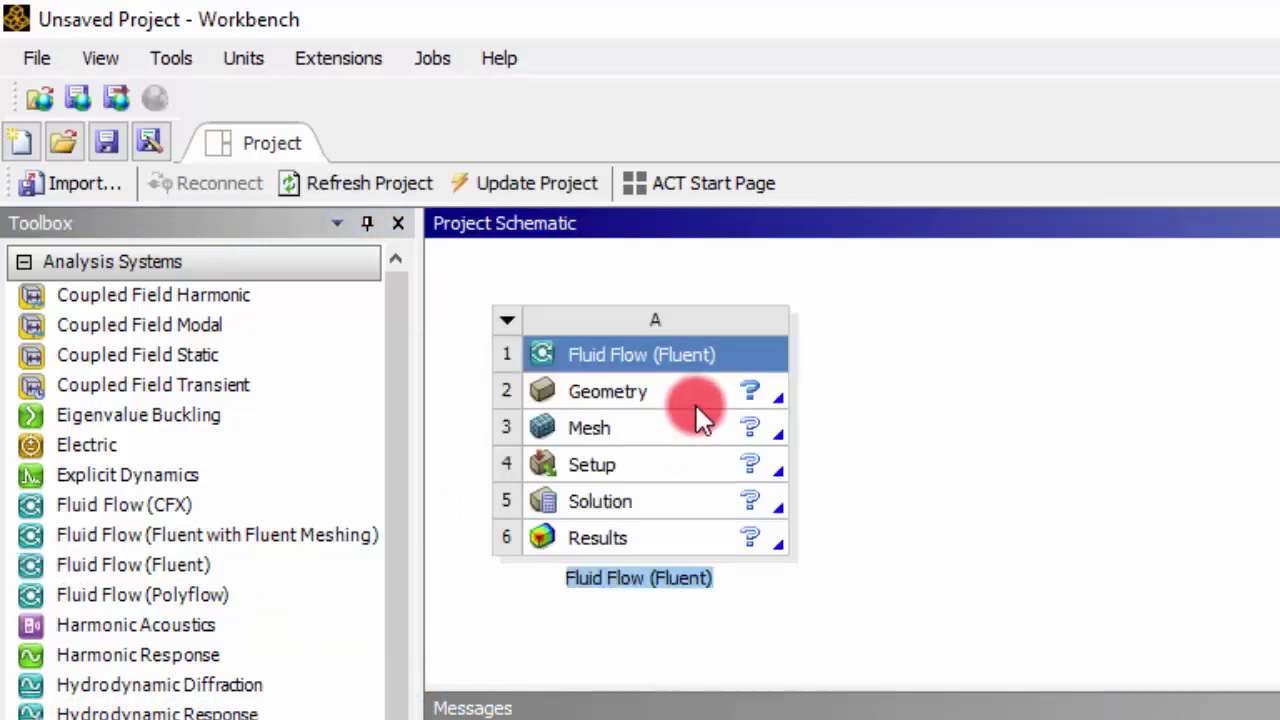
# Step: Import the Geom geometry file into the system's Geometry cell
pyautogui.click(716, 390)
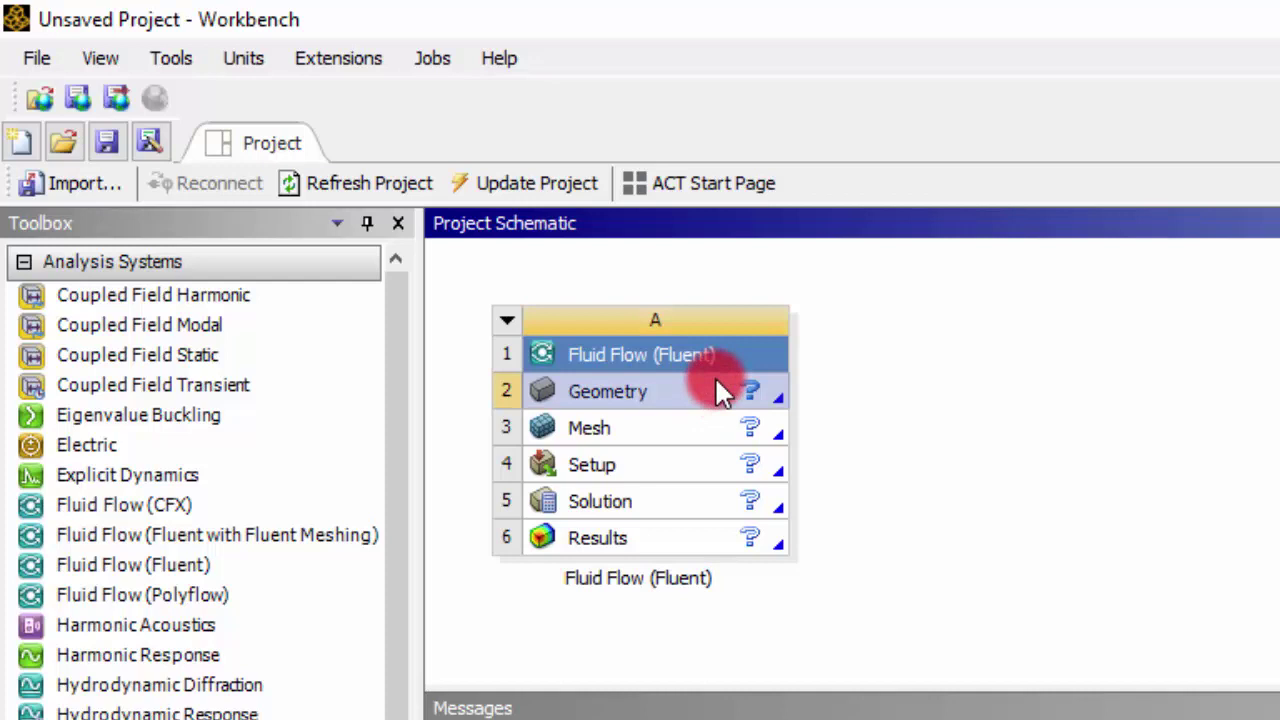
pyautogui.rightClick(722, 392)
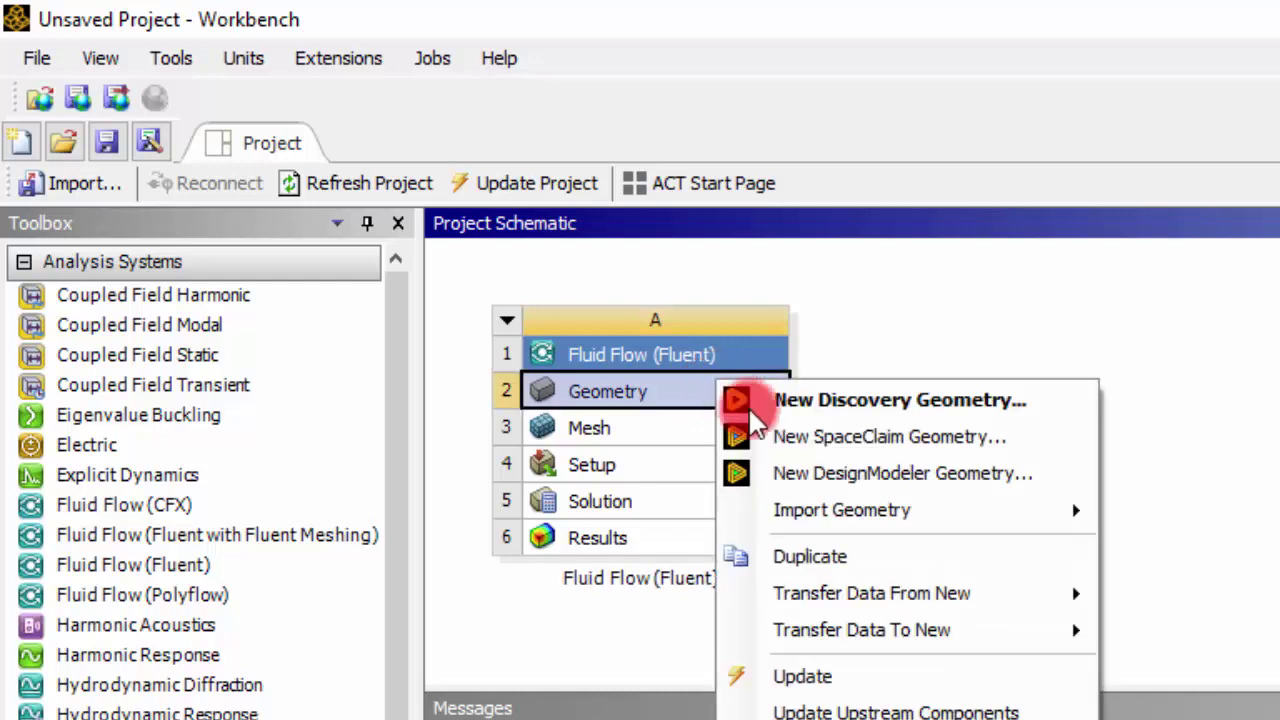
pyautogui.moveTo(841, 510)
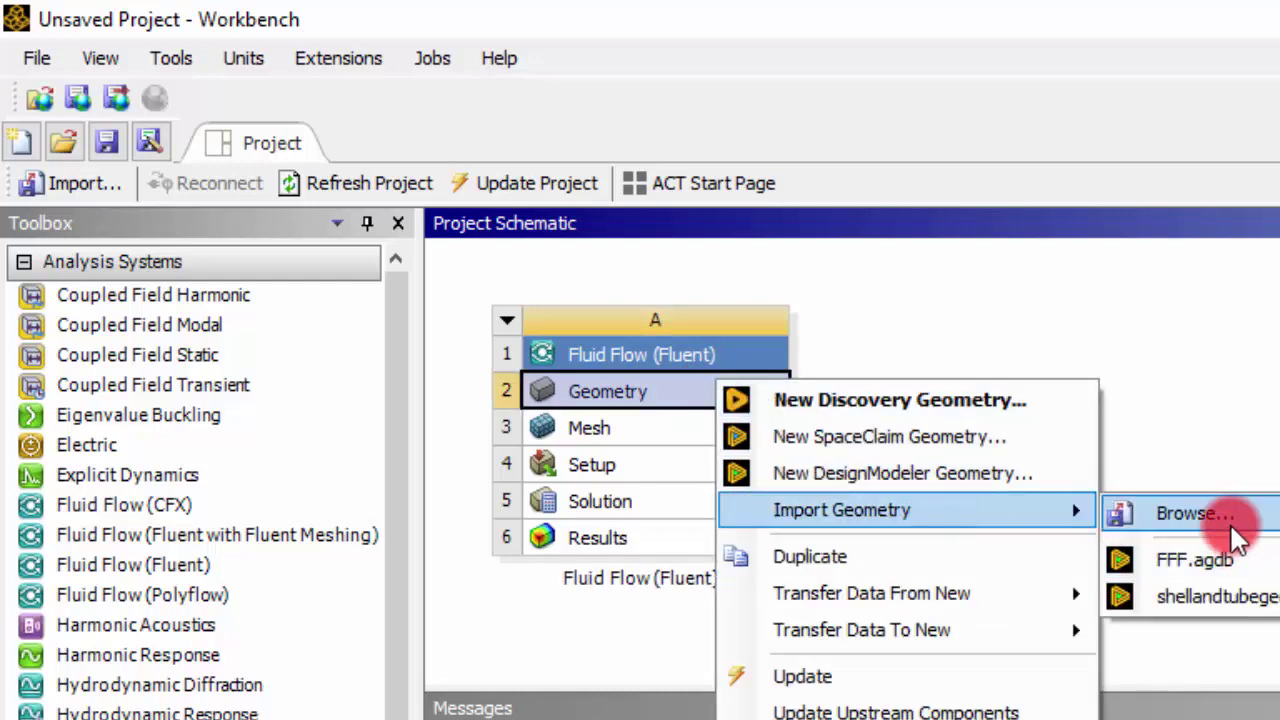
pyautogui.click(1232, 524)
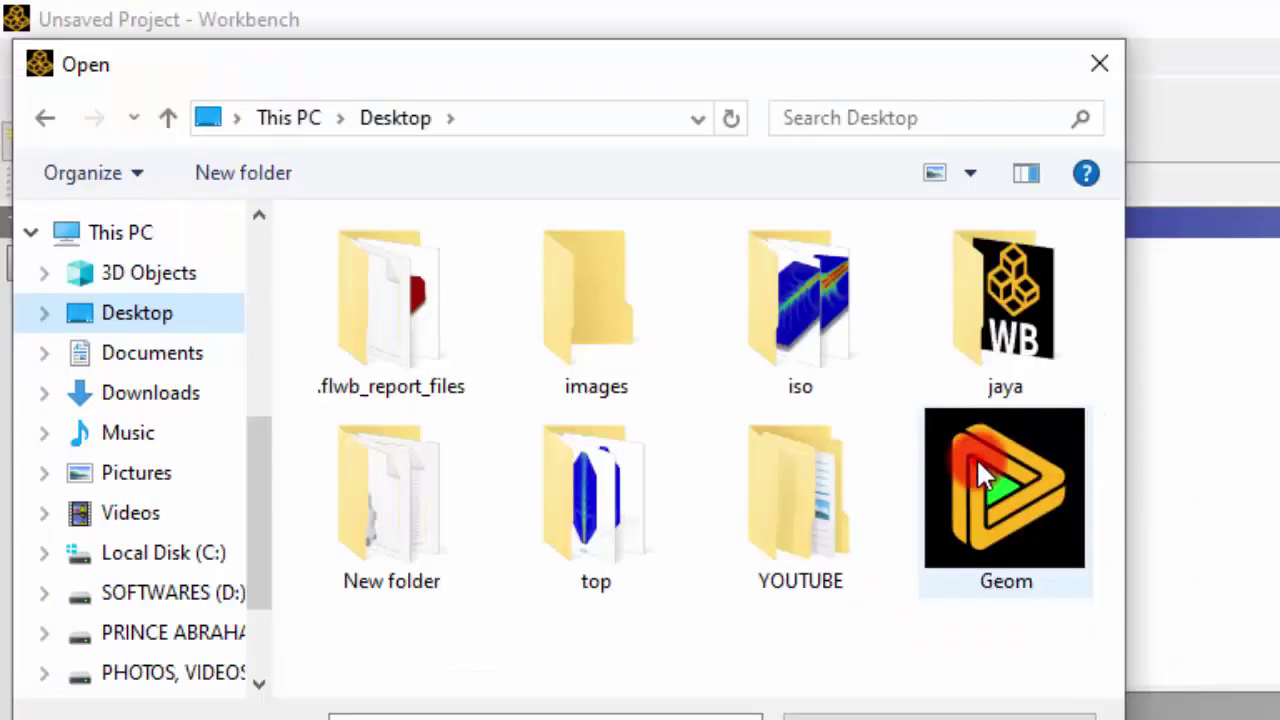
pyautogui.doubleClick(976, 457)
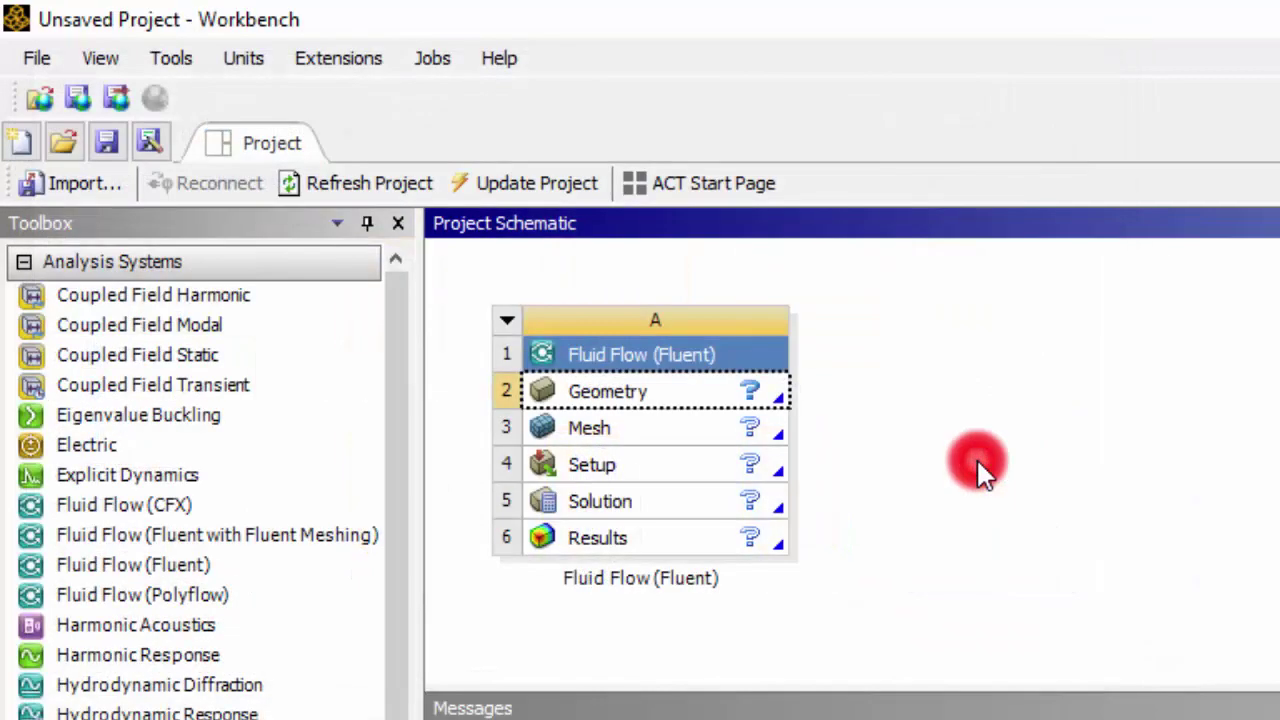
# Step: Open the geometry in DesignModeler and orbit the air and metal bodies to inspect the fins
pyautogui.doubleClick(706, 389)
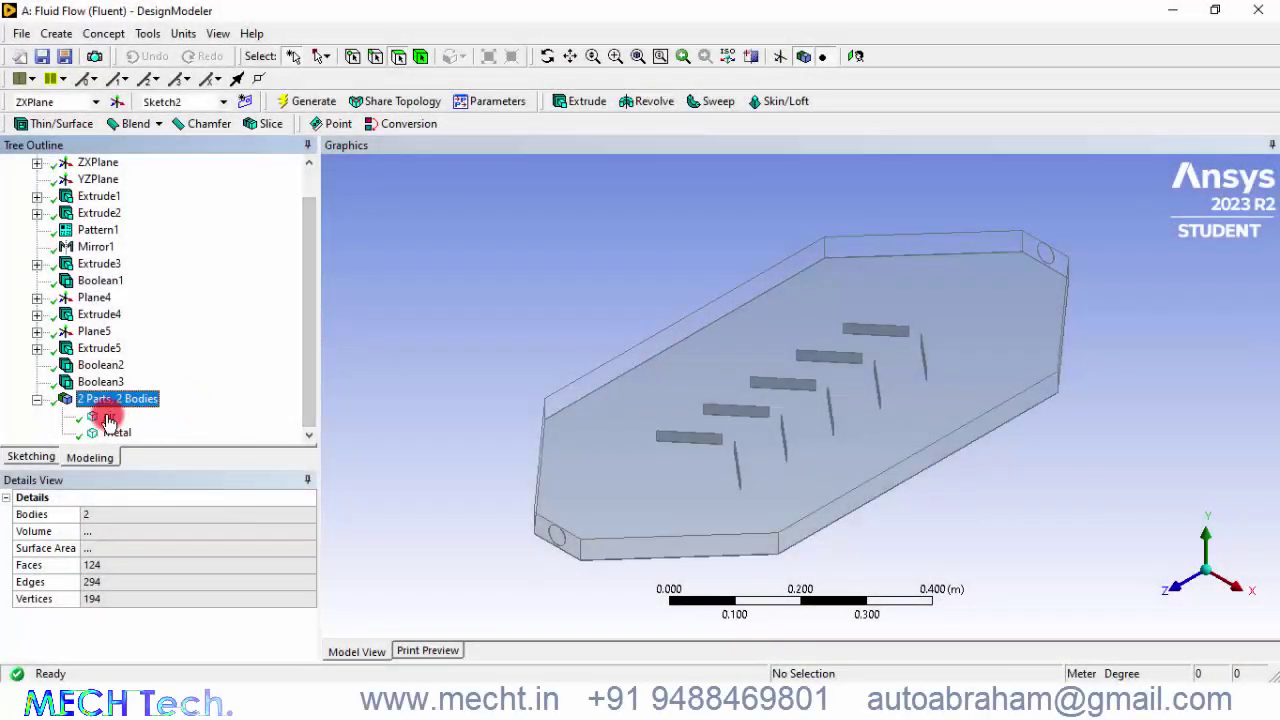
pyautogui.click(108, 419)
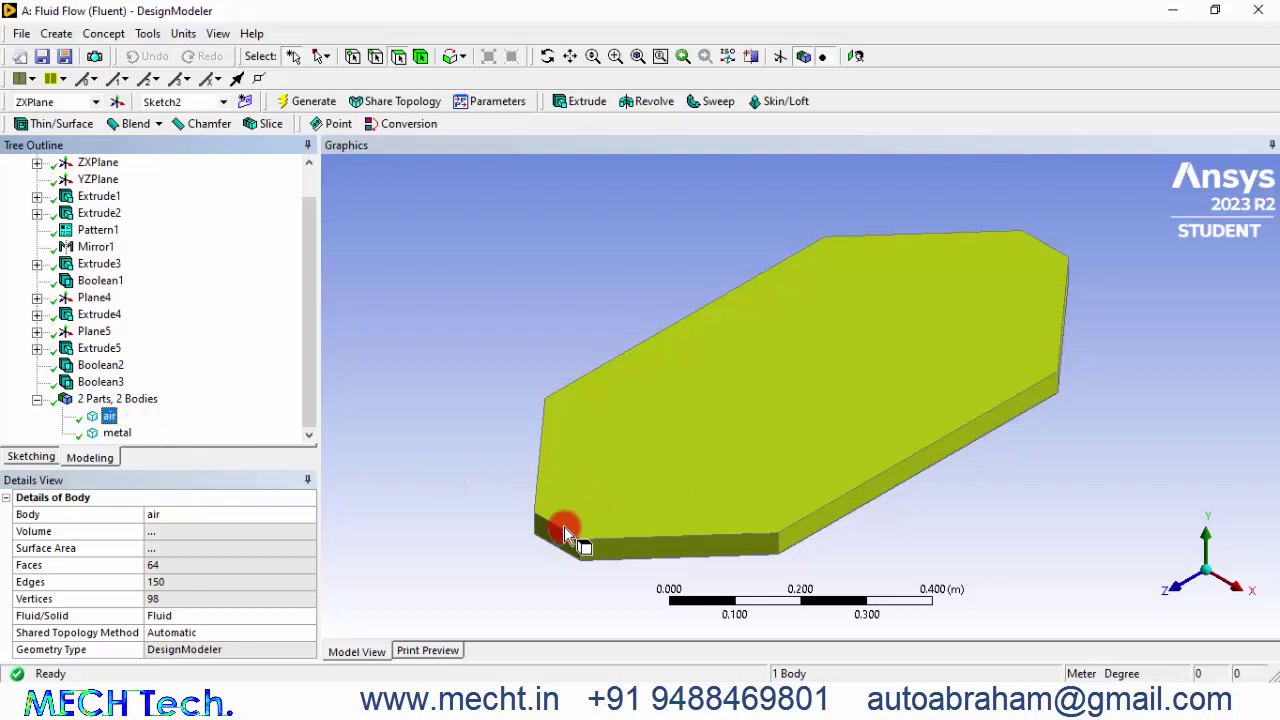
pyautogui.click(117, 435)
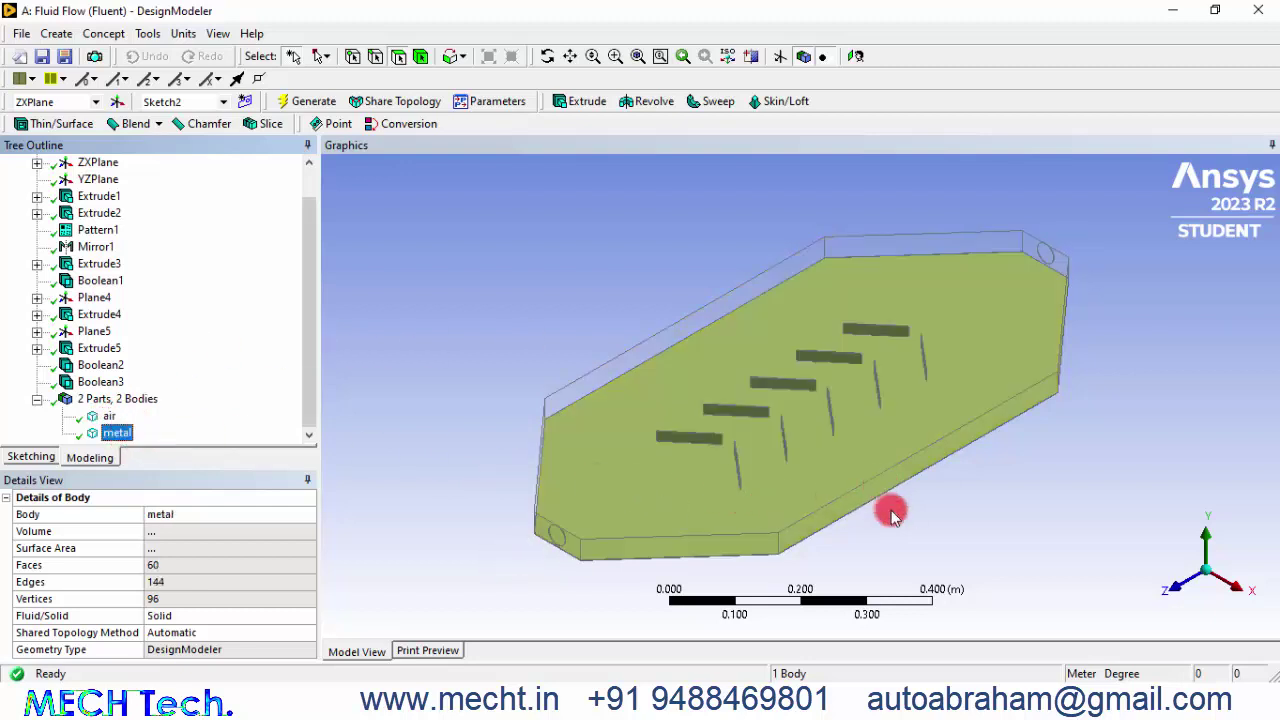
pyautogui.moveTo(855, 527)
pyautogui.mouseDown(button='middle')
pyautogui.moveTo(834, 480)
pyautogui.moveTo(781, 513)
pyautogui.mouseUp(button='middle')
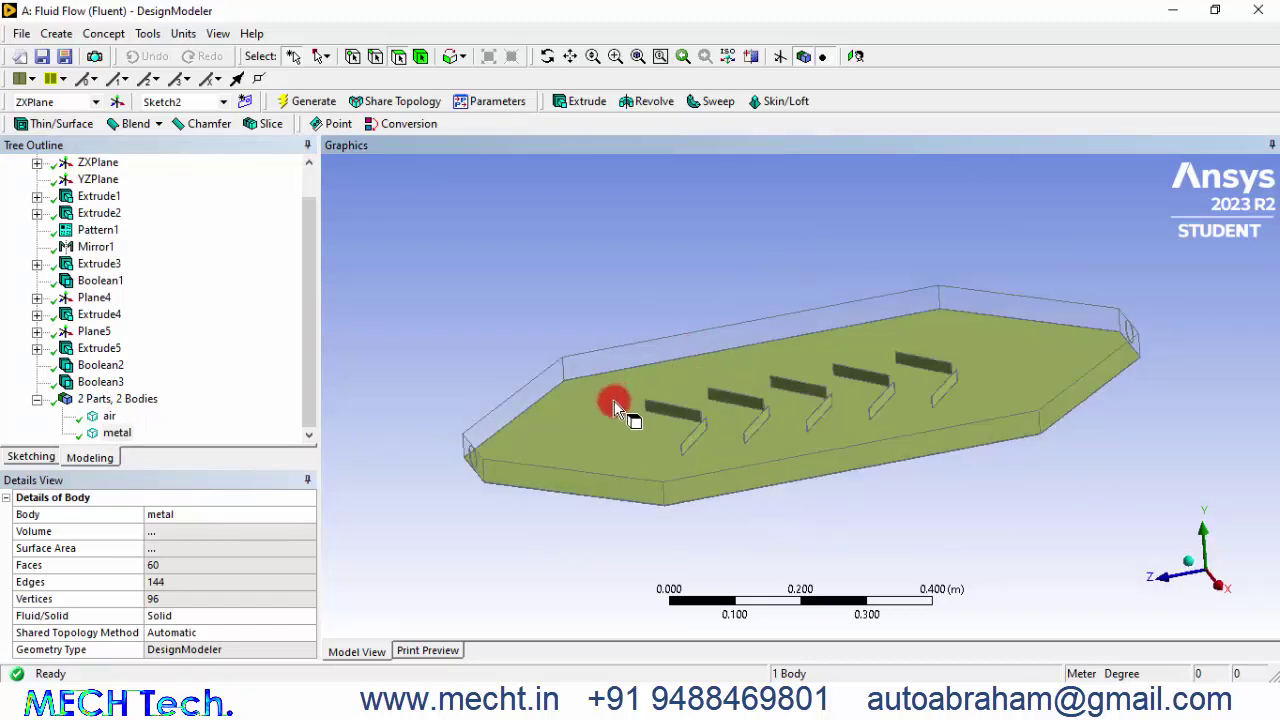
pyautogui.moveTo(614, 405); pyautogui.dragTo(778, 455, button='middle')
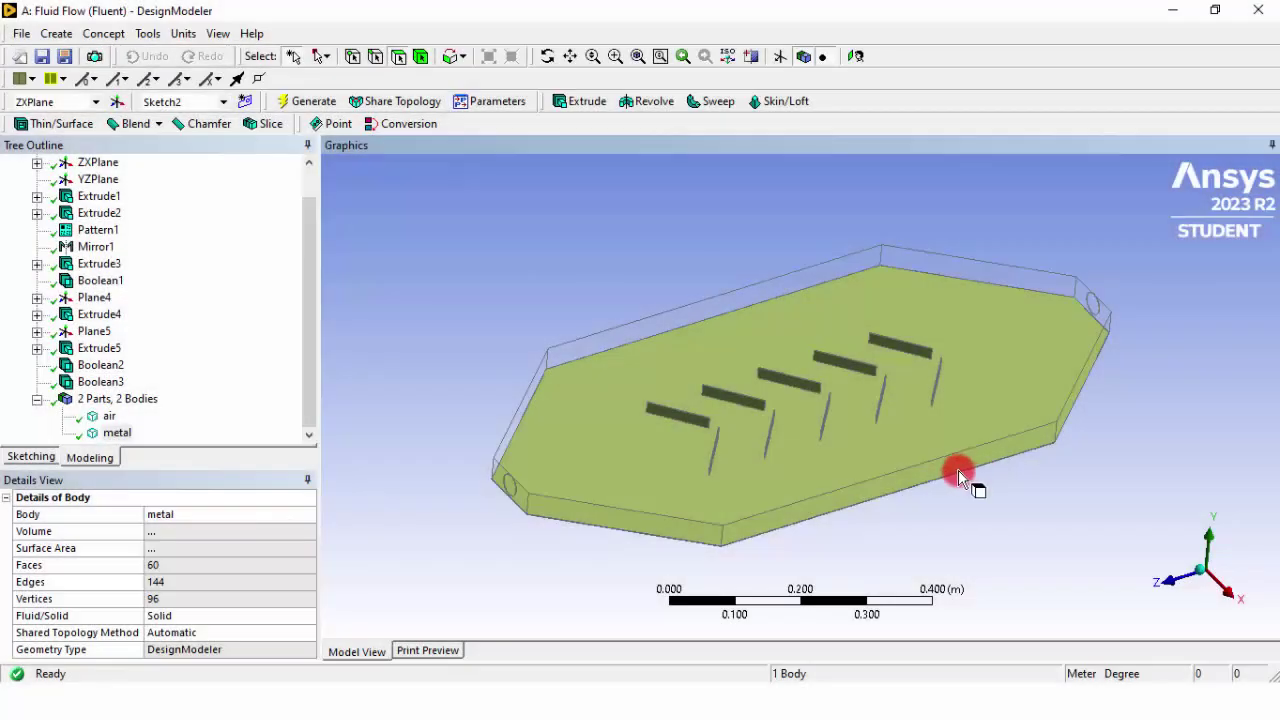
pyautogui.moveTo(971, 486)
pyautogui.mouseDown(button='middle')
pyautogui.moveTo(914, 429)
pyautogui.moveTo(883, 457)
pyautogui.mouseUp(button='middle')
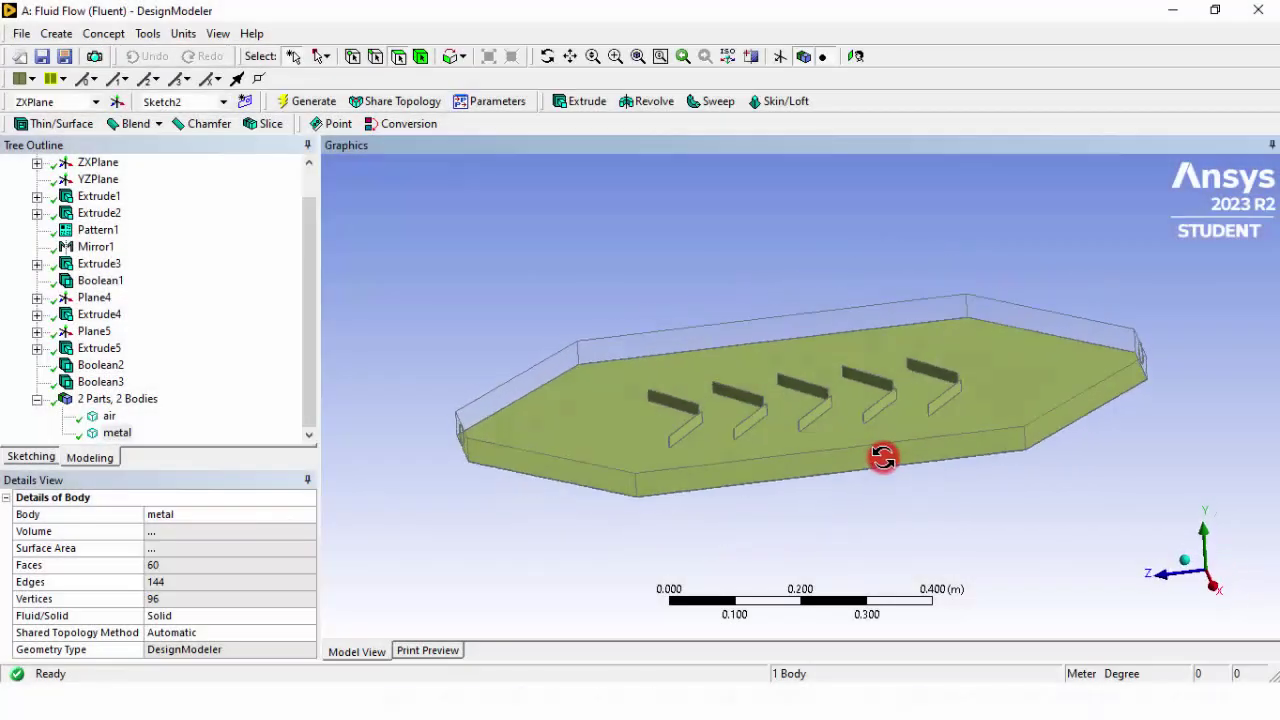
# Step: Confirm the air body is set as Fluid and the metal body as Solid
pyautogui.click(108, 417)
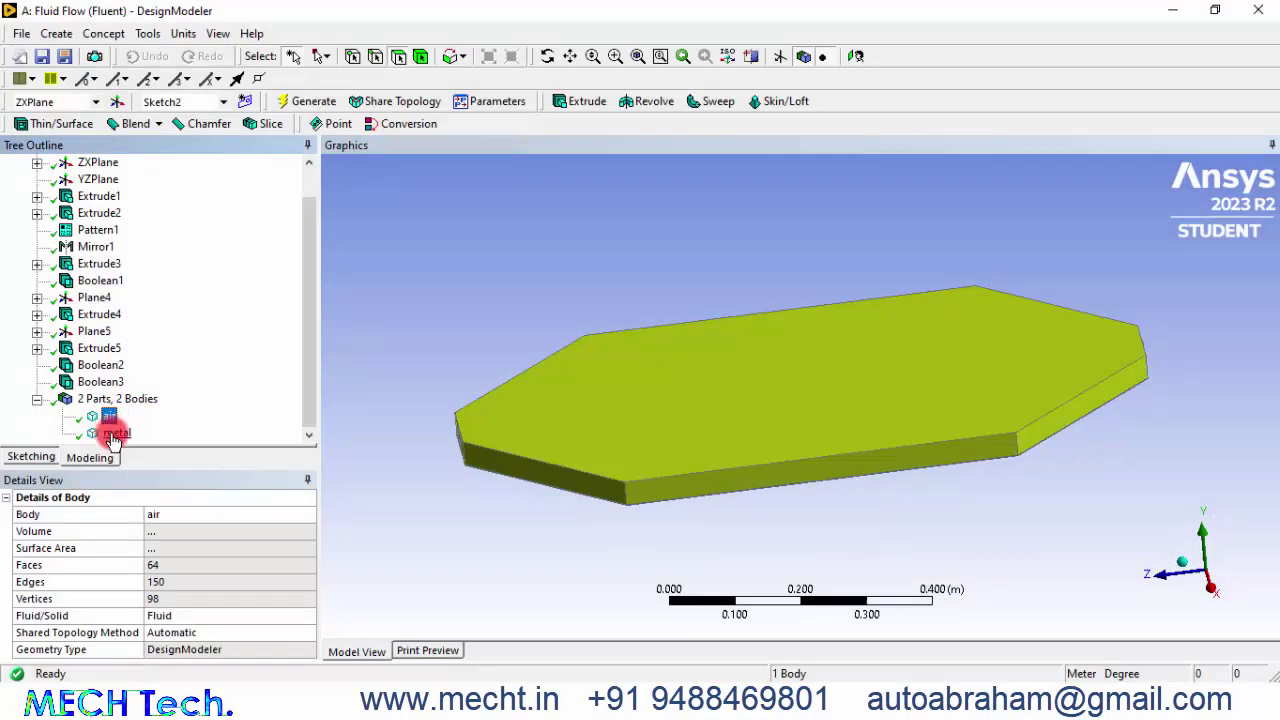
pyautogui.click(112, 436)
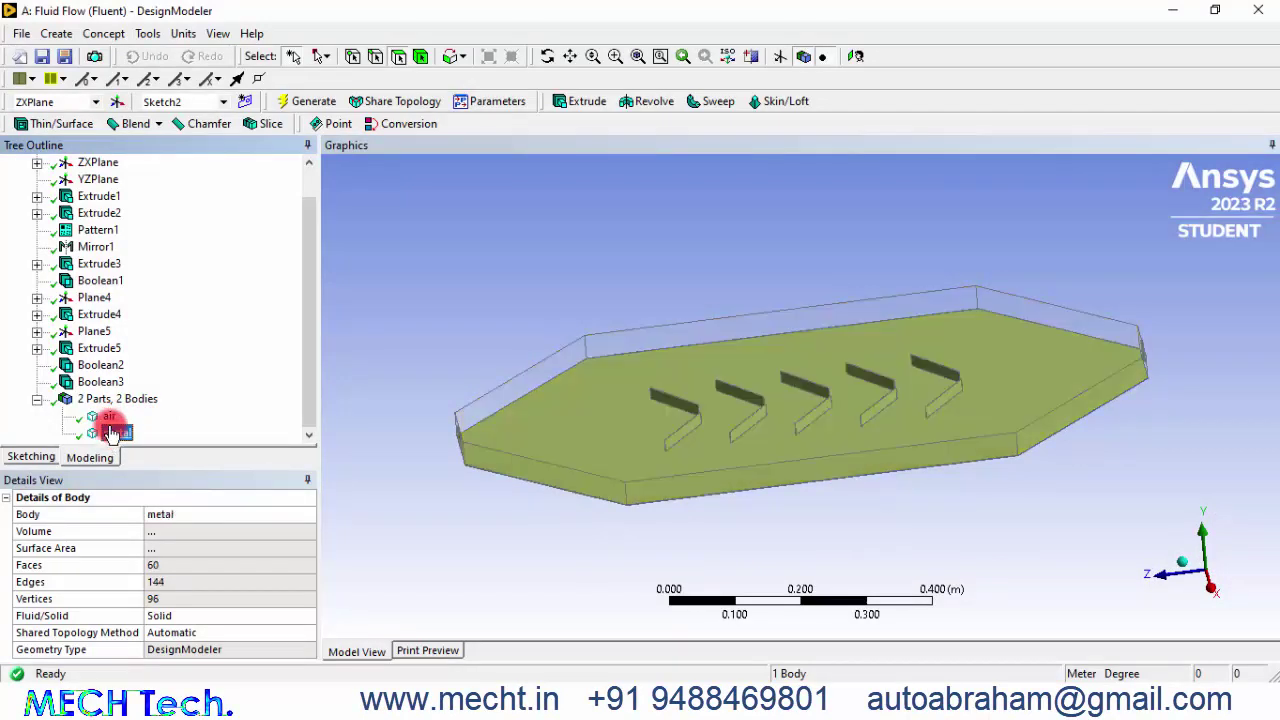
pyautogui.click(107, 418)
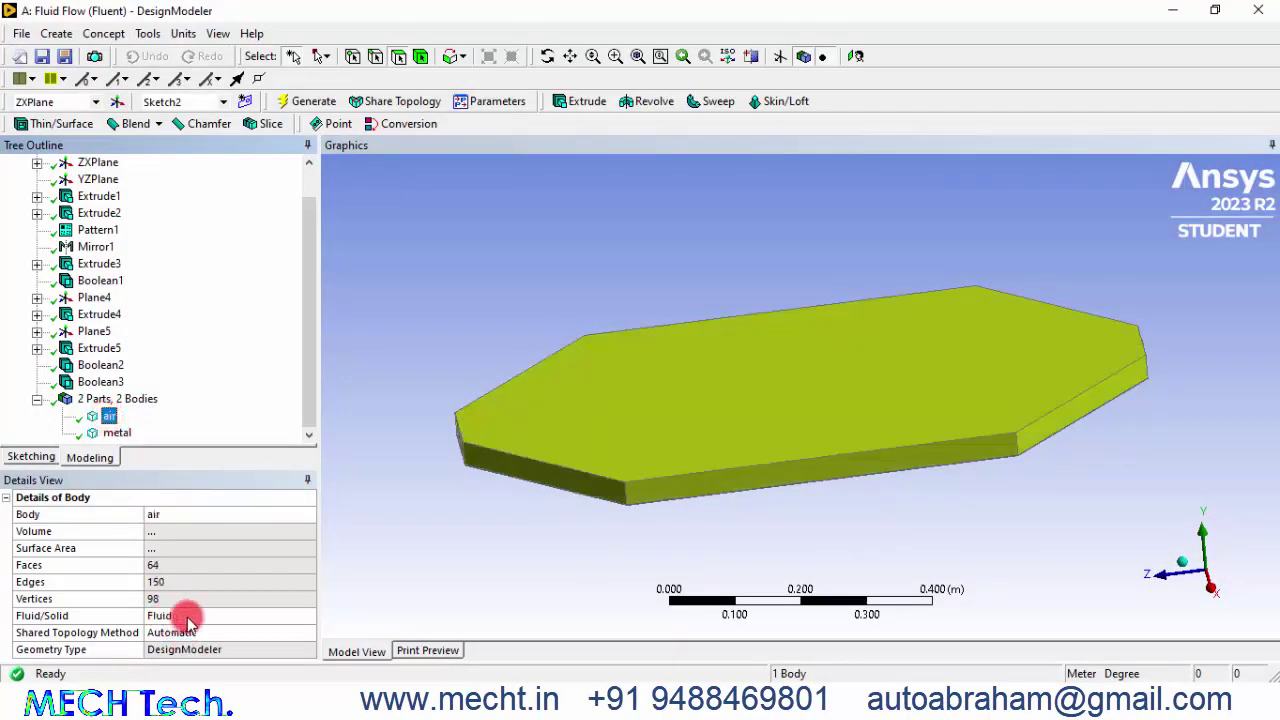
pyautogui.click(113, 435)
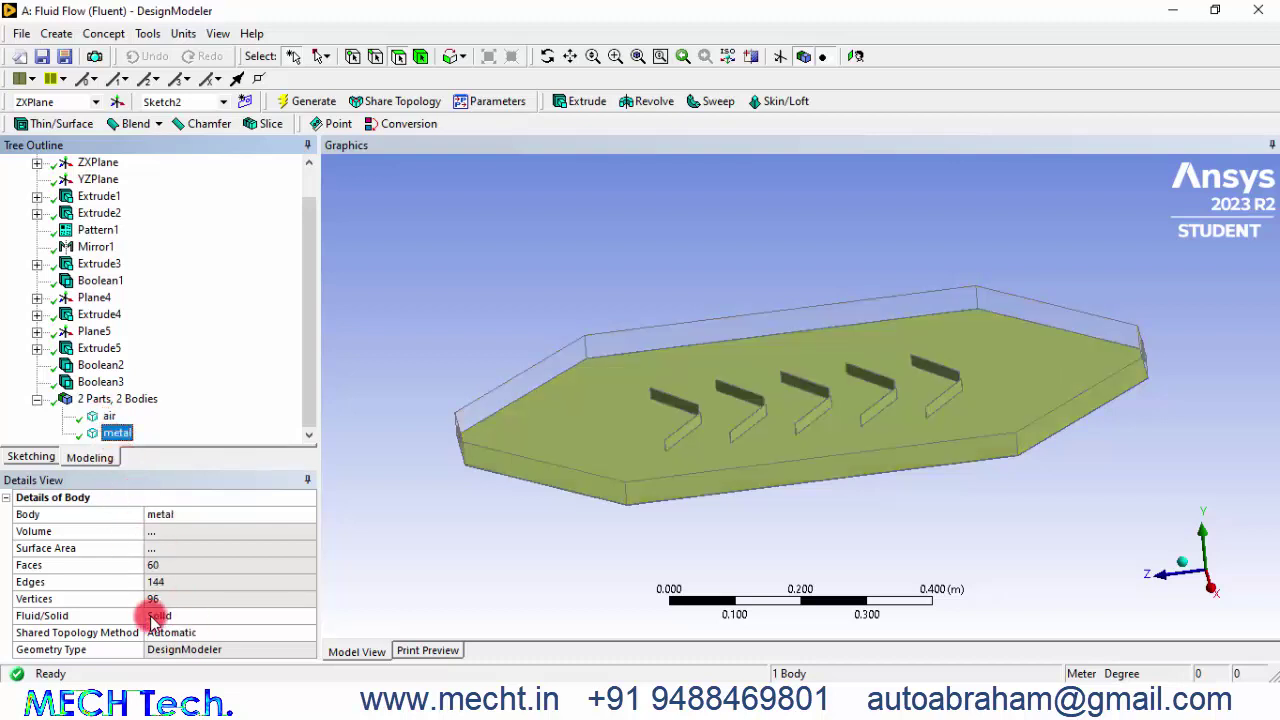
# Step: Close DesignModeler and save the project to the Desktop as 'air heater'
pyautogui.click(1262, 22)
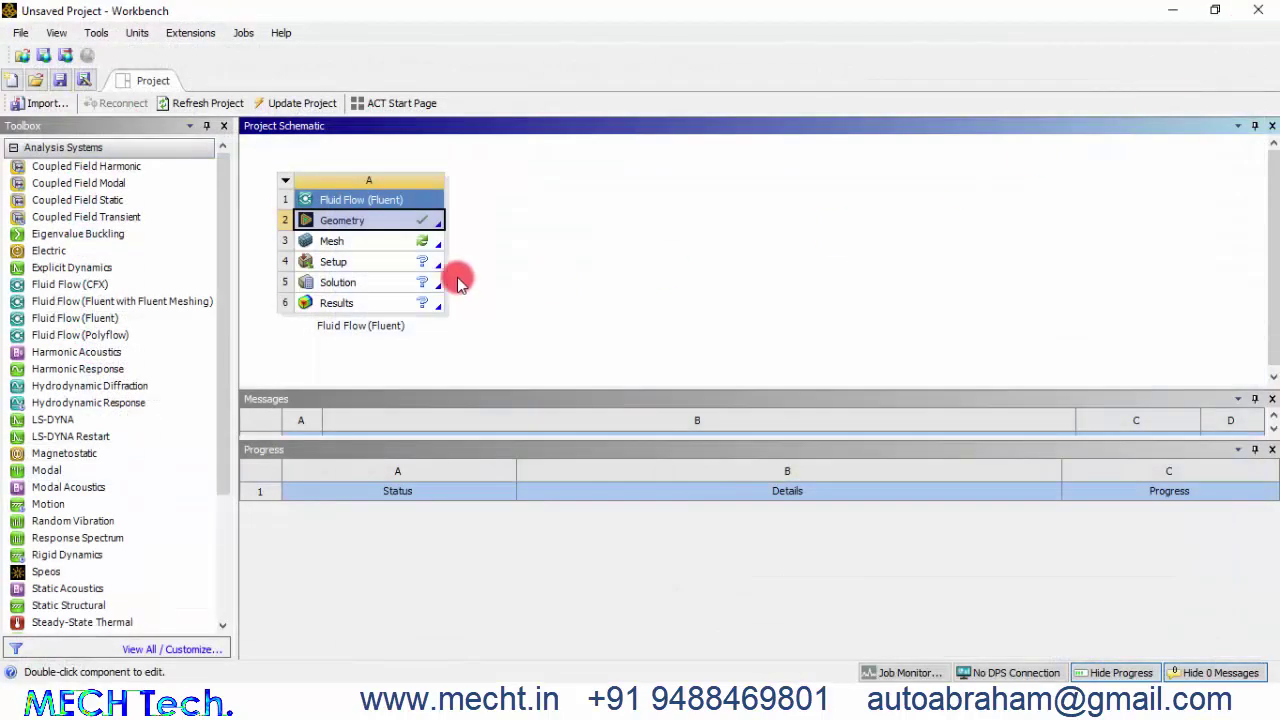
pyautogui.click(57, 82)
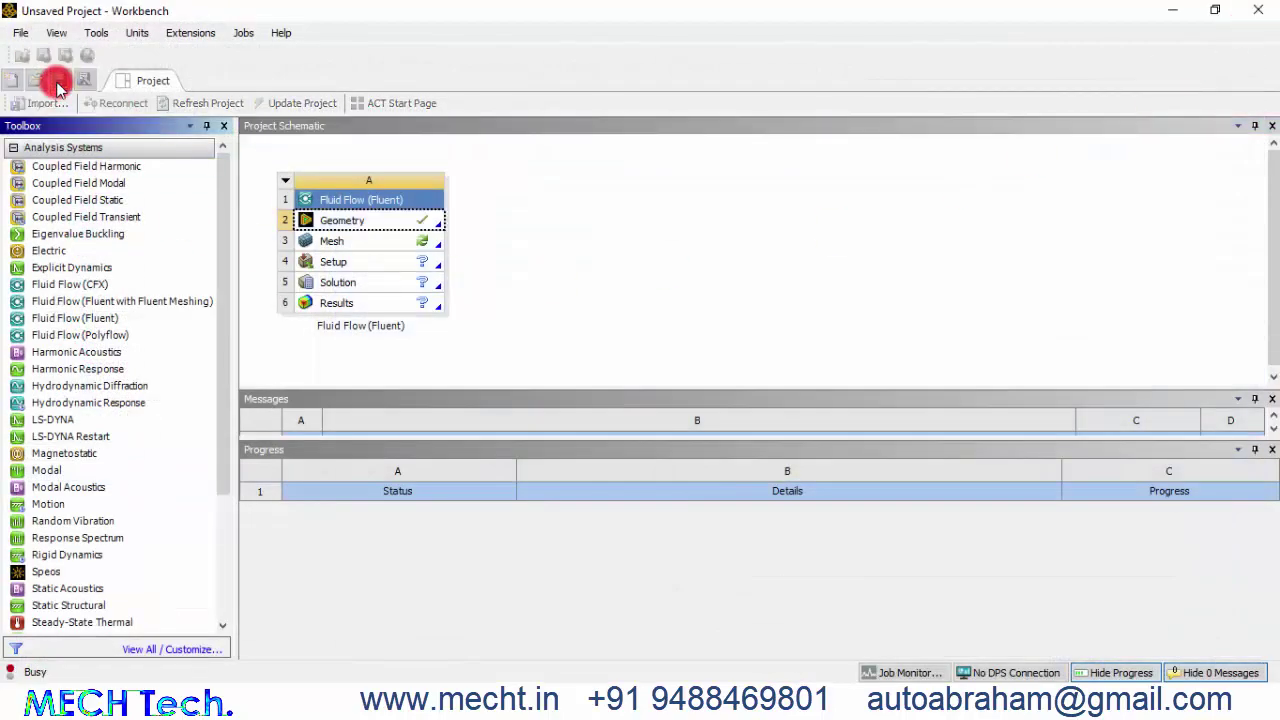
pyautogui.click(56, 210)
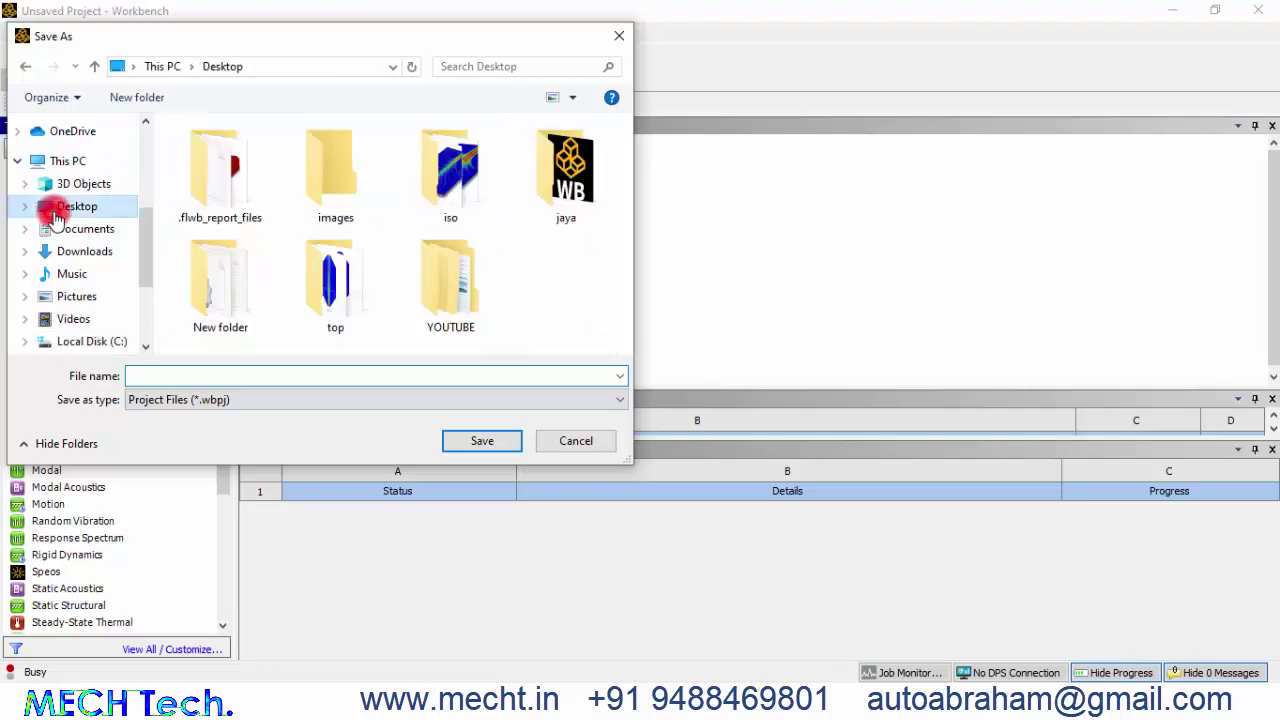
pyautogui.click(183, 379)
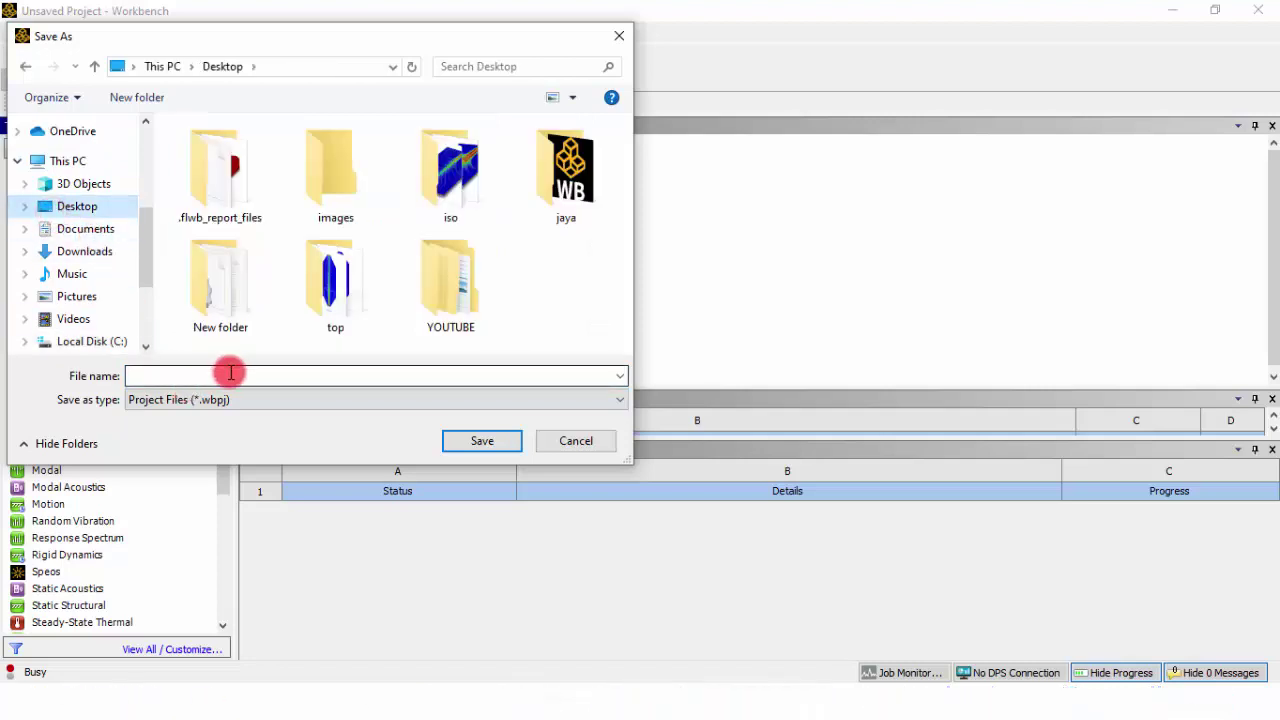
pyautogui.write('air heater')
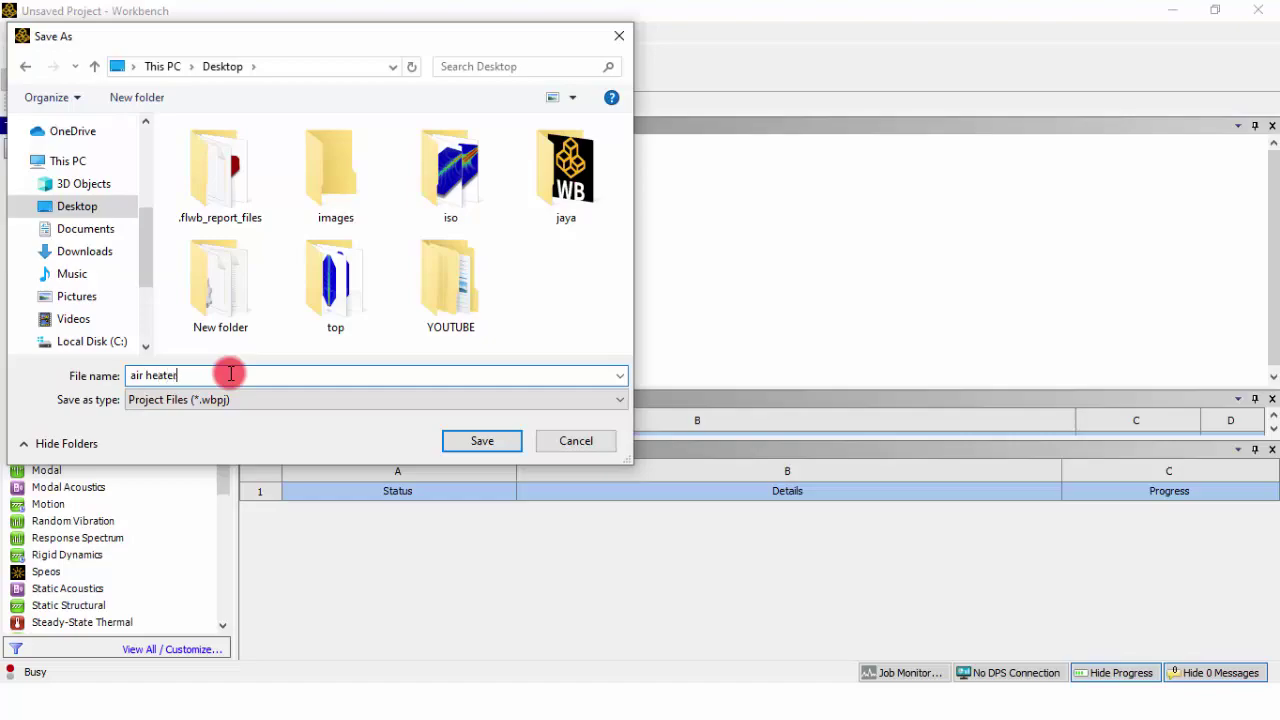
pyautogui.press('Return')
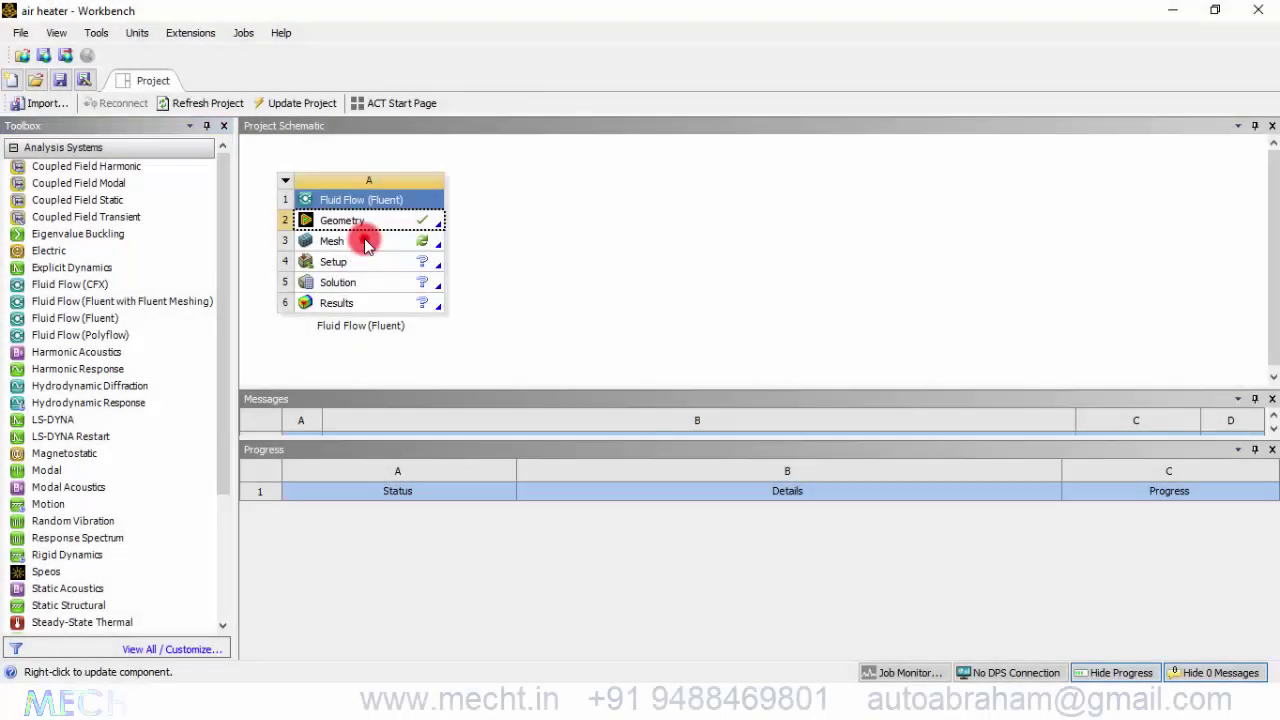
# Step: Open the mesh in Ansys Meshing and inspect the air and metal bodies
pyautogui.doubleClick(363, 240)
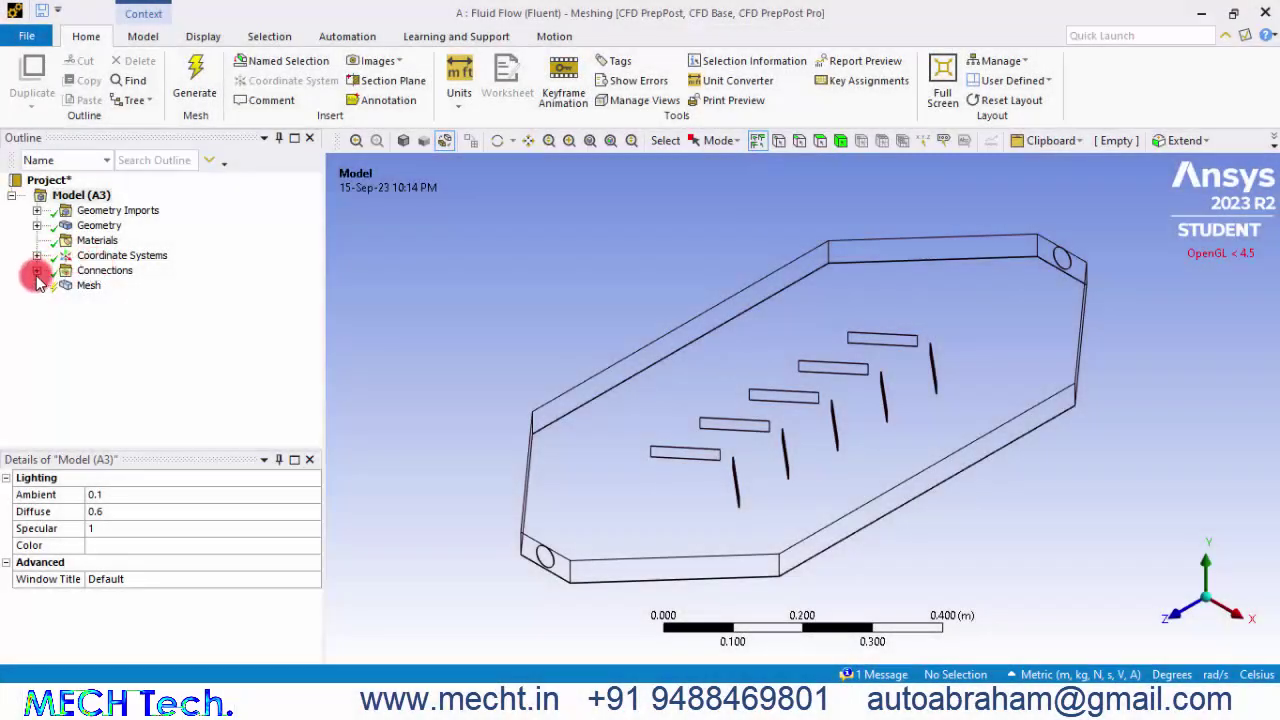
pyautogui.click(37, 225)
pyautogui.click(106, 241)
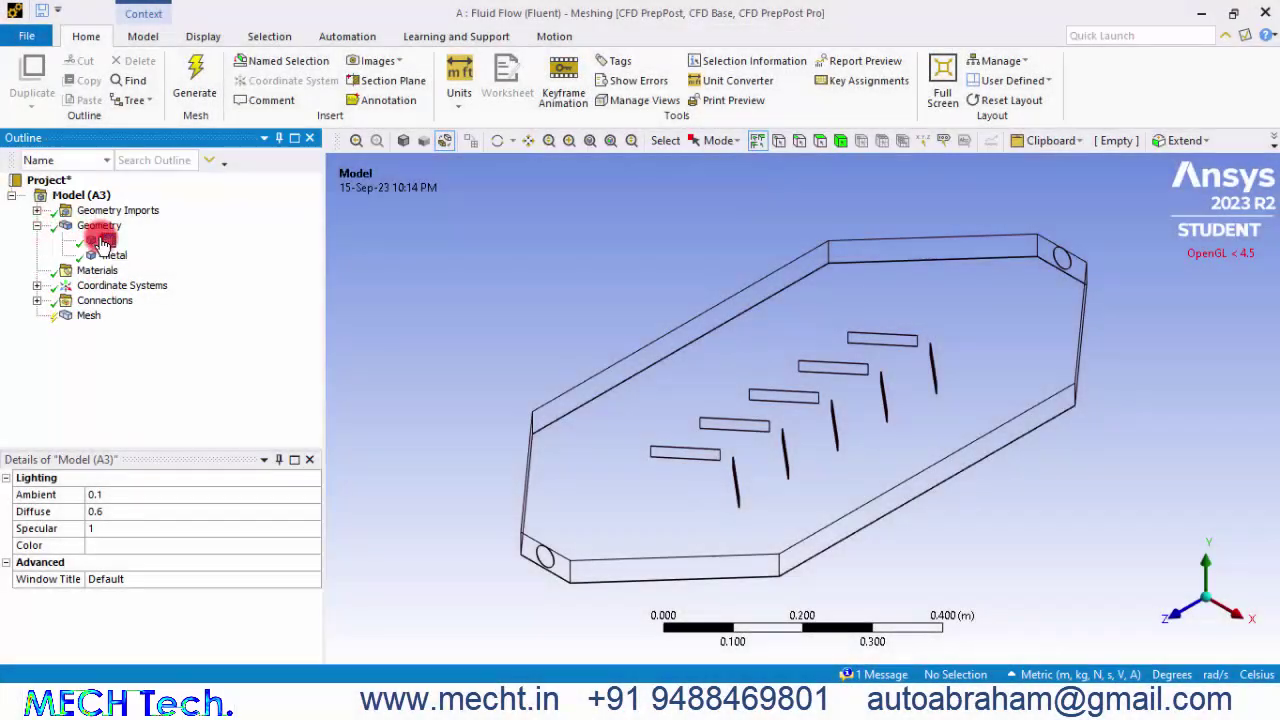
pyautogui.click(113, 256)
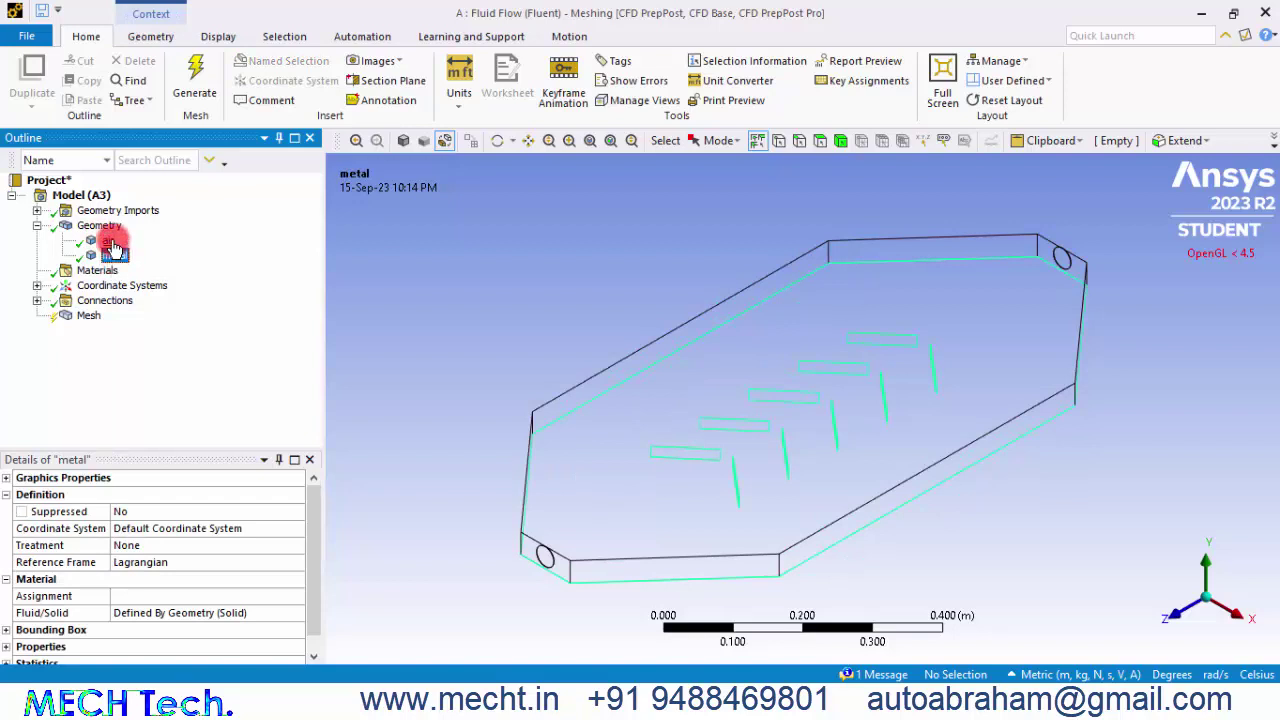
pyautogui.click(112, 241)
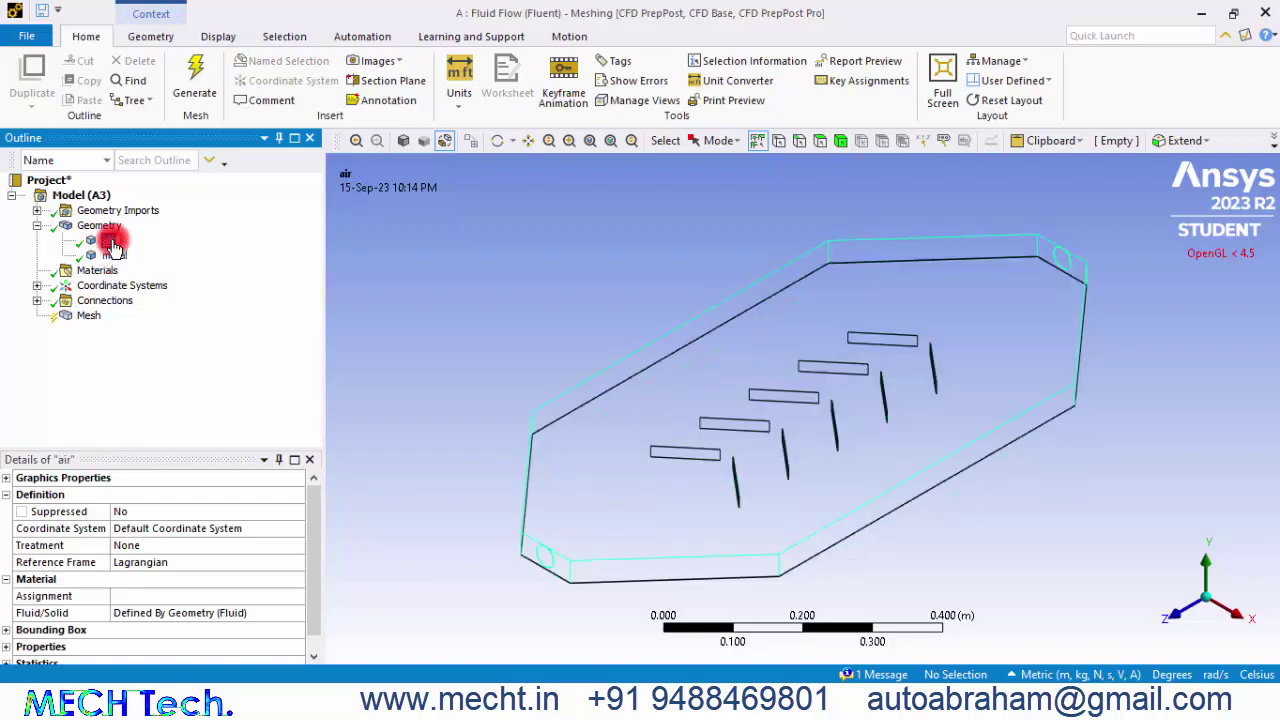
# Step: Generate the default mesh from the Mesh settings and review those settings again
pyautogui.click(89, 318)
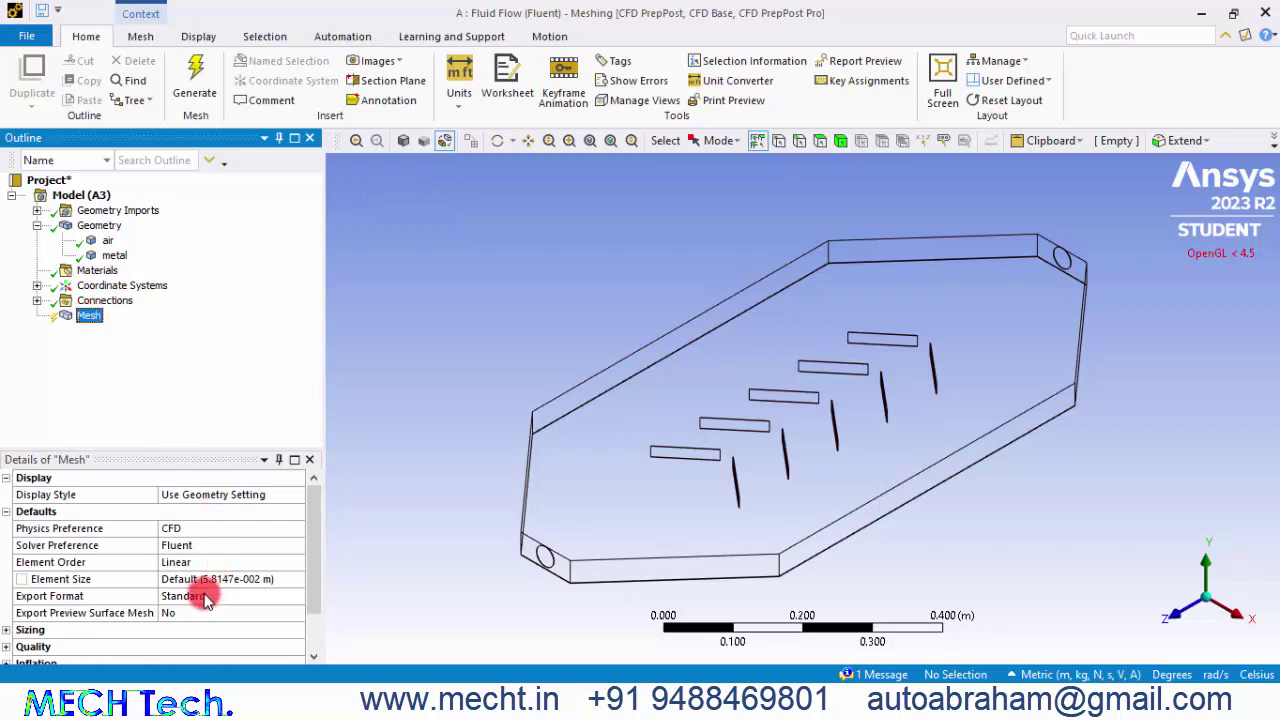
pyautogui.click(199, 80)
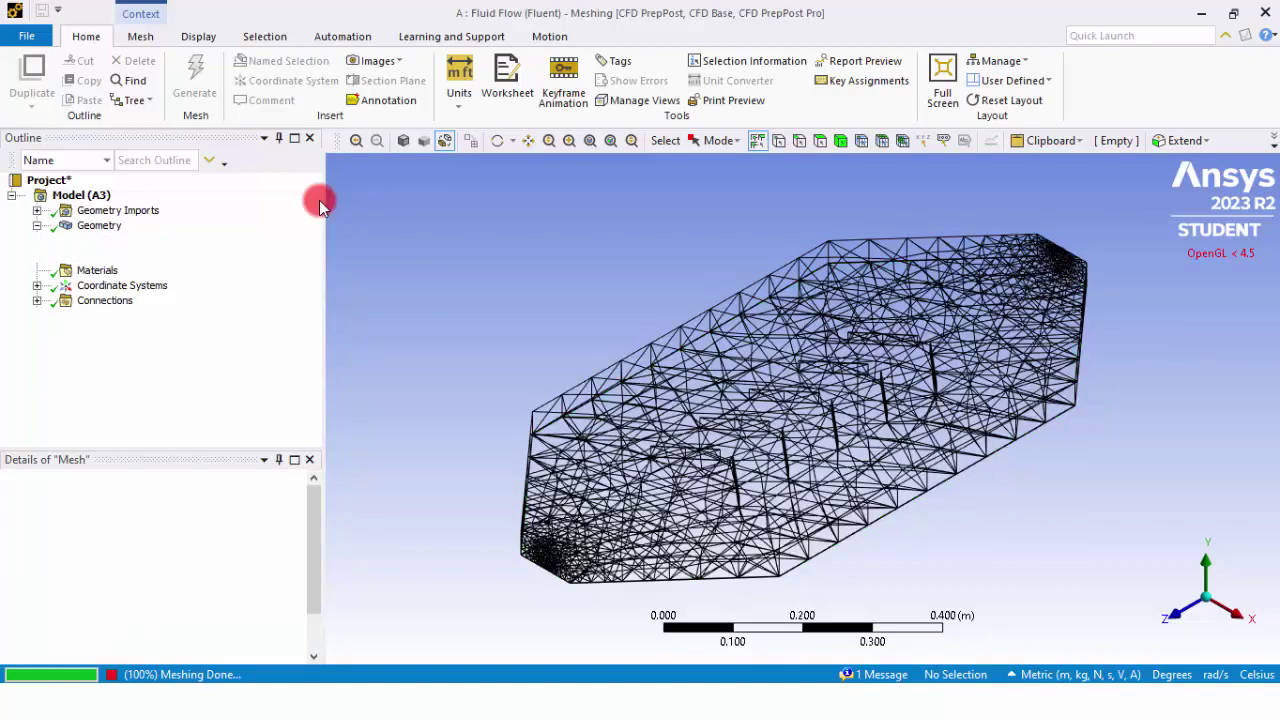
pyautogui.click(428, 295)
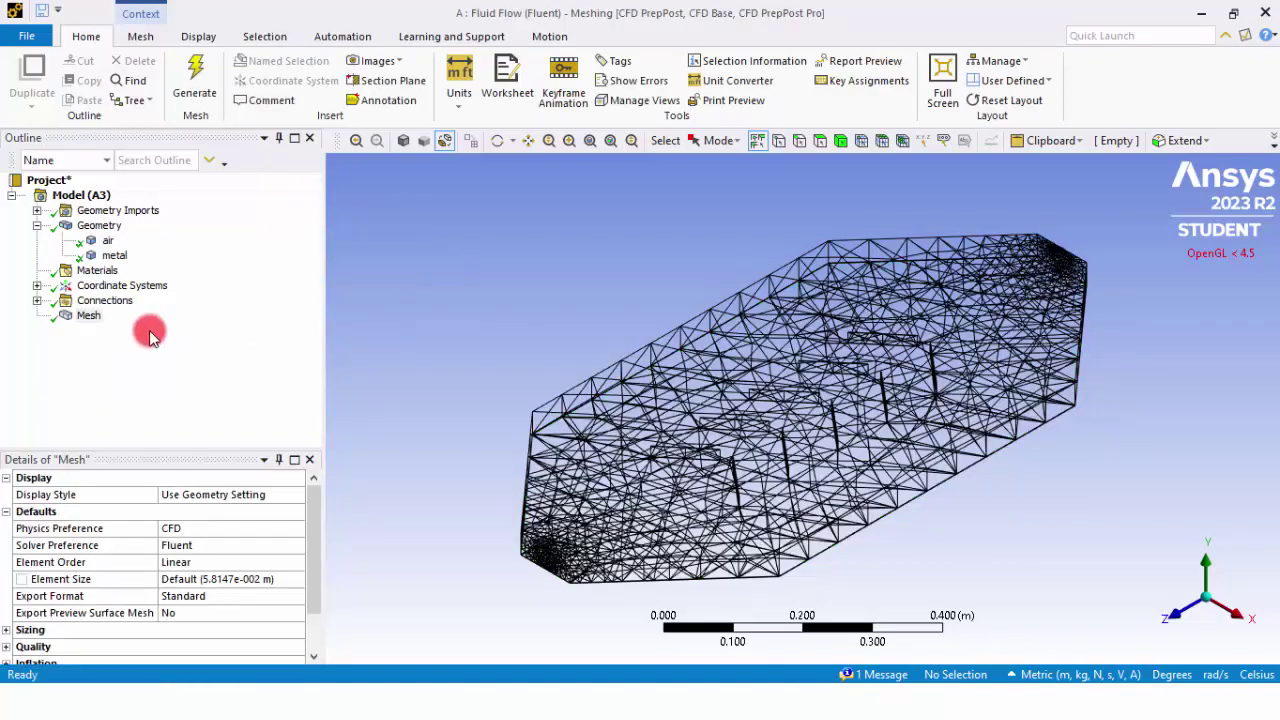
pyautogui.click(86, 318)
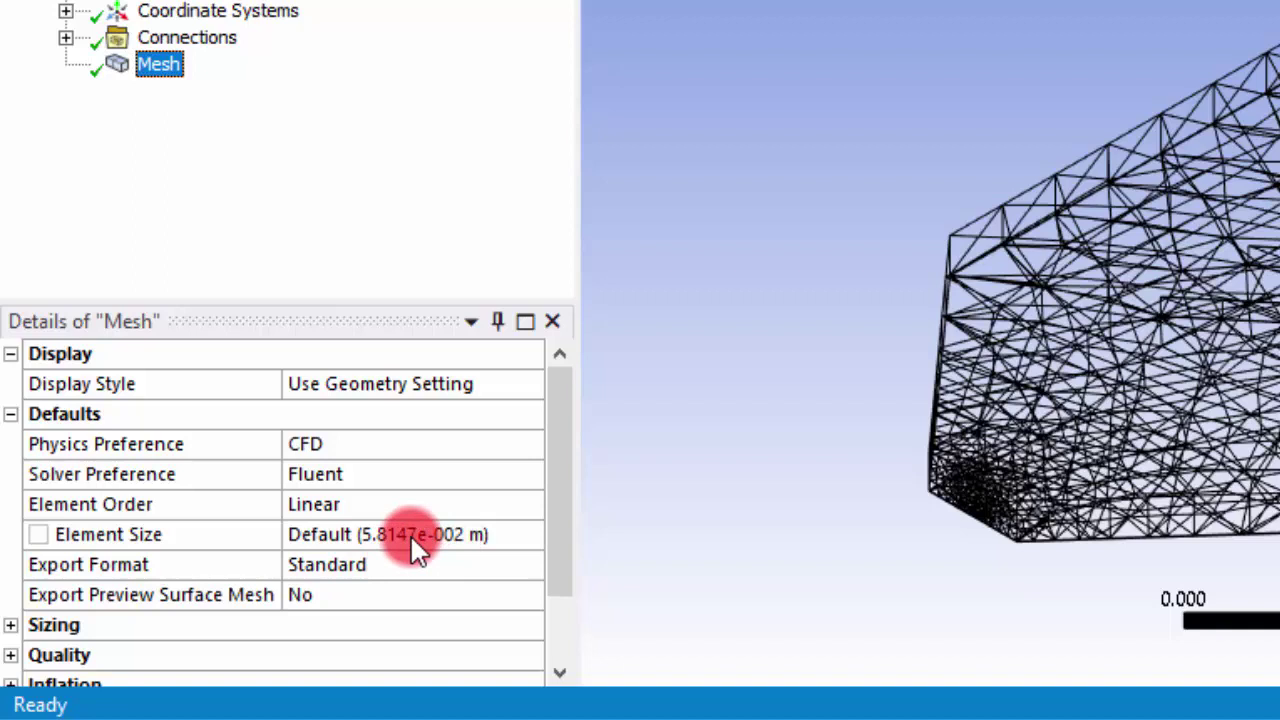
# Step: Set the global element size to 1e-2 m, regenerate the mesh, and inspect it
pyautogui.click(410, 534)
pyautogui.write('1e-')
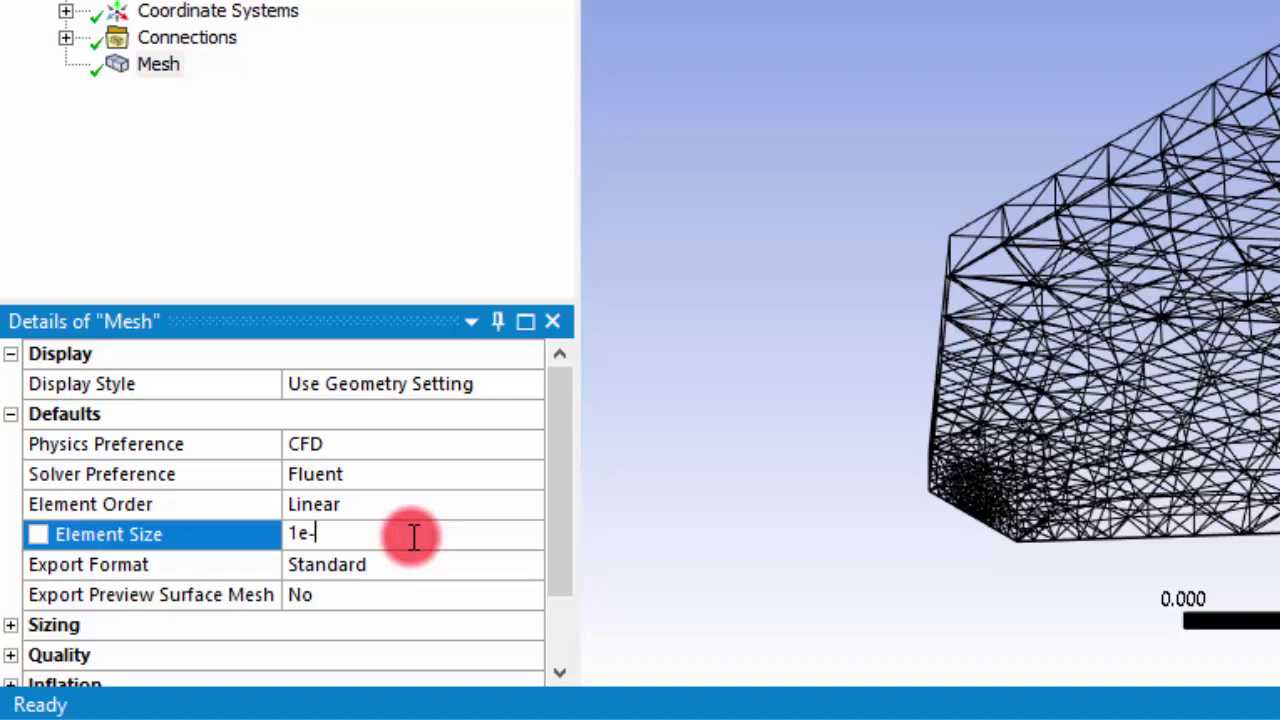
pyautogui.write('2')
pyautogui.press('Return')
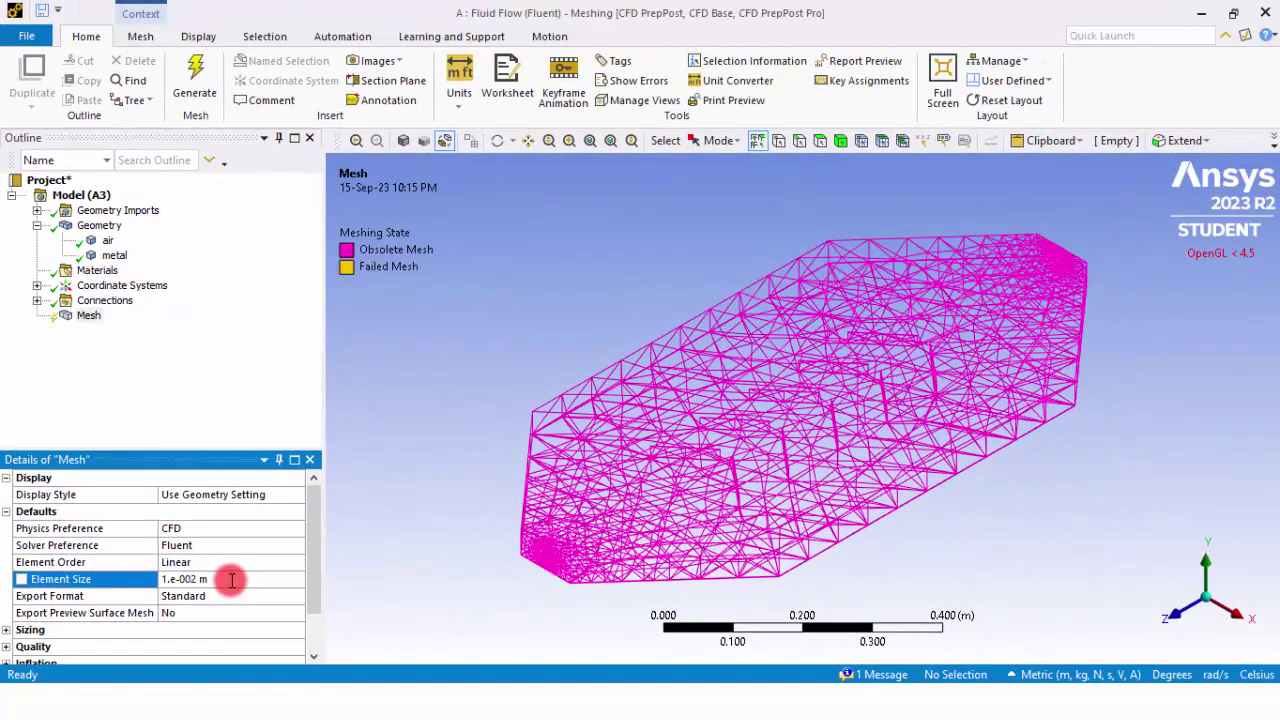
pyautogui.click(188, 97)
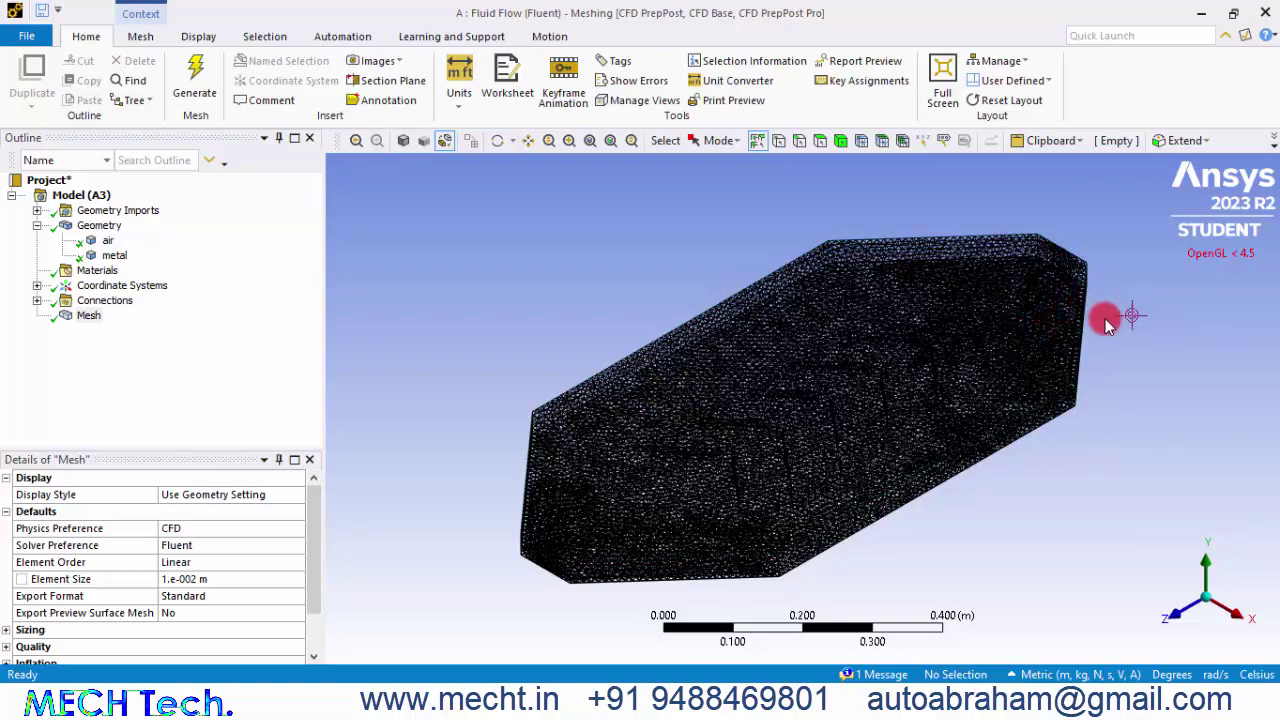
pyautogui.moveTo(1105, 318)
pyautogui.mouseDown(button='middle')
pyautogui.moveTo(1006, 331)
pyautogui.moveTo(980, 349)
pyautogui.moveTo(1114, 280)
pyautogui.moveTo(1094, 280)
pyautogui.moveTo(1089, 320)
pyautogui.moveTo(1051, 329)
pyautogui.moveTo(1155, 300)
pyautogui.moveTo(1134, 285)
pyautogui.mouseUp(button='middle')
# Step: Name the circular end face 'inlet' as a named selection
pyautogui.click(1124, 276)
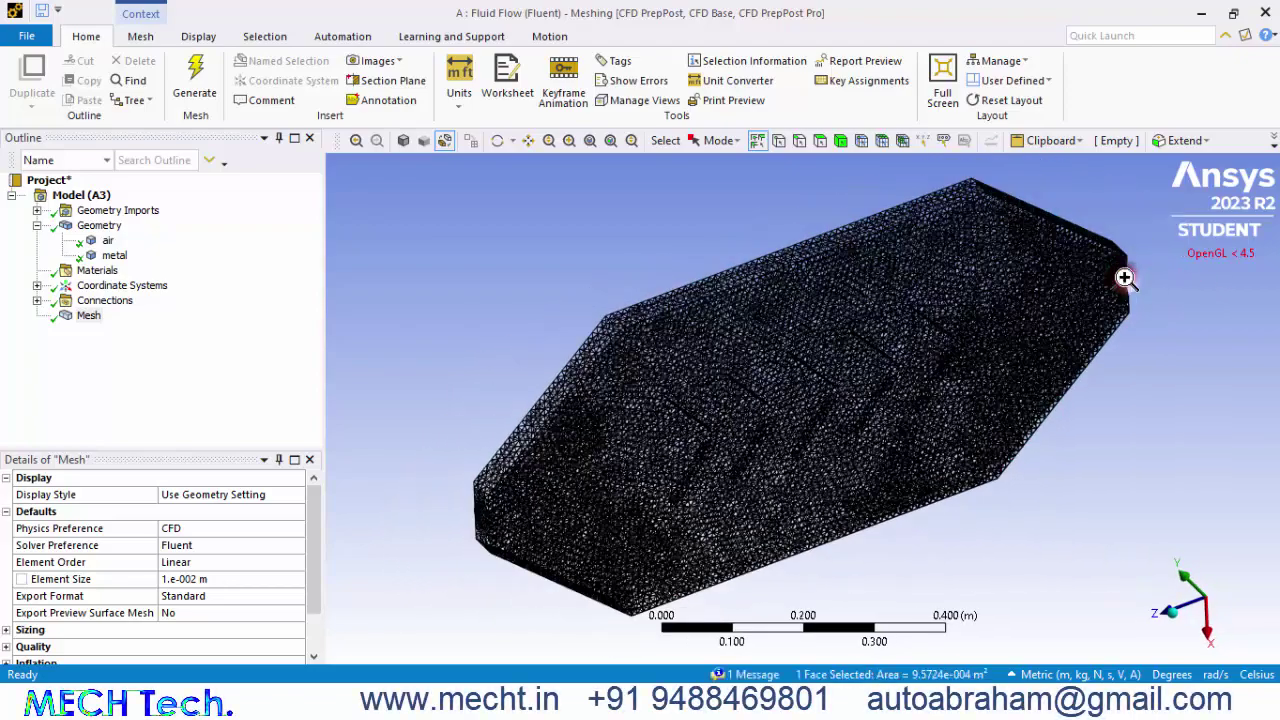
pyautogui.rightClick(1124, 276)
pyautogui.click(1133, 596)
pyautogui.write('inlet')
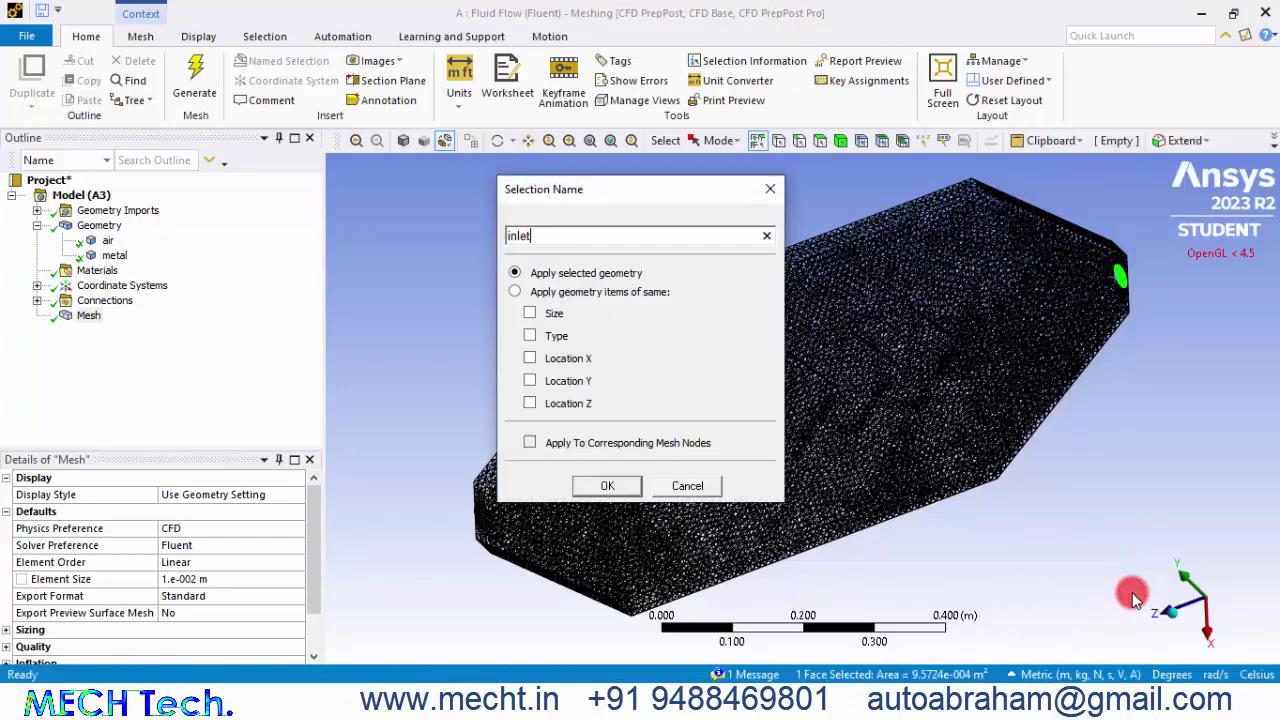
pyautogui.press('Return')
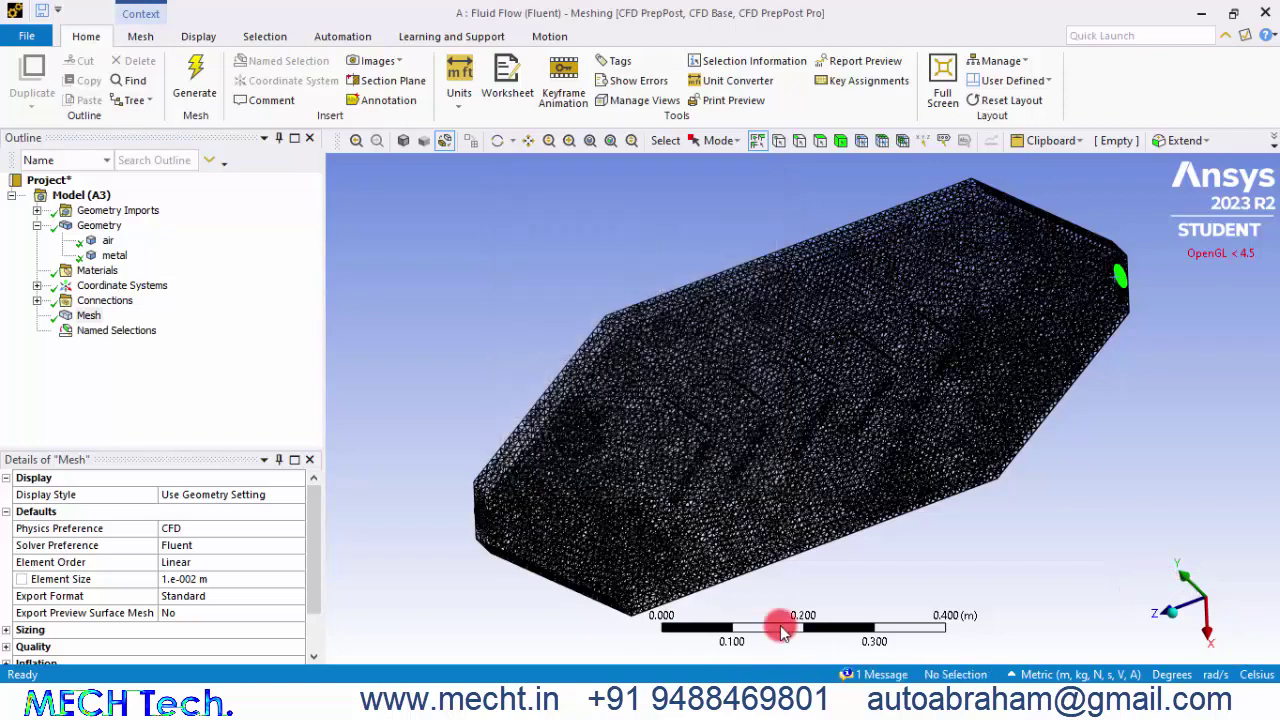
# Step: Name the circular face at the opposite end 'outlet'
pyautogui.moveTo(493, 515)
pyautogui.mouseDown(button='middle')
pyautogui.moveTo(600, 514)
pyautogui.moveTo(700, 471)
pyautogui.moveTo(529, 502)
pyautogui.moveTo(448, 540)
pyautogui.mouseUp(button='middle')
pyautogui.click(449, 543)
pyautogui.rightClick(449, 533)
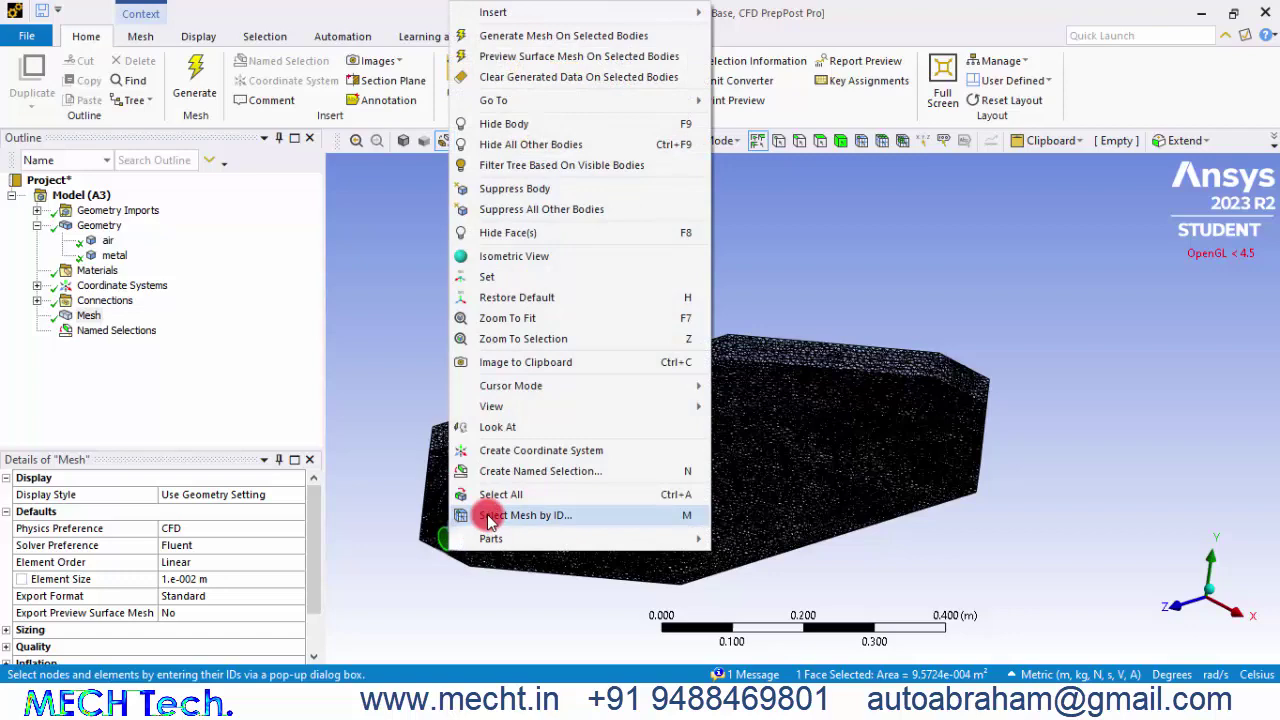
pyautogui.click(537, 472)
pyautogui.write('outlet')
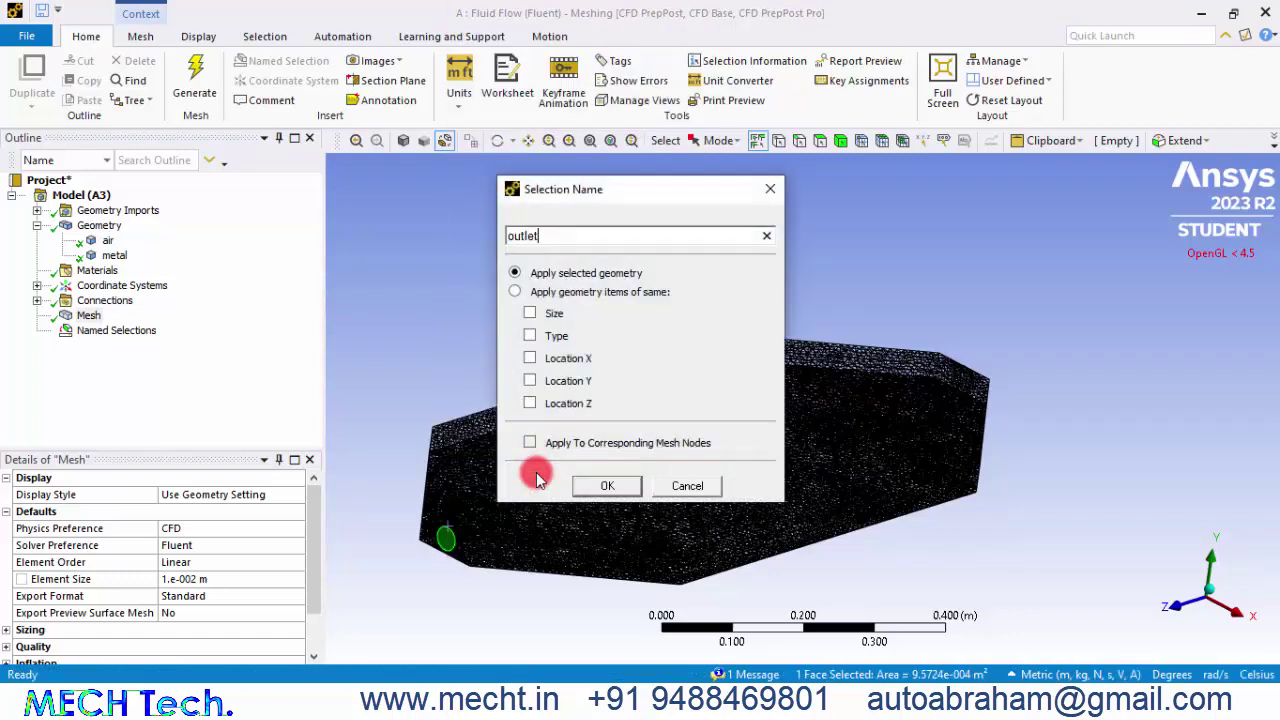
pyautogui.click(607, 485)
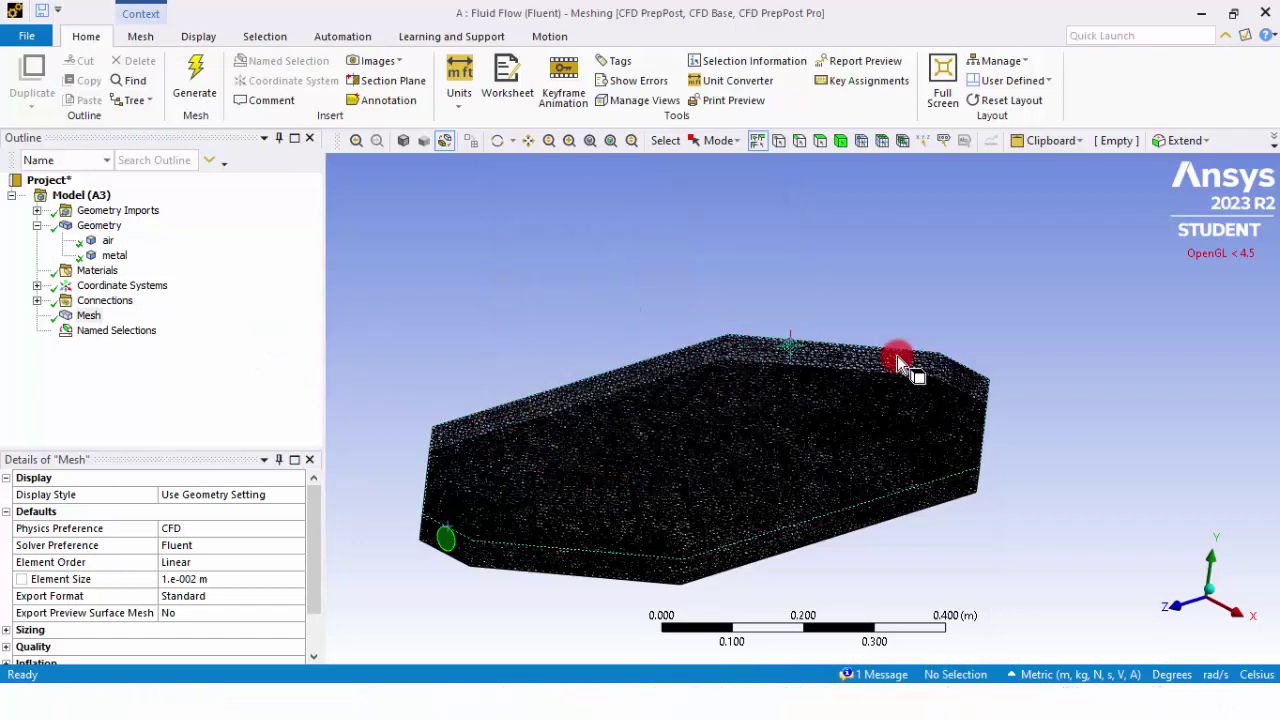
pyautogui.moveTo(1042, 443); pyautogui.dragTo(920, 451)
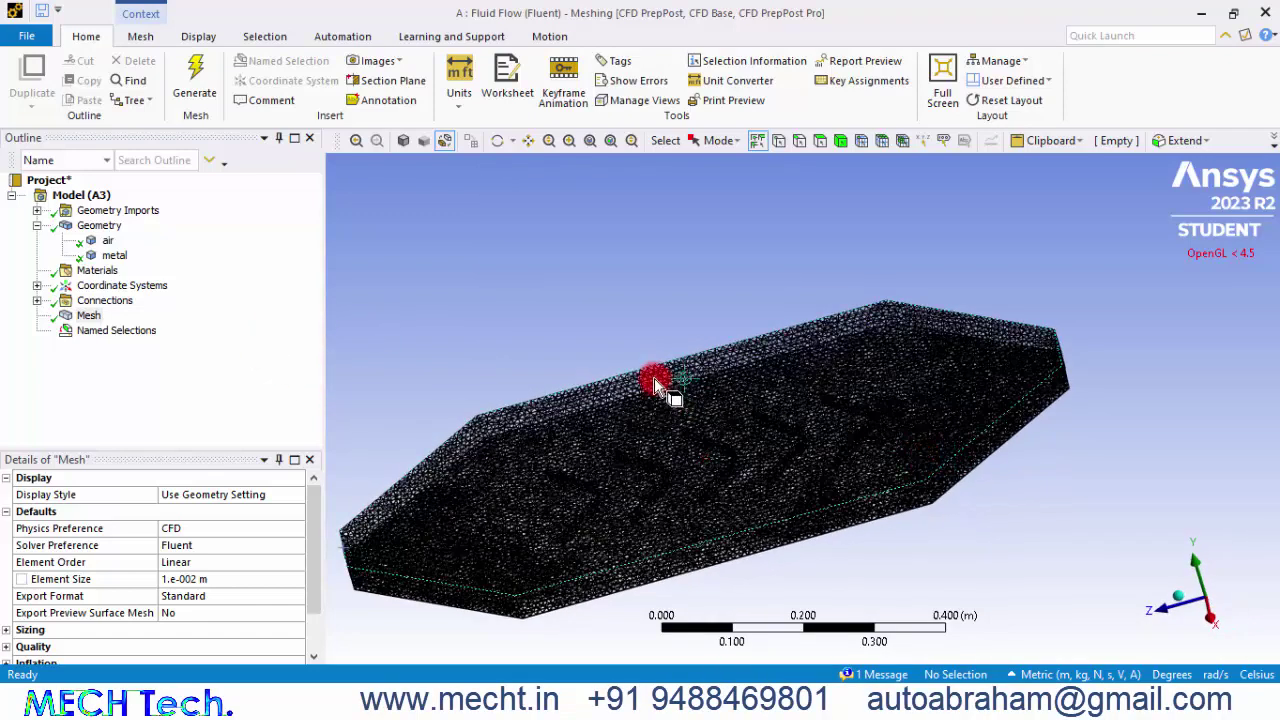
# Step: Hide all bodies except air and name its large flat face 'collector'
pyautogui.click(102, 241)
pyautogui.rightClick(102, 241)
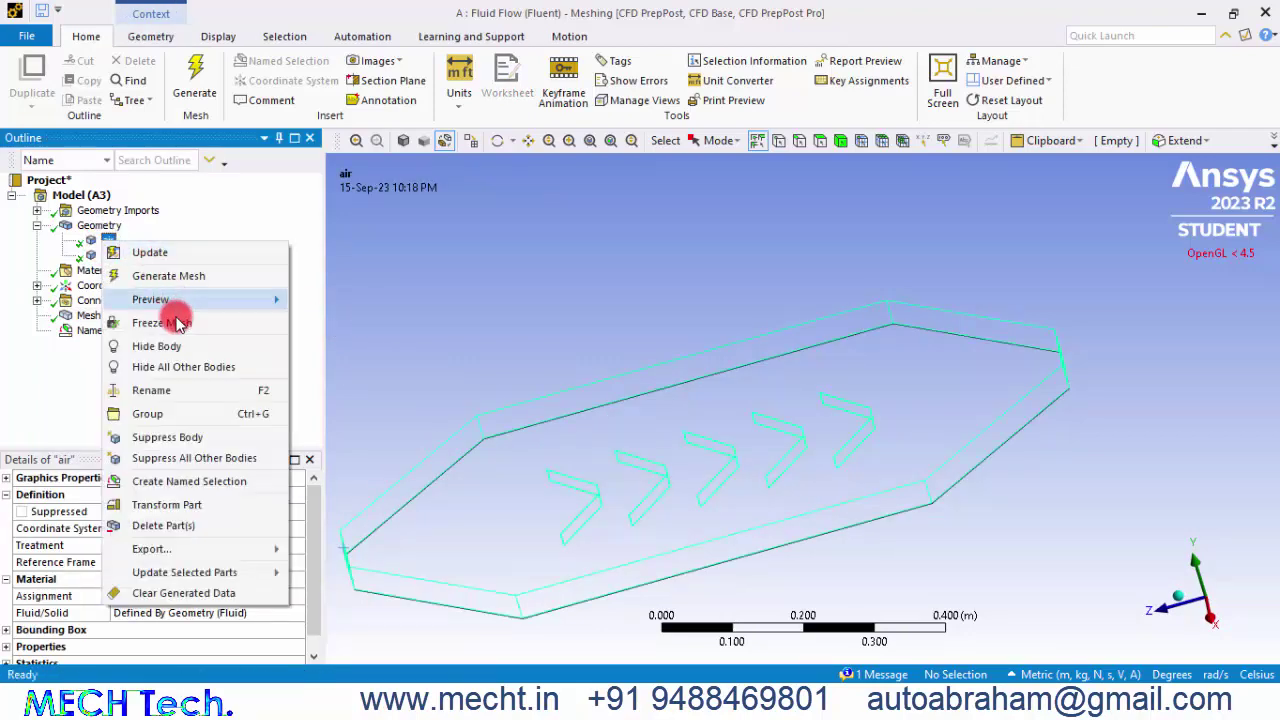
pyautogui.click(182, 366)
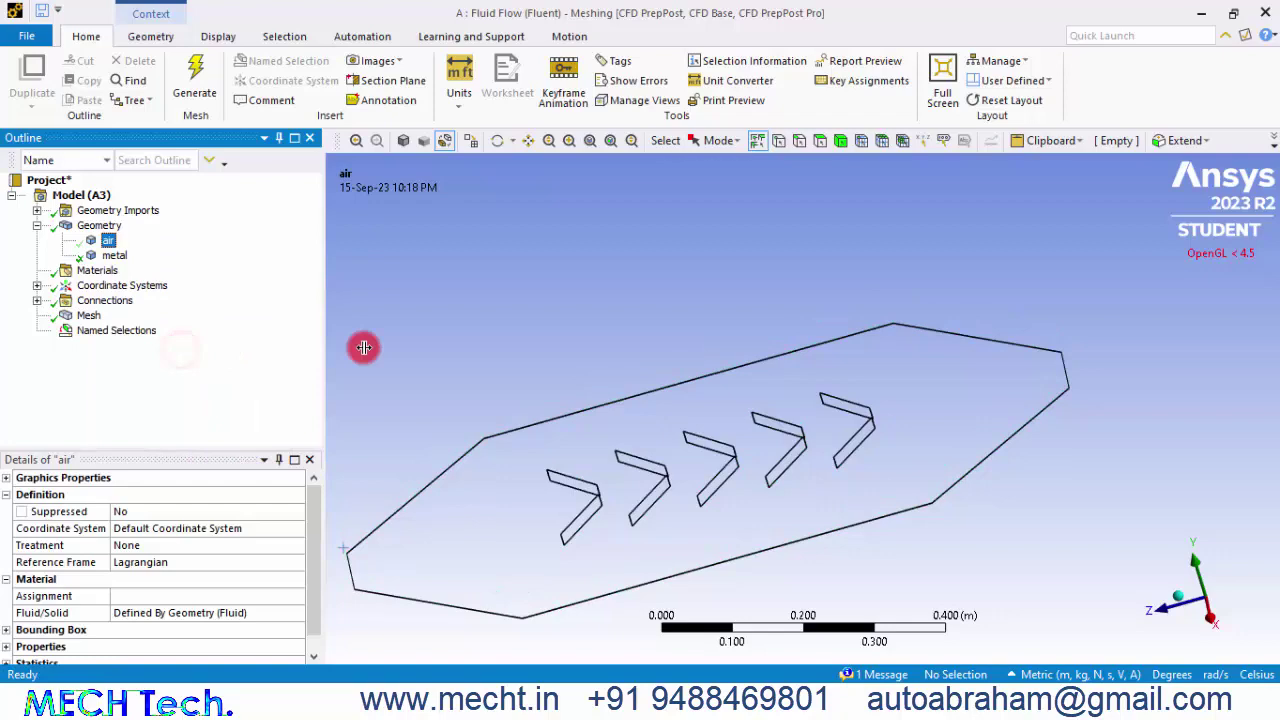
pyautogui.click(700, 510)
pyautogui.moveTo(943, 537)
pyautogui.mouseDown(button='middle')
pyautogui.moveTo(951, 474)
pyautogui.moveTo(960, 486)
pyautogui.moveTo(947, 482)
pyautogui.mouseUp(button='middle')
pyautogui.rightClick(923, 414)
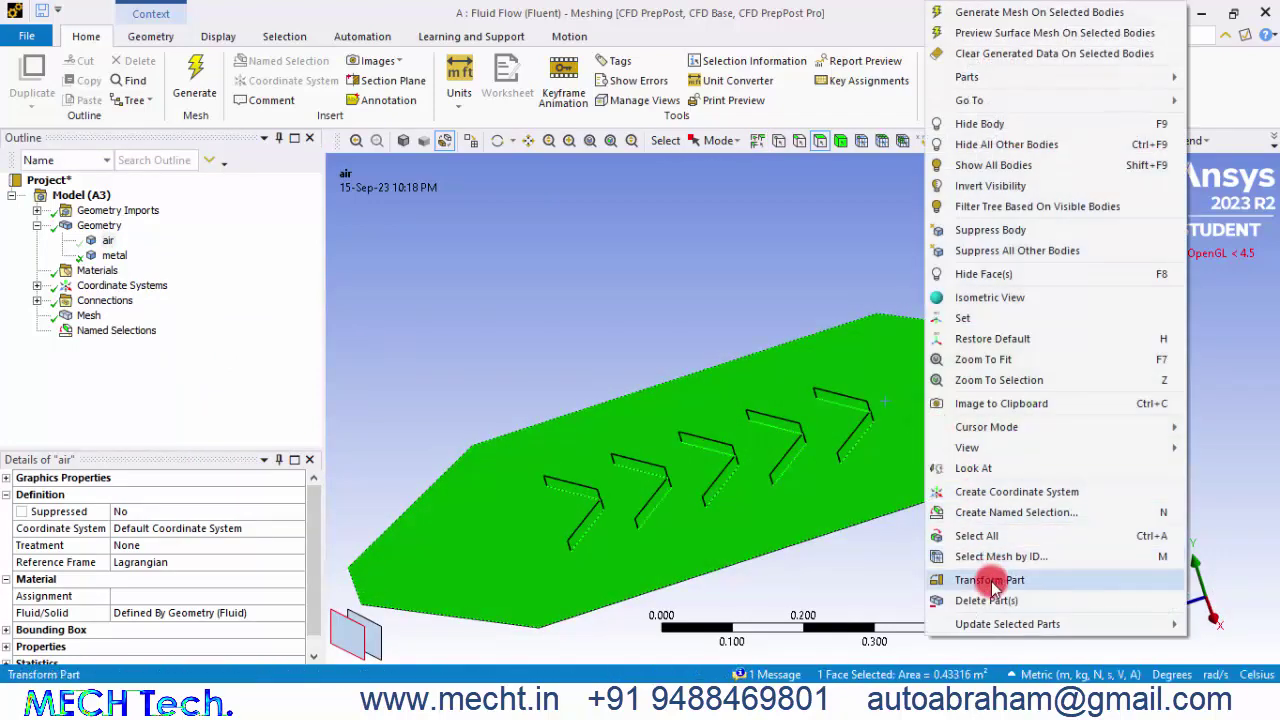
pyautogui.click(1003, 513)
pyautogui.write('collector')
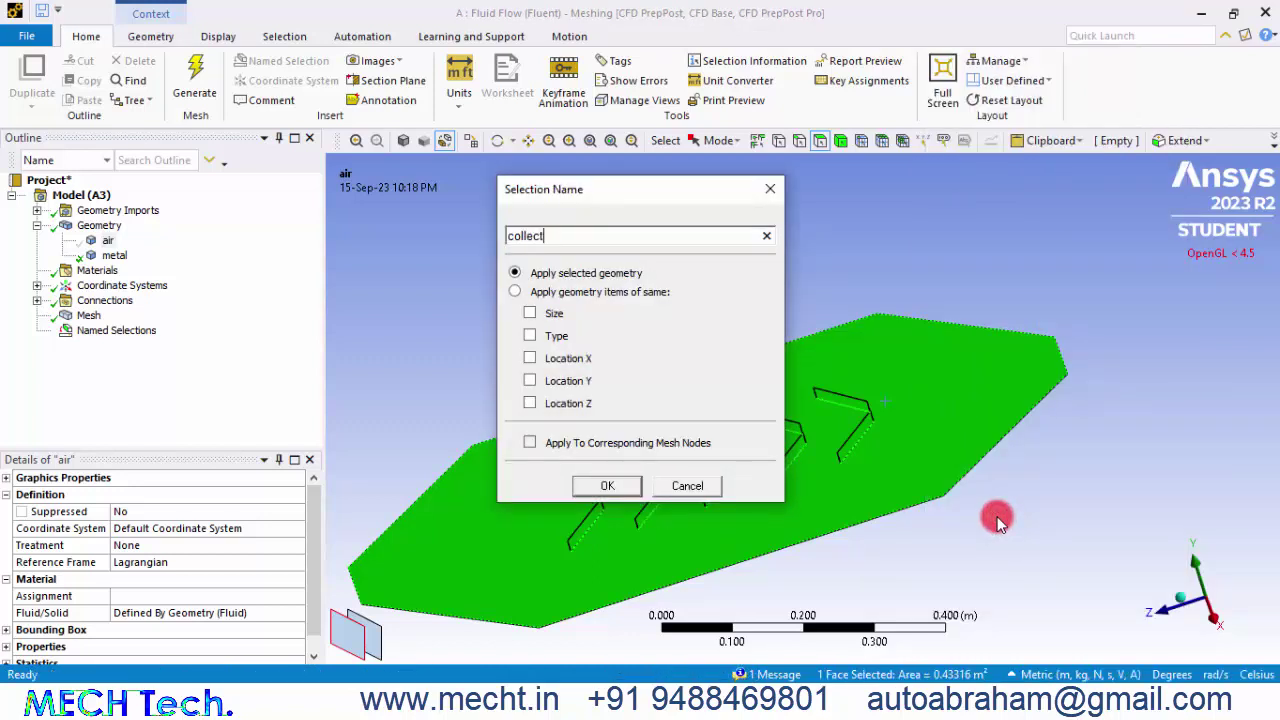
pyautogui.press('Return')
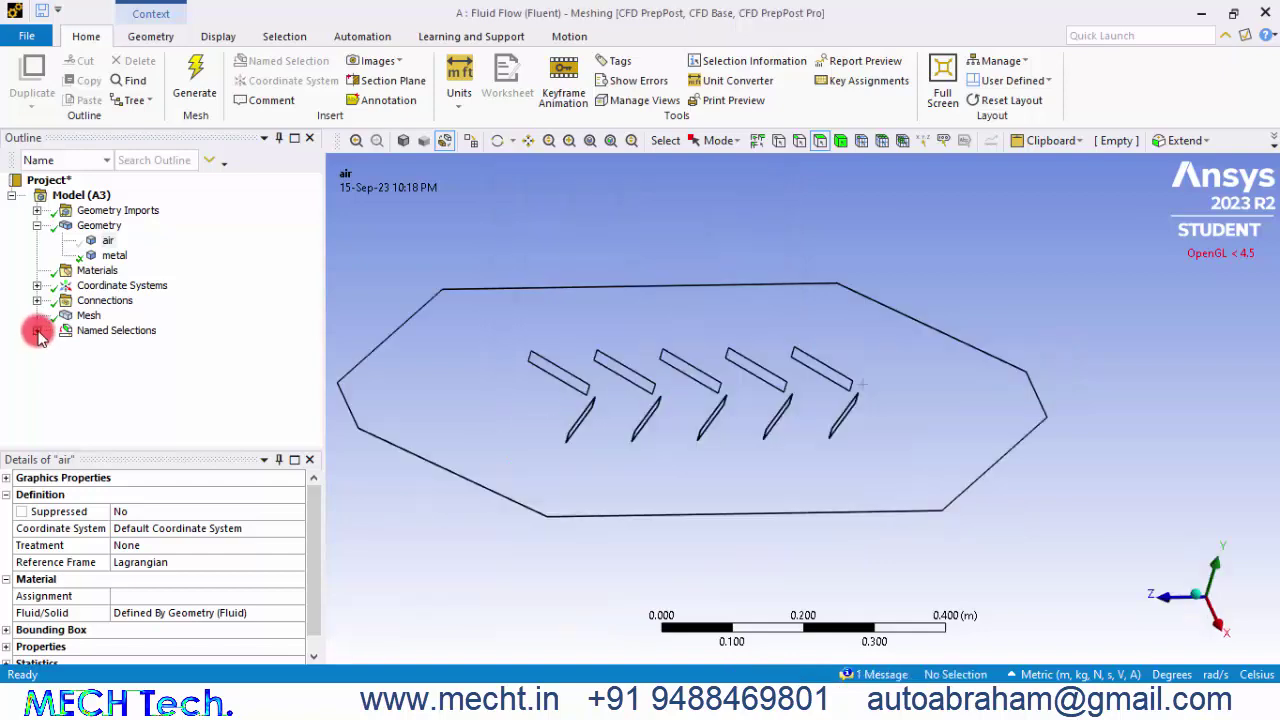
# Step: Expand Named Selections and show all bodies again
pyautogui.click(37, 330)
pyautogui.click(112, 346)
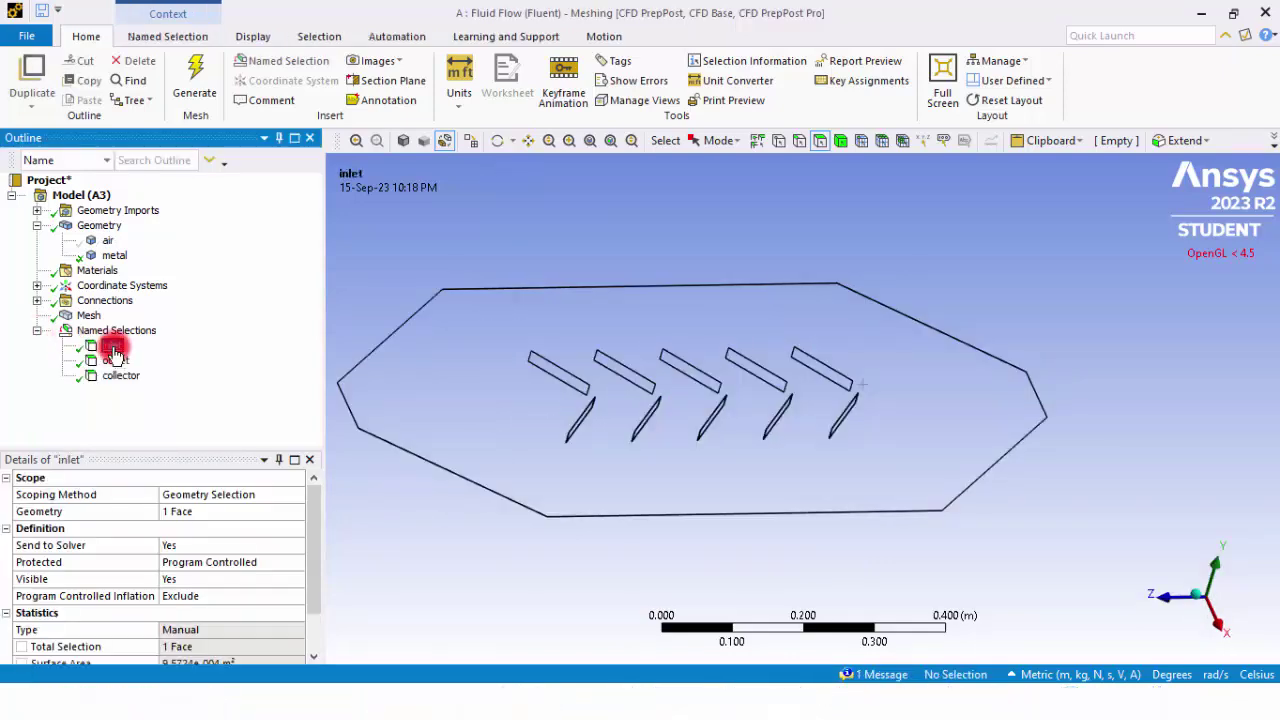
pyautogui.click(100, 240)
pyautogui.rightClick(100, 240)
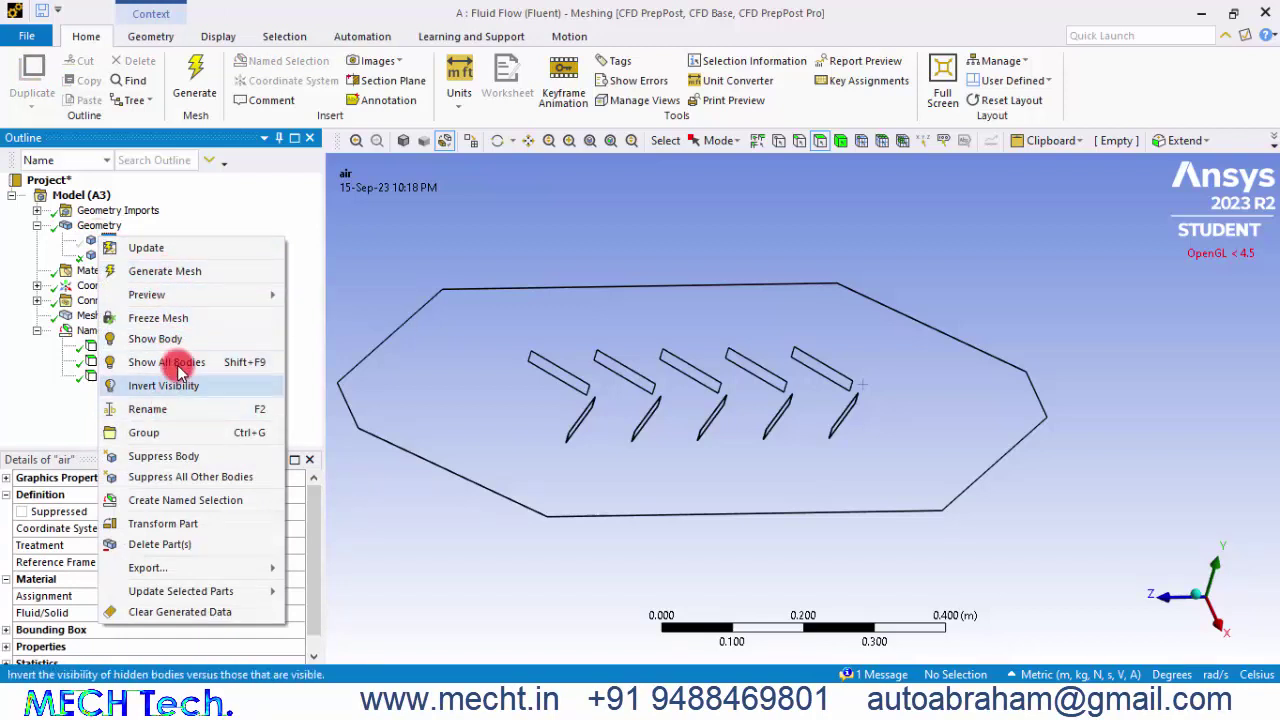
pyautogui.click(179, 362)
# Step: Review the inlet, outlet and collector faces, then close Meshing, saving the model
pyautogui.click(112, 345)
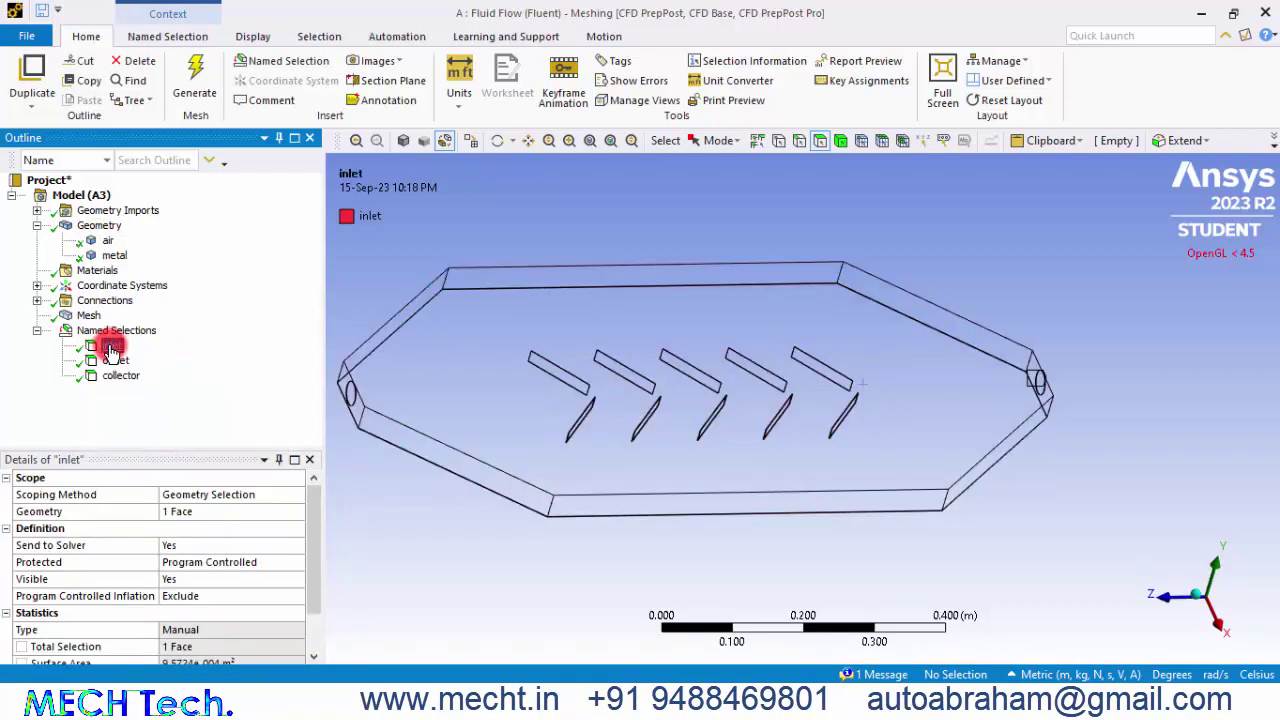
pyautogui.click(116, 361)
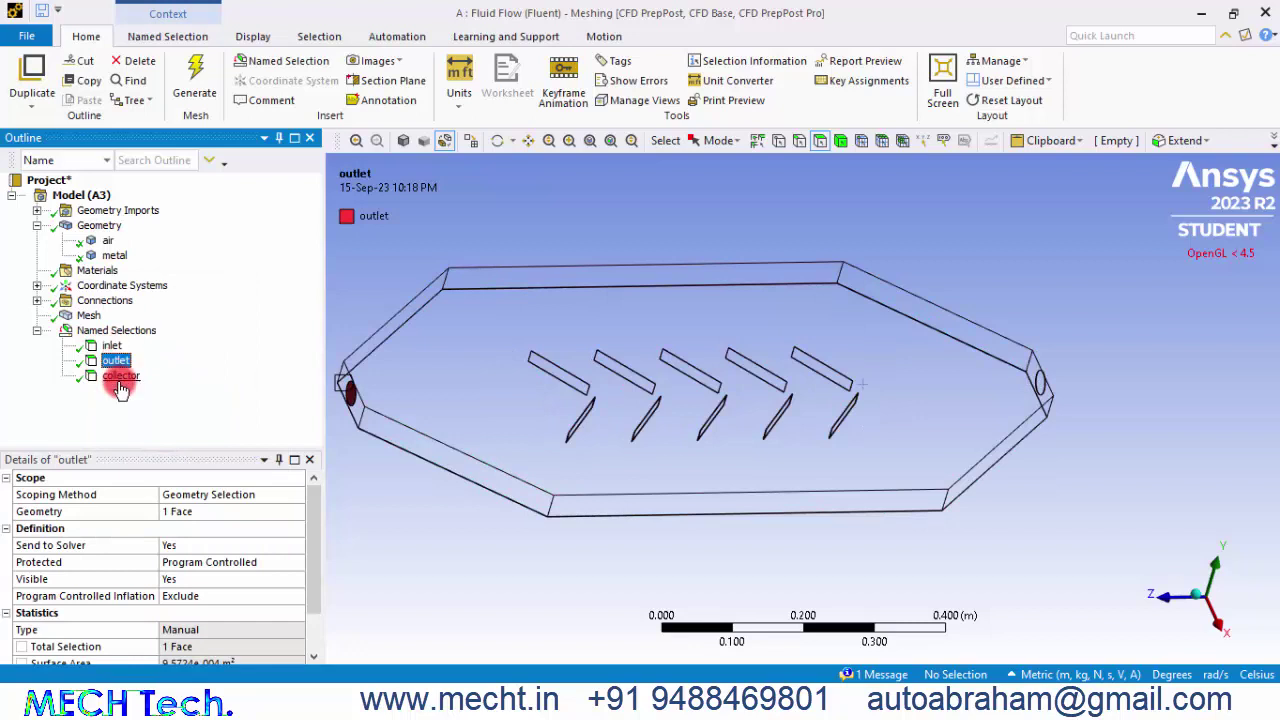
pyautogui.click(121, 377)
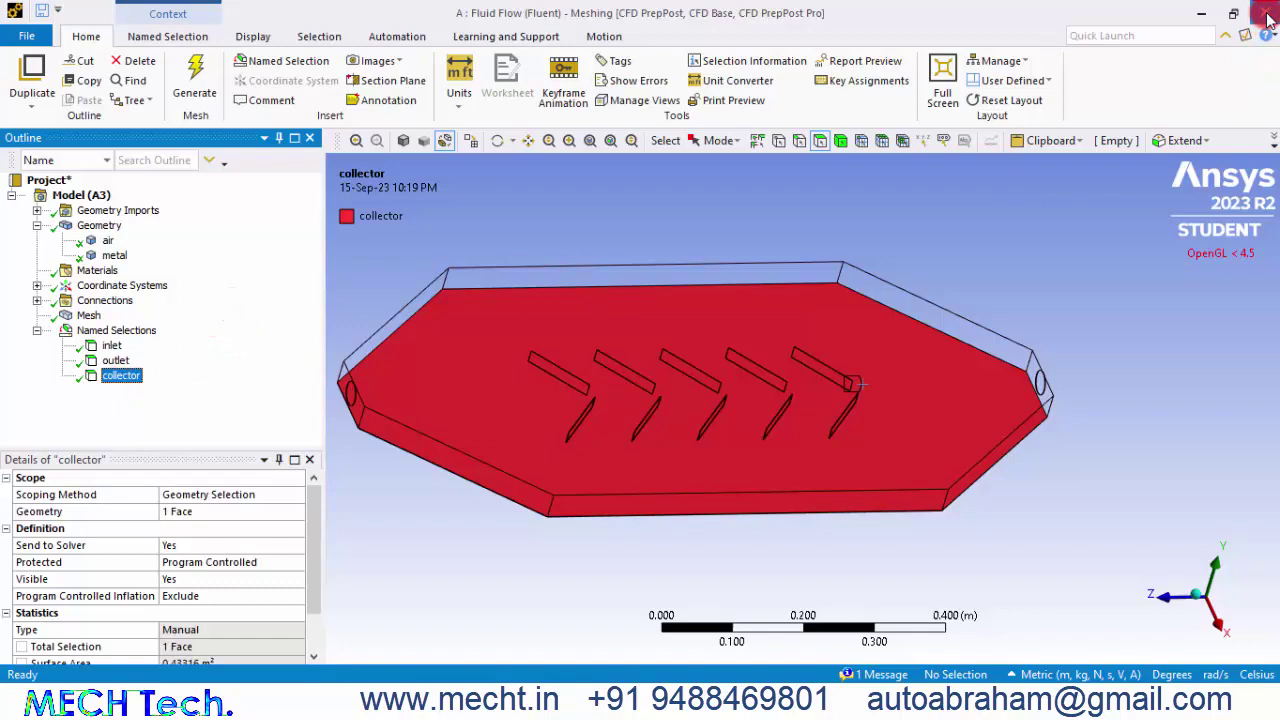
pyautogui.click(1266, 18)
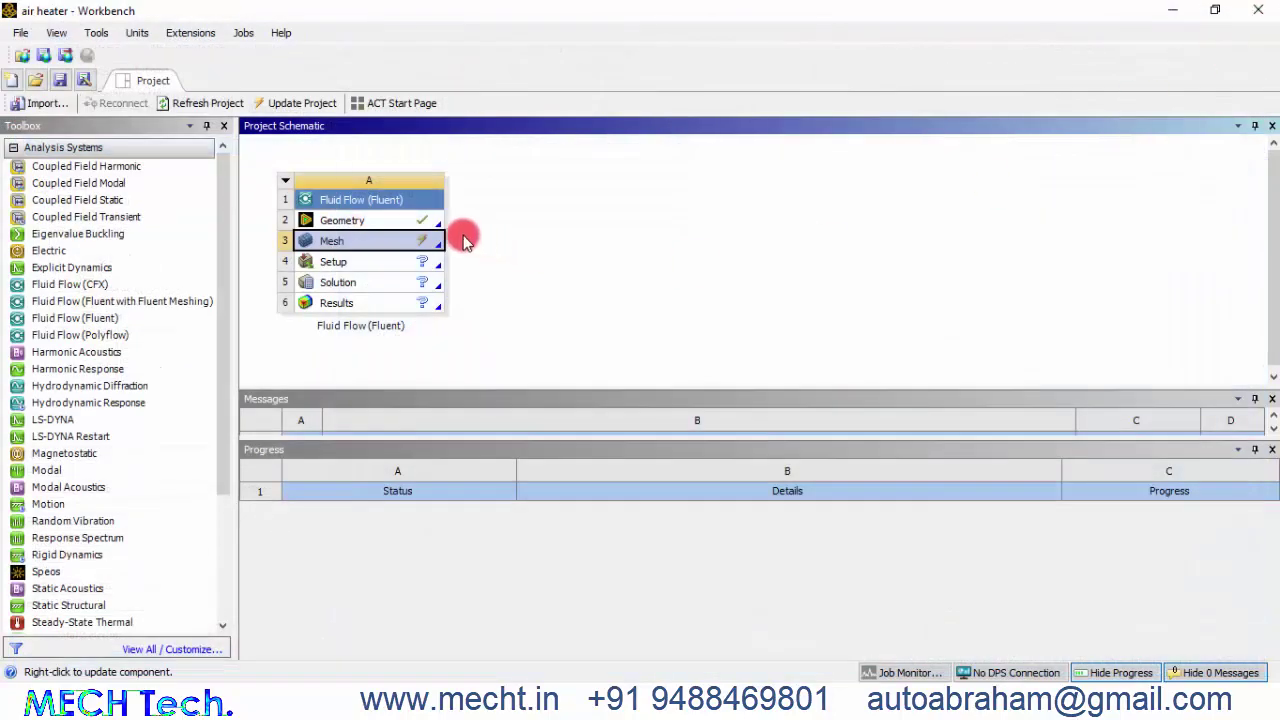
# Step: Update the mesh and start Fluent 2023 R2 from the Setup cell
pyautogui.rightClick(393, 241)
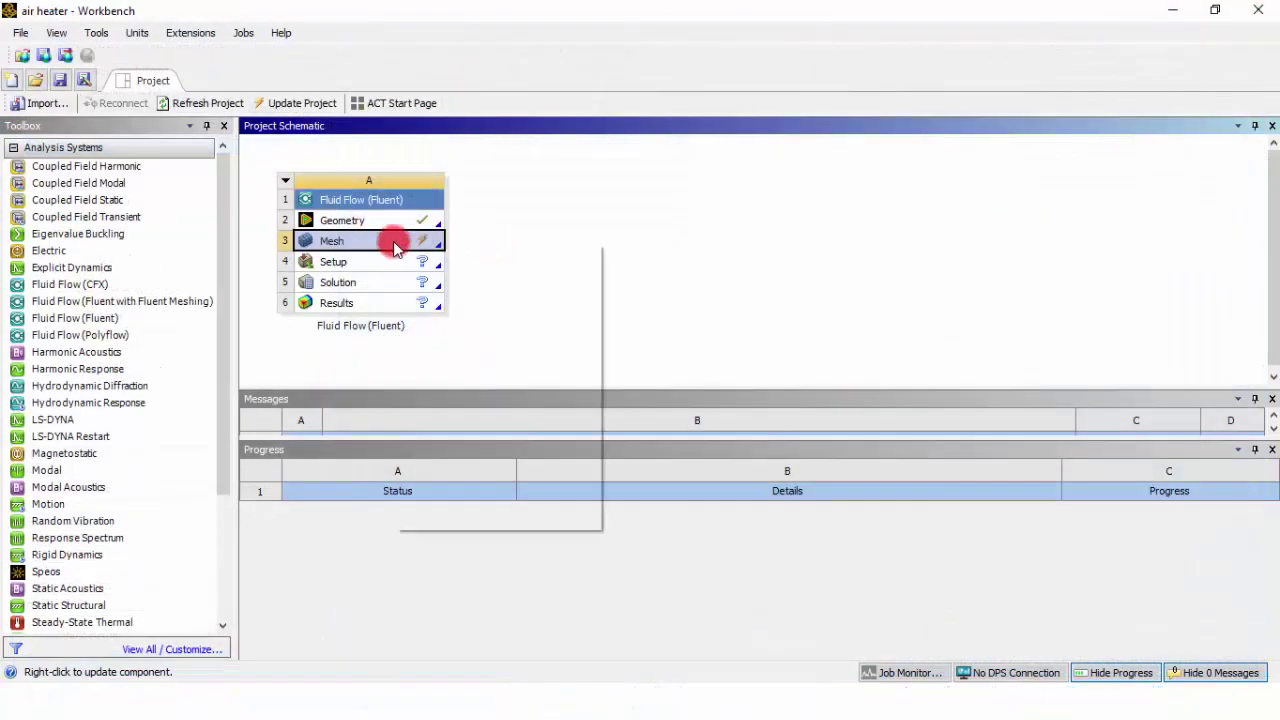
pyautogui.click(460, 348)
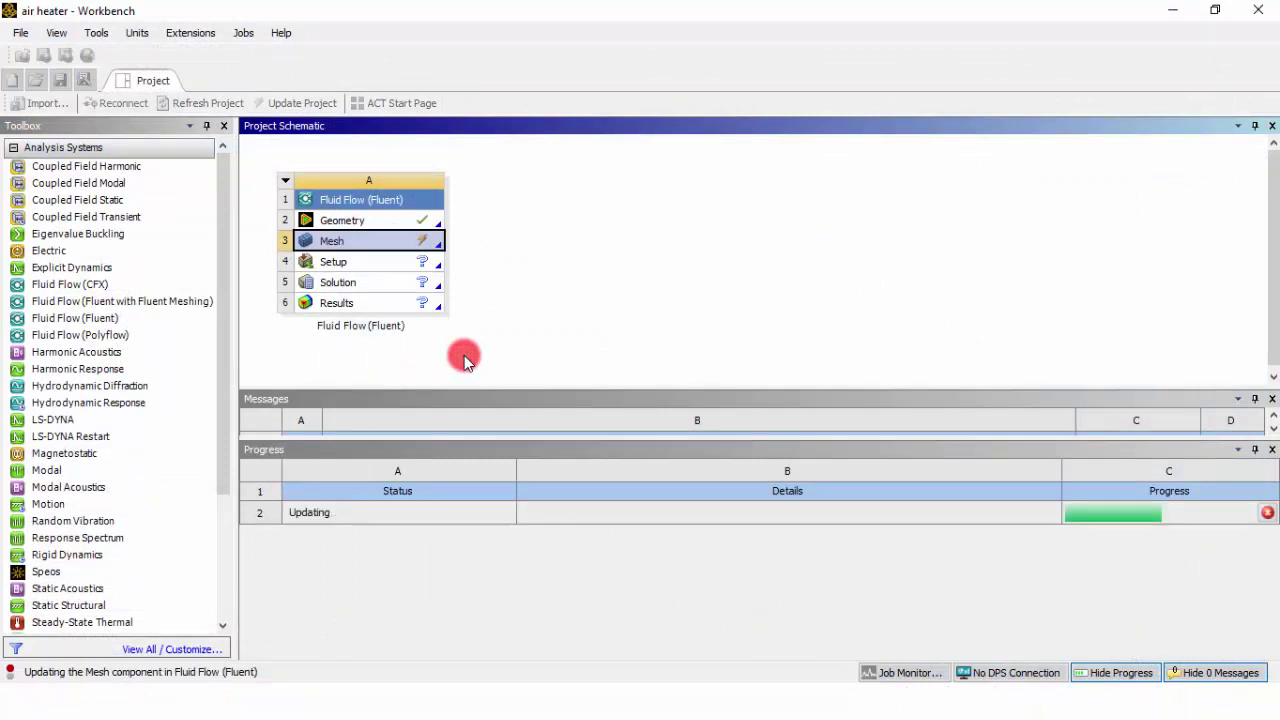
pyautogui.doubleClick(364, 262)
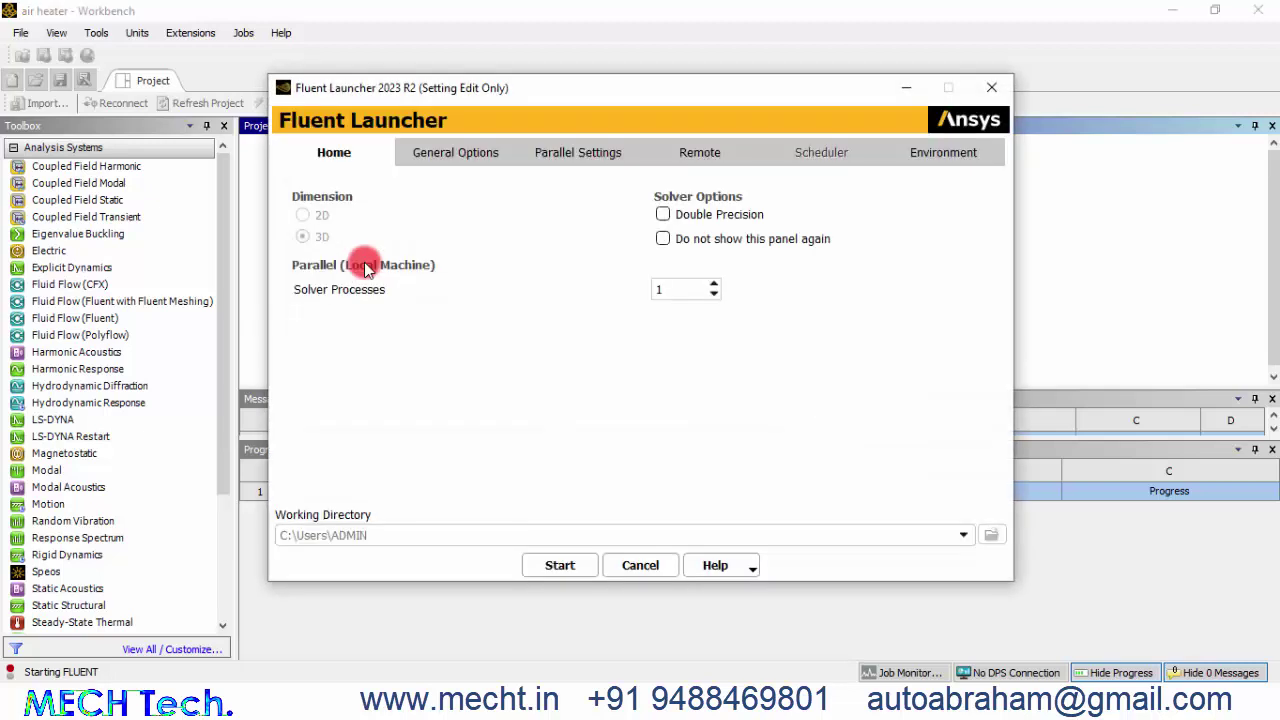
pyautogui.click(560, 565)
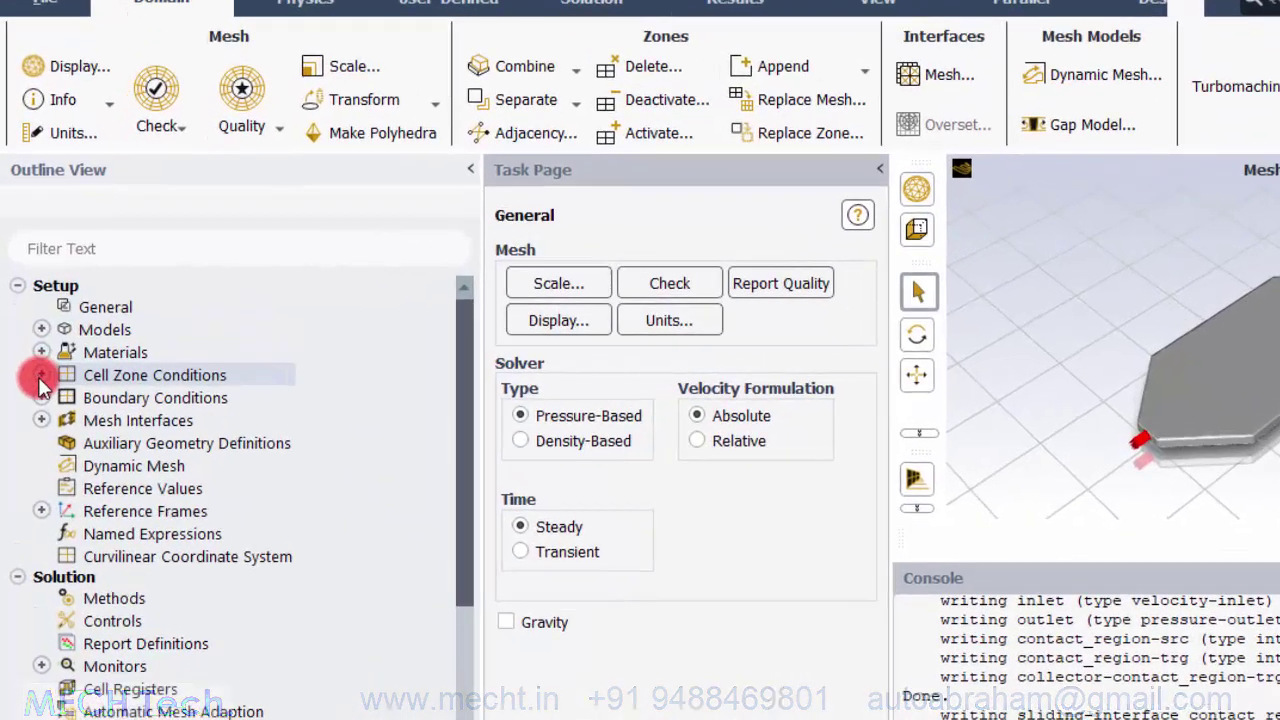
# Step: Expand Cell Zone Conditions to inspect the air fluid zone and the metal solid zone
pyautogui.click(41, 376)
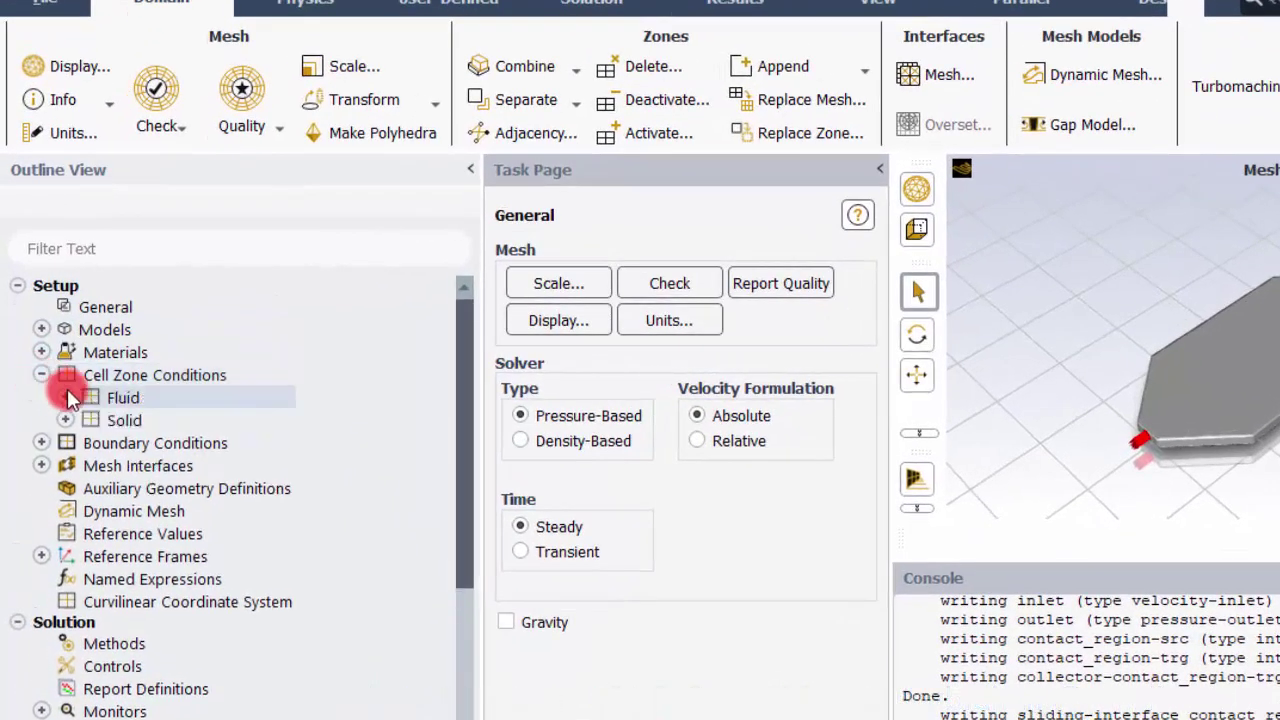
pyautogui.click(65, 398)
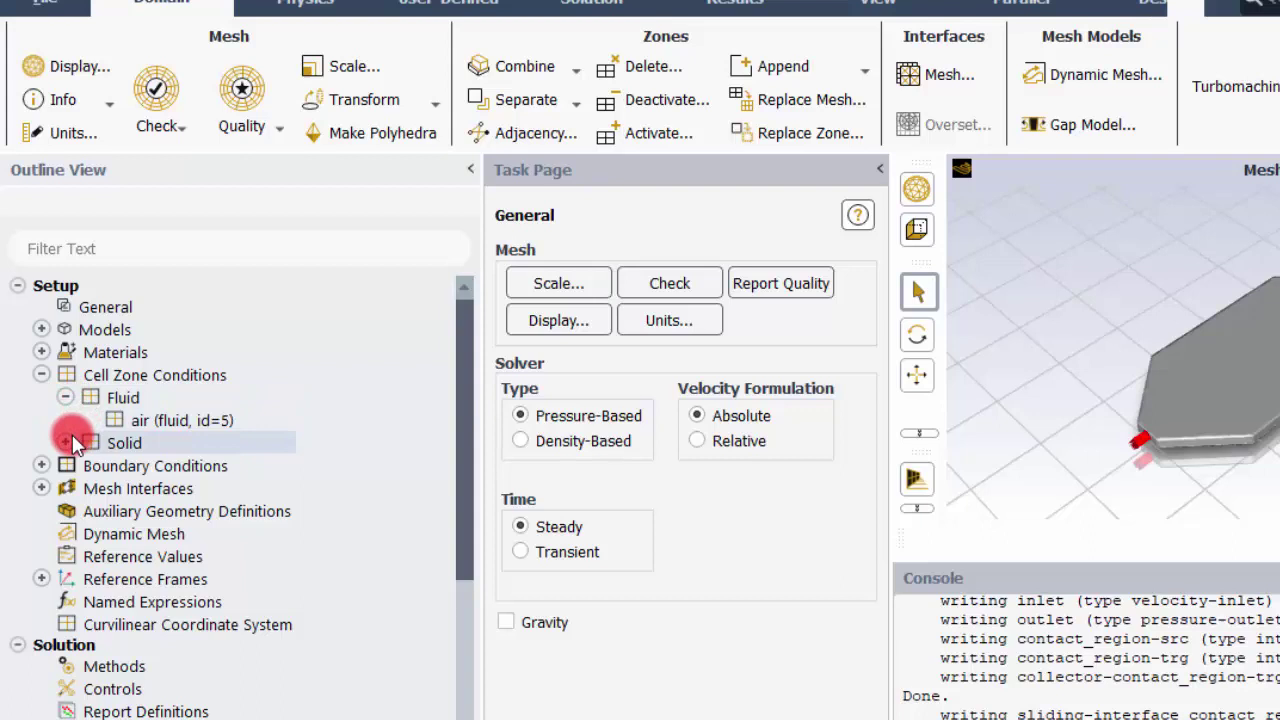
pyautogui.click(65, 443)
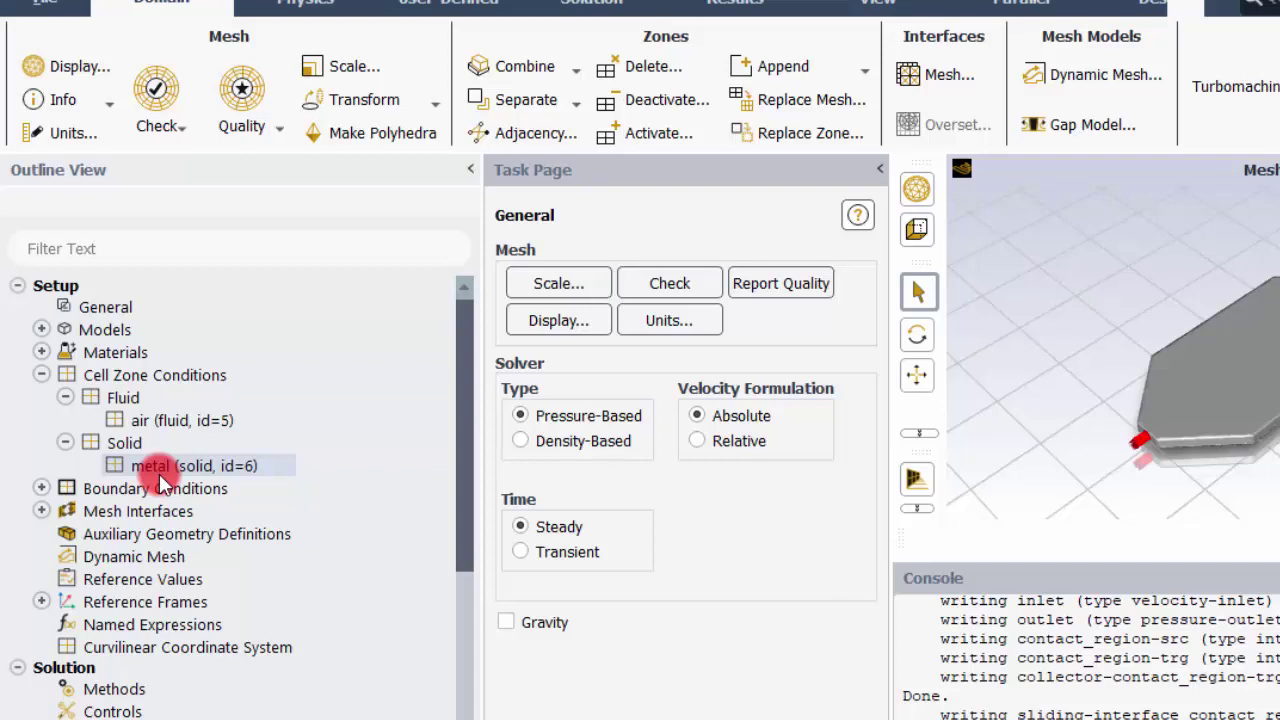
# Step: Collapse the cell zones and tick Energy Equation in the Models energy settings
pyautogui.click(41, 375)
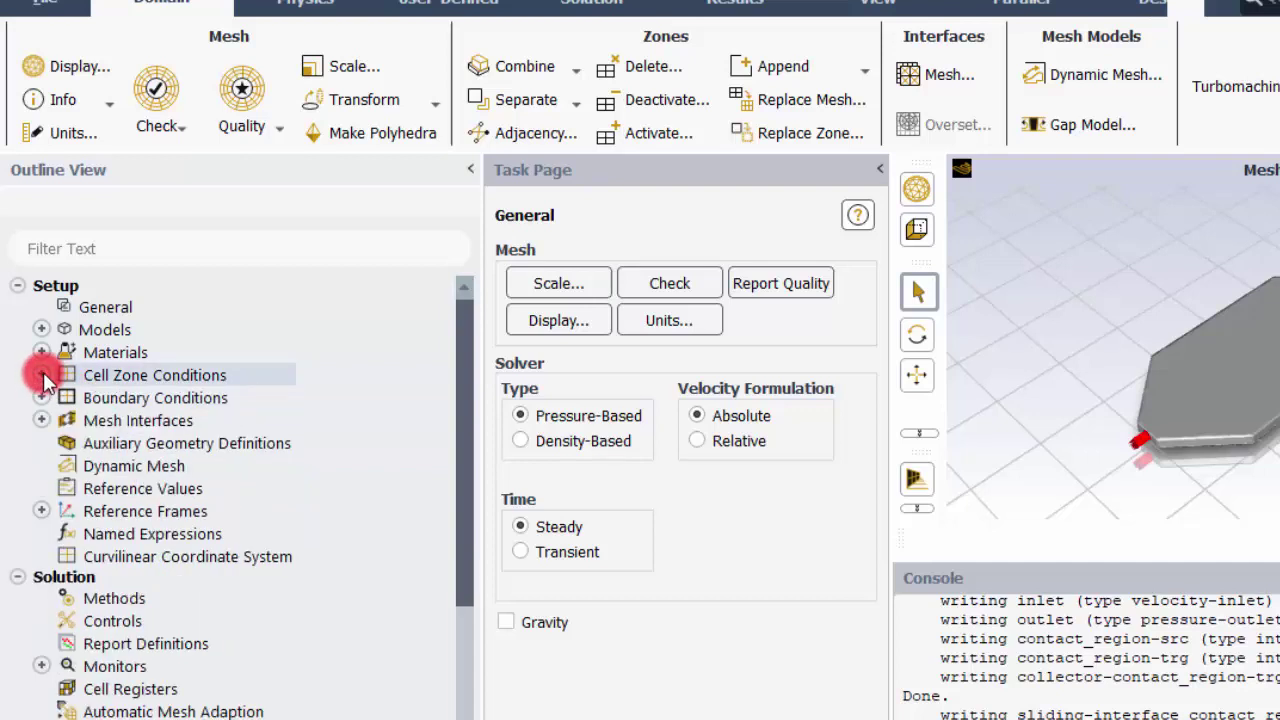
pyautogui.click(41, 329)
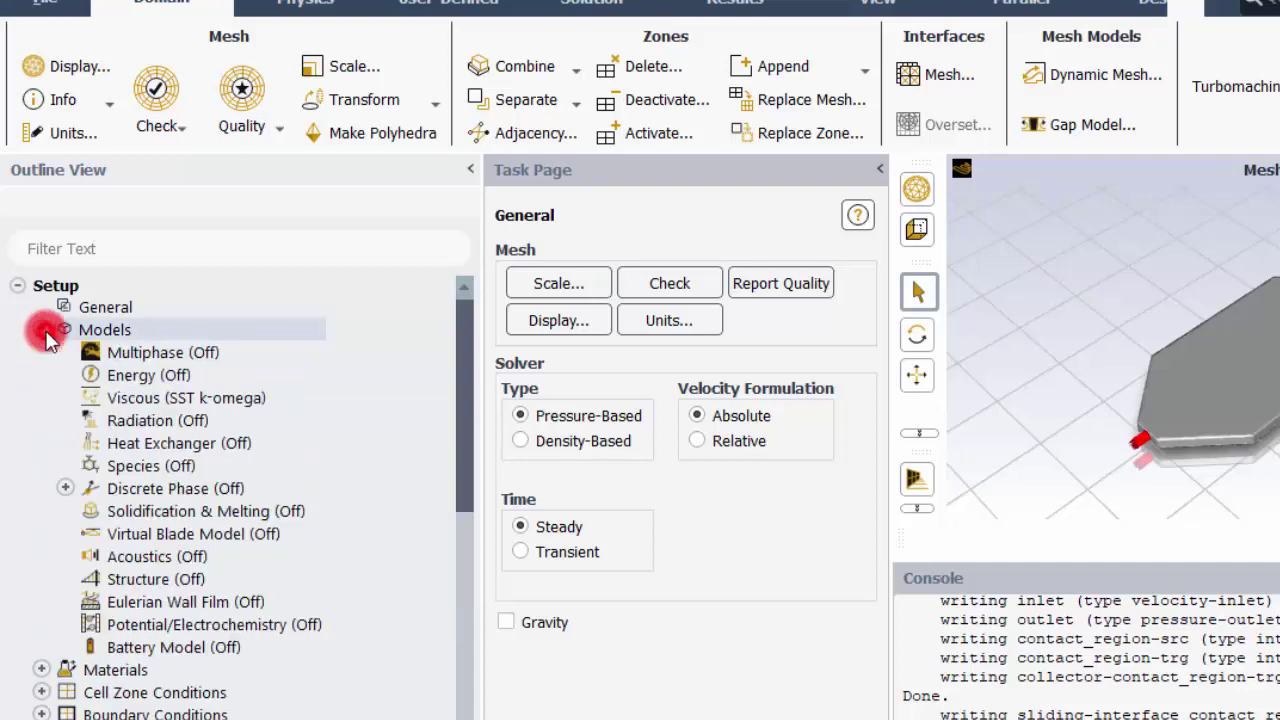
pyautogui.doubleClick(167, 385)
pyautogui.click(515, 464)
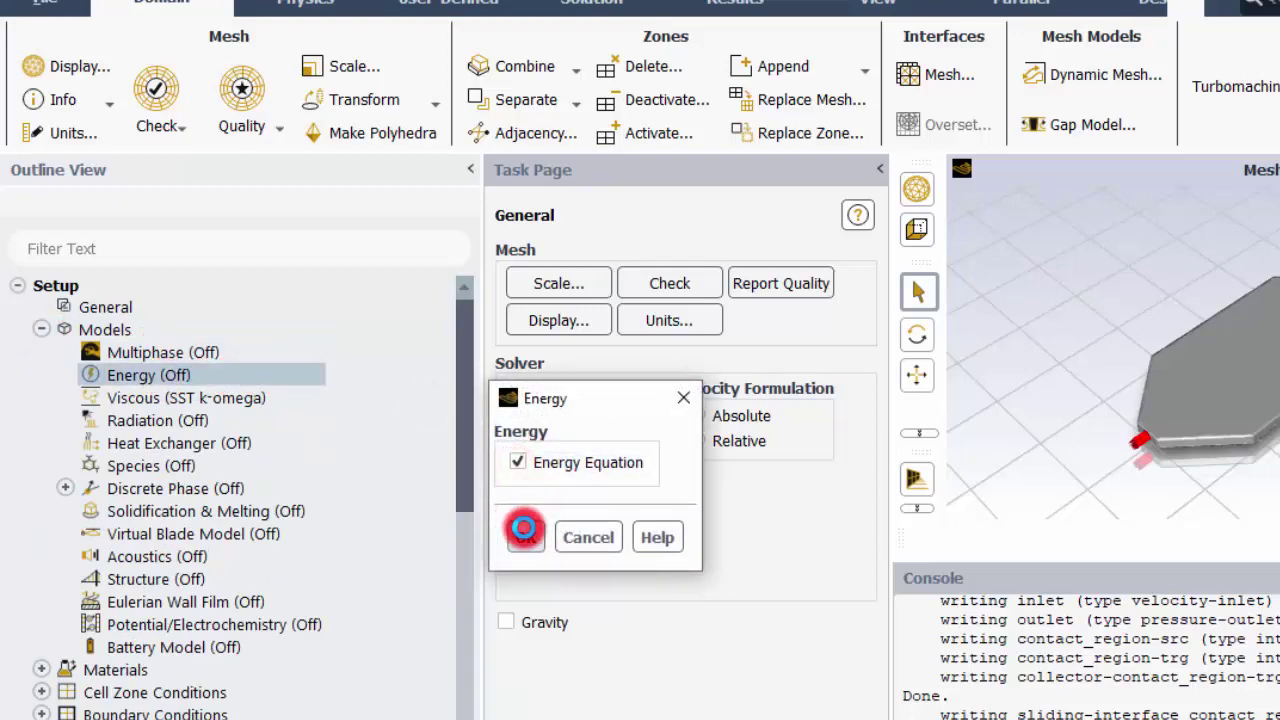
pyautogui.click(524, 537)
pyautogui.scroll(-4, 165, 540)
# Step: Review the inlet velocity-inlet zone: 0.3 m/s velocity magnitude and 300 K temperature
pyautogui.scroll(-2, 165, 534)
pyautogui.click(43, 447)
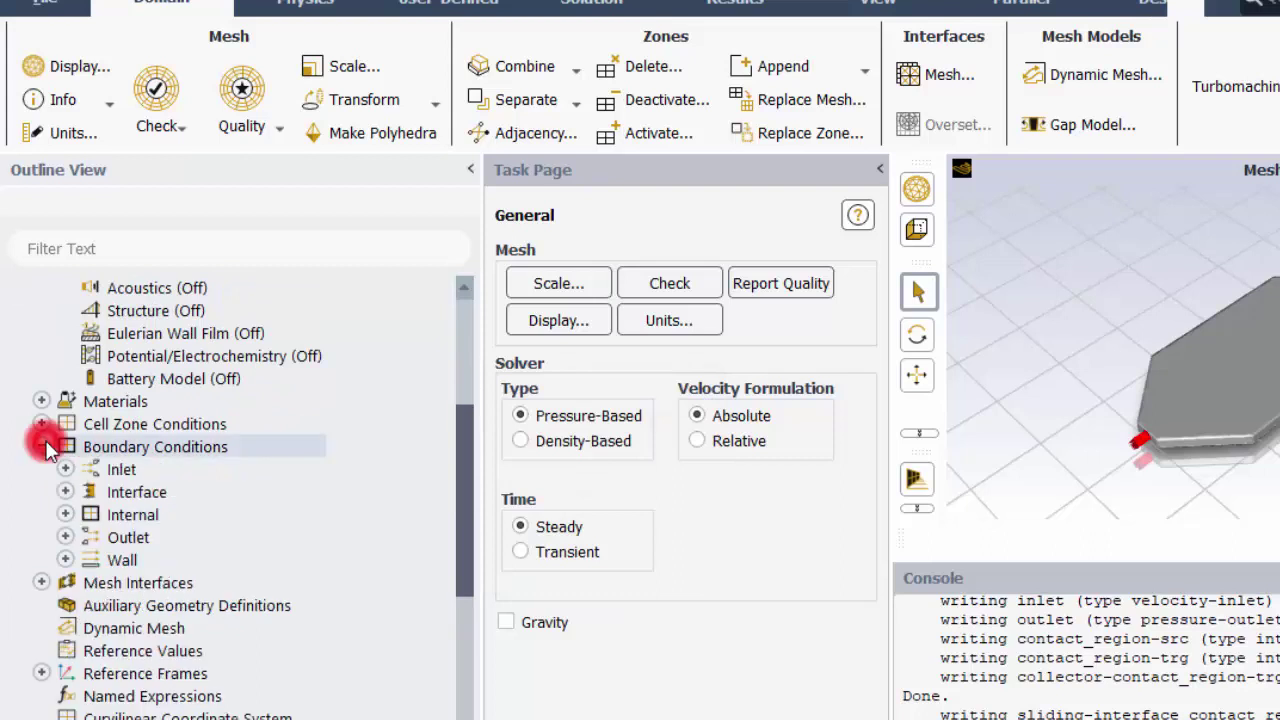
pyautogui.click(63, 464)
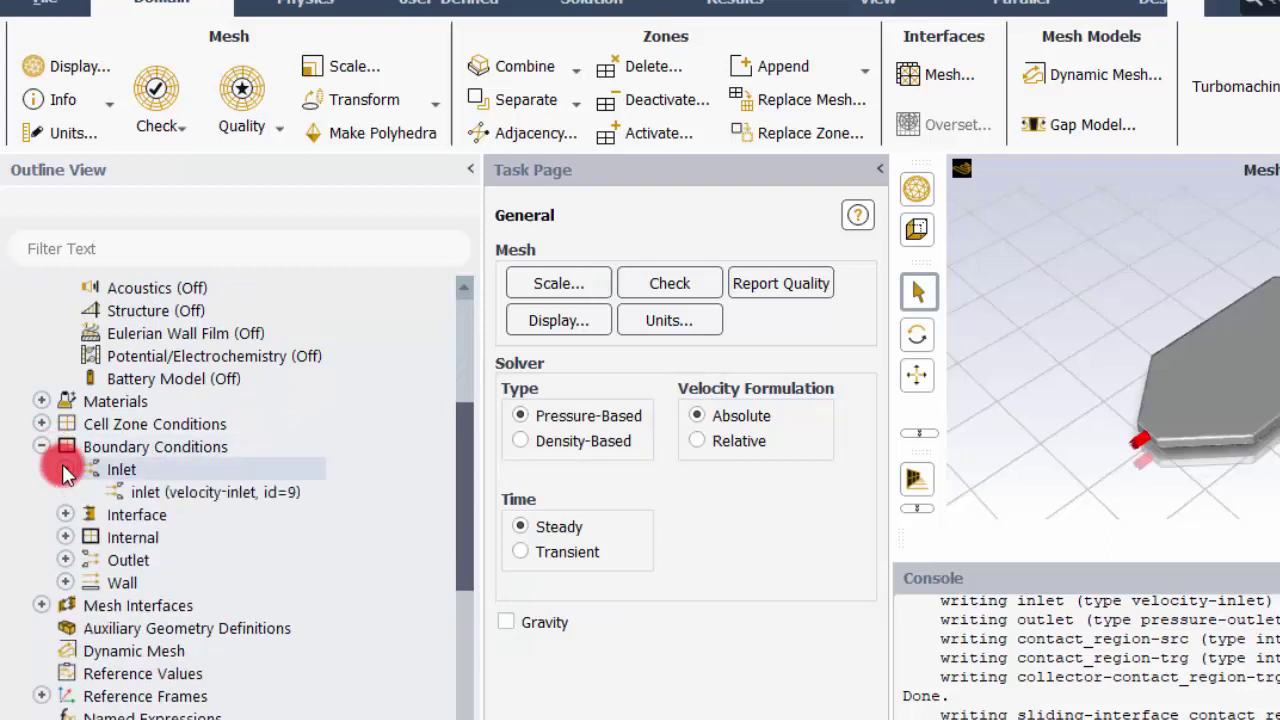
pyautogui.click(190, 495)
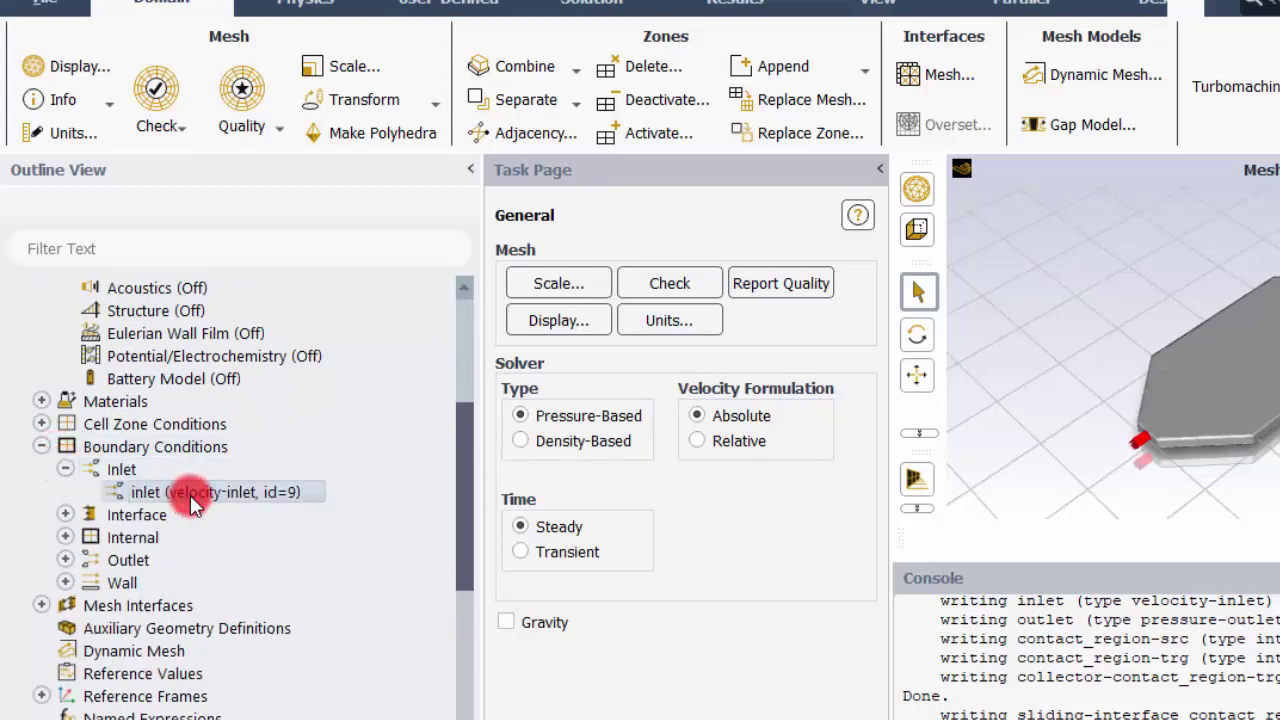
pyautogui.doubleClick(190, 495)
pyautogui.doubleClick(852, 311)
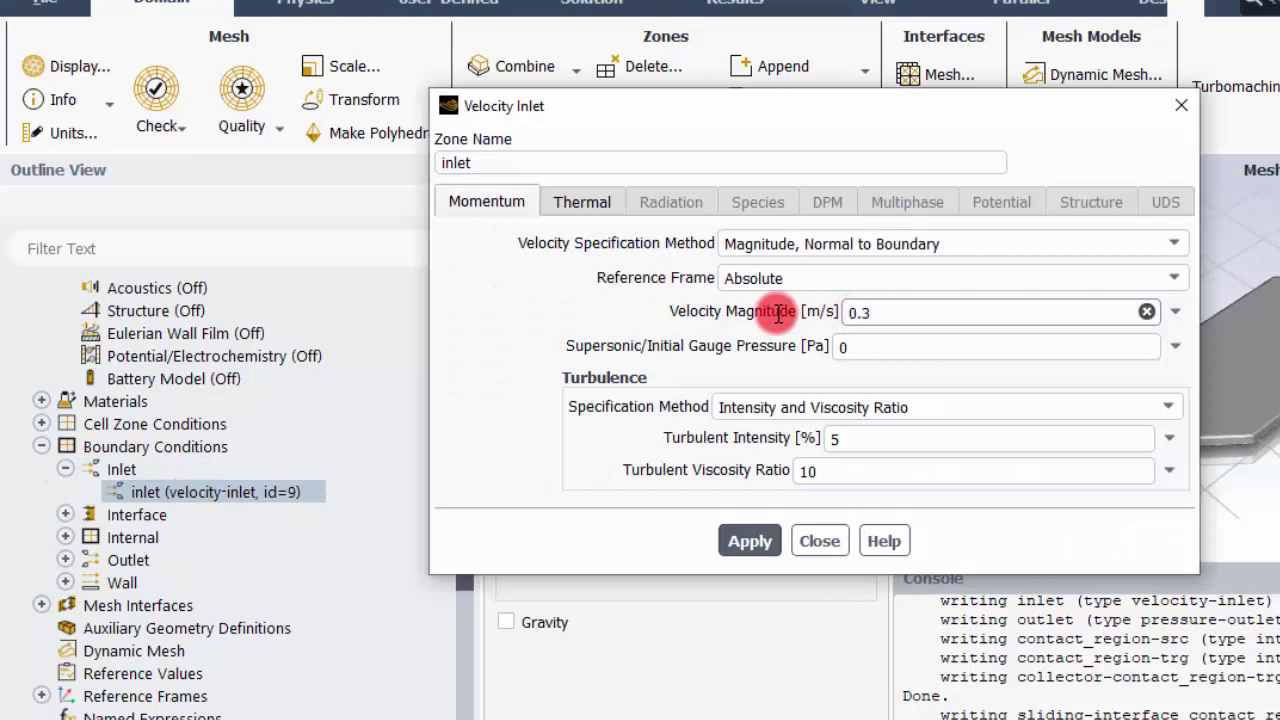
pyautogui.click(593, 210)
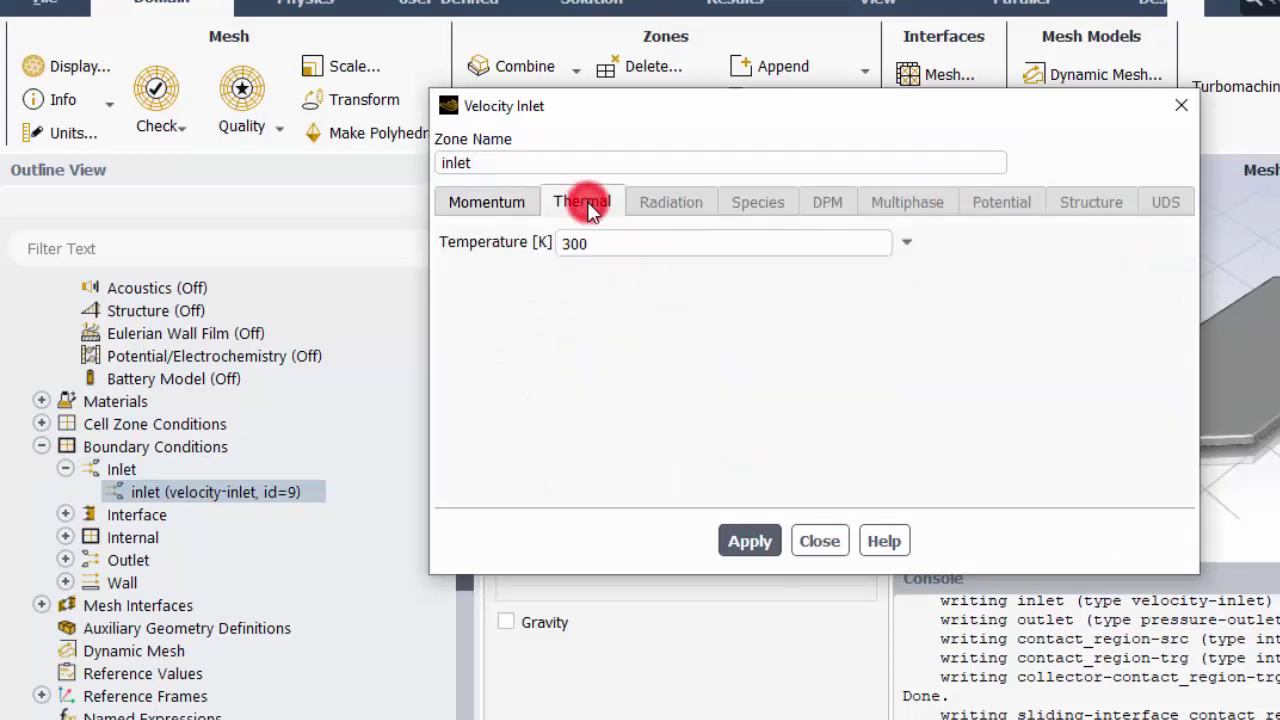
pyautogui.moveTo(600, 243); pyautogui.dragTo(500, 257)
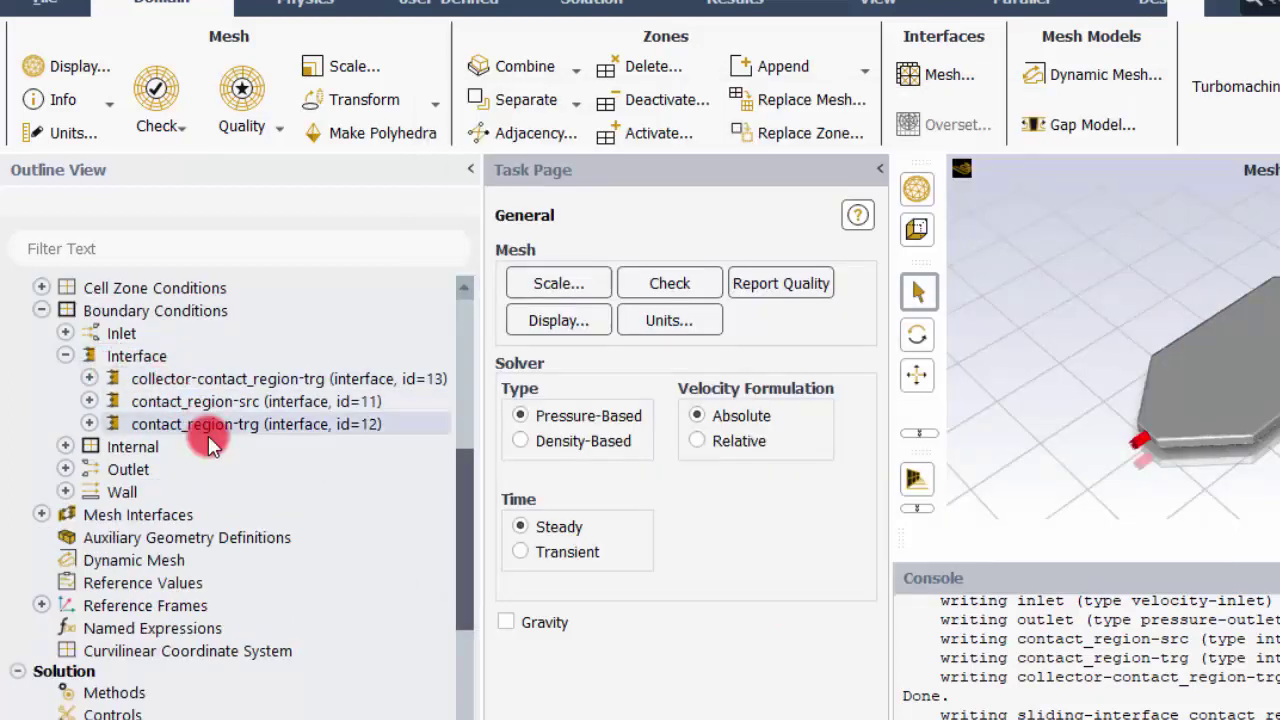
# Step: Expand the collector-contact_region-trg interface to reveal wall-16
pyautogui.click(212, 381)
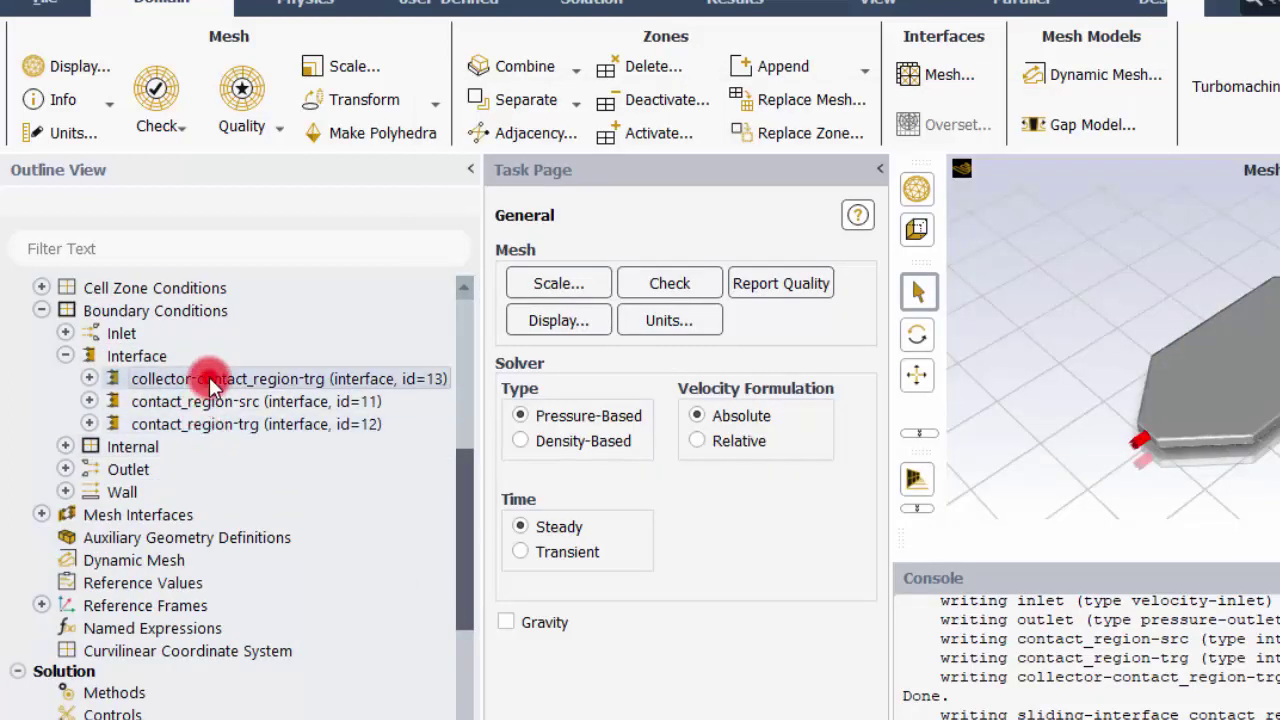
pyautogui.doubleClick(212, 385)
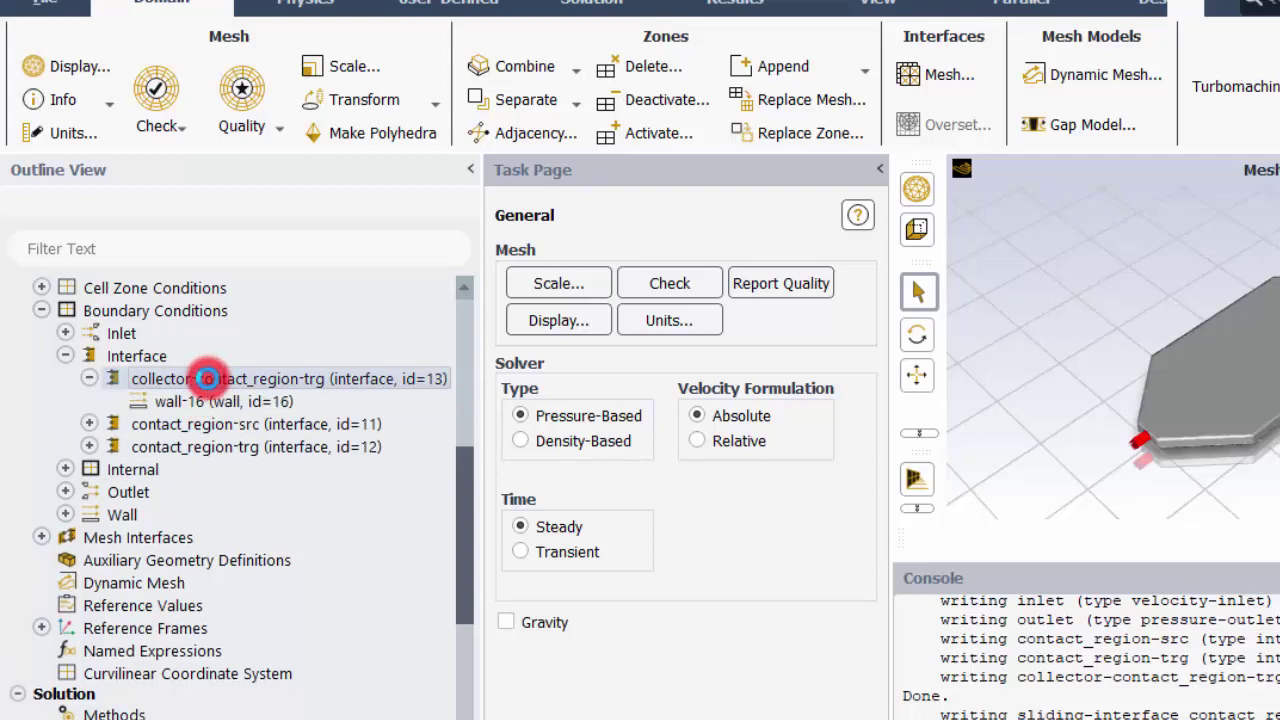
pyautogui.click(785, 544)
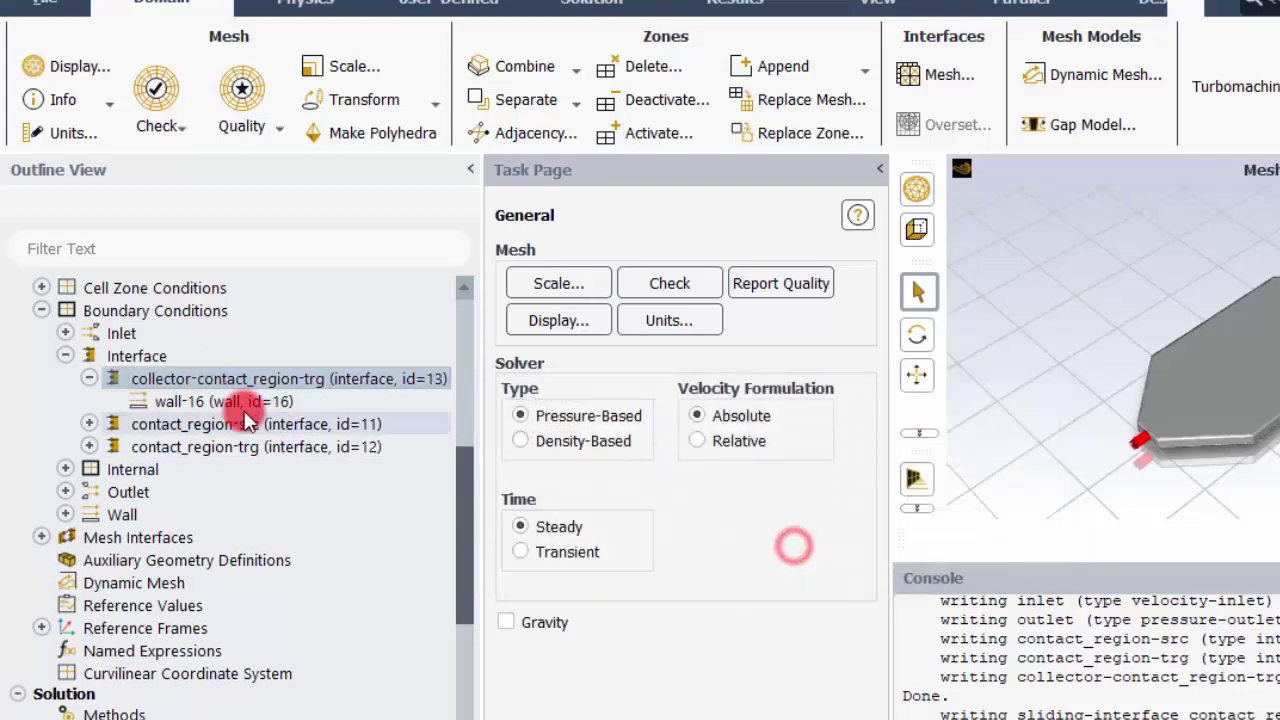
# Step: Apply a 100 W/m² heat flux on wall-16, then go to Solution Initialization
pyautogui.click(229, 401)
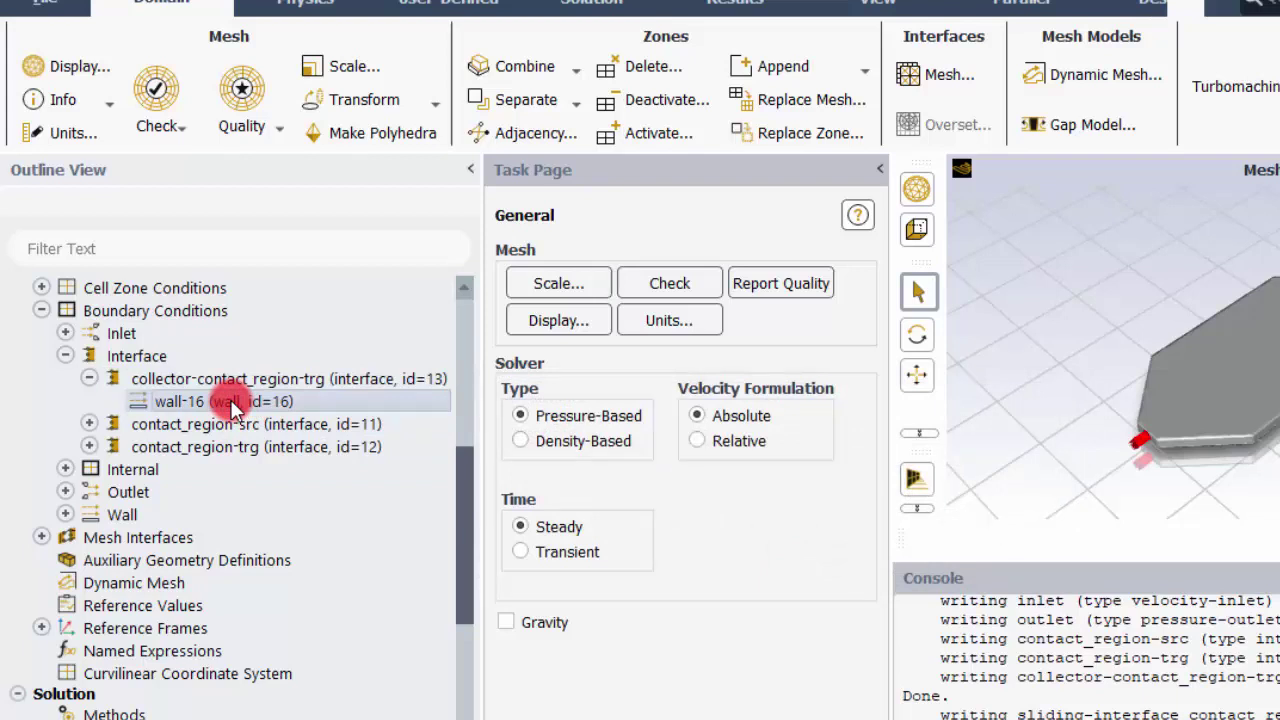
pyautogui.doubleClick(229, 401)
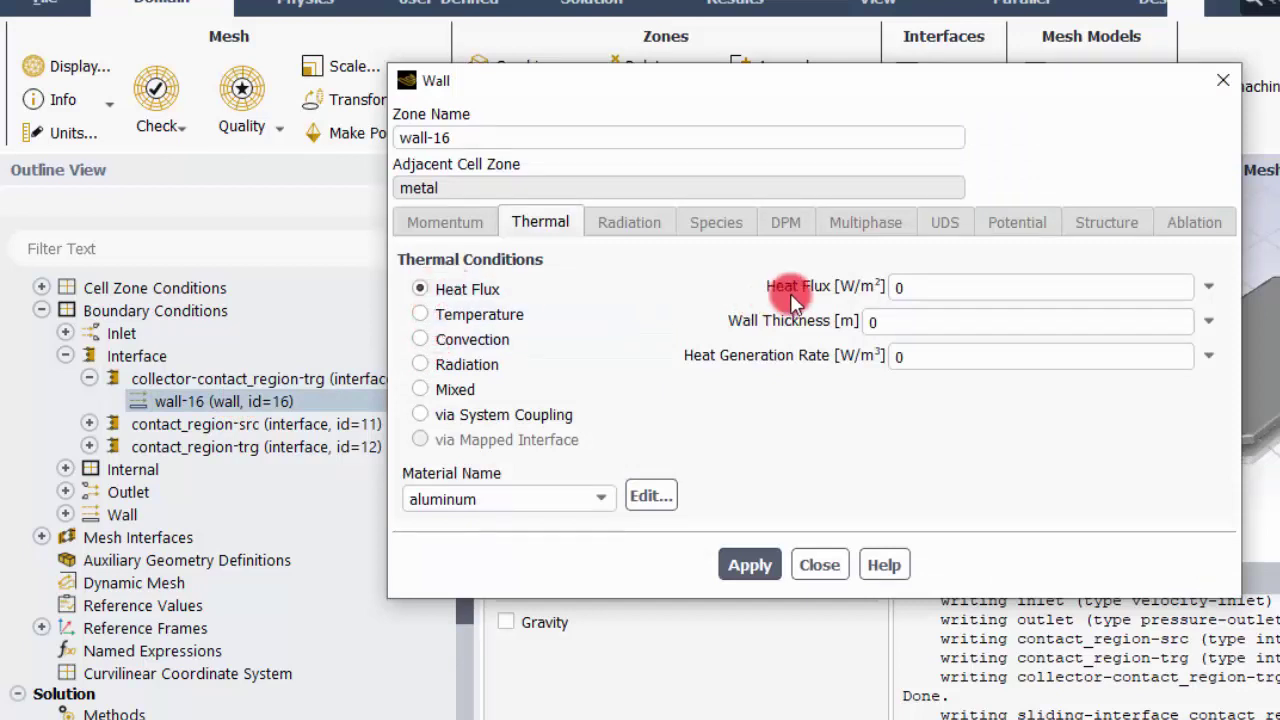
pyautogui.doubleClick(900, 287)
pyautogui.write('100')
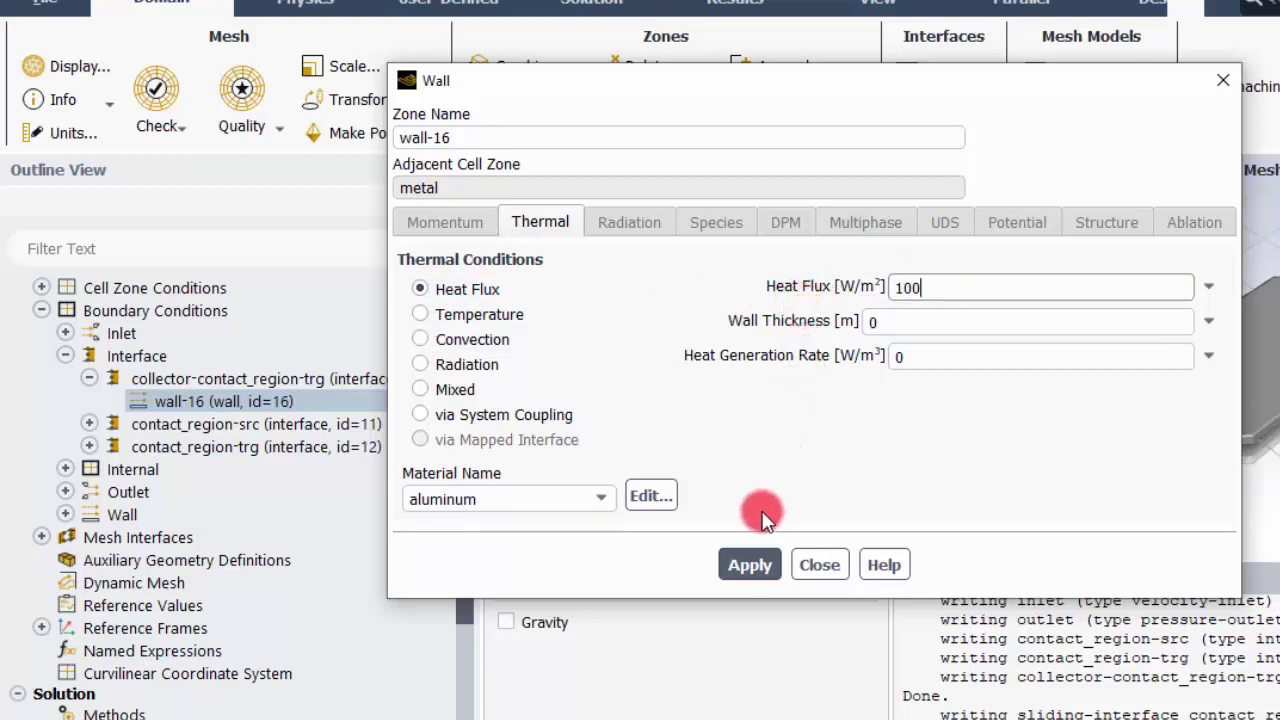
pyautogui.click(750, 566)
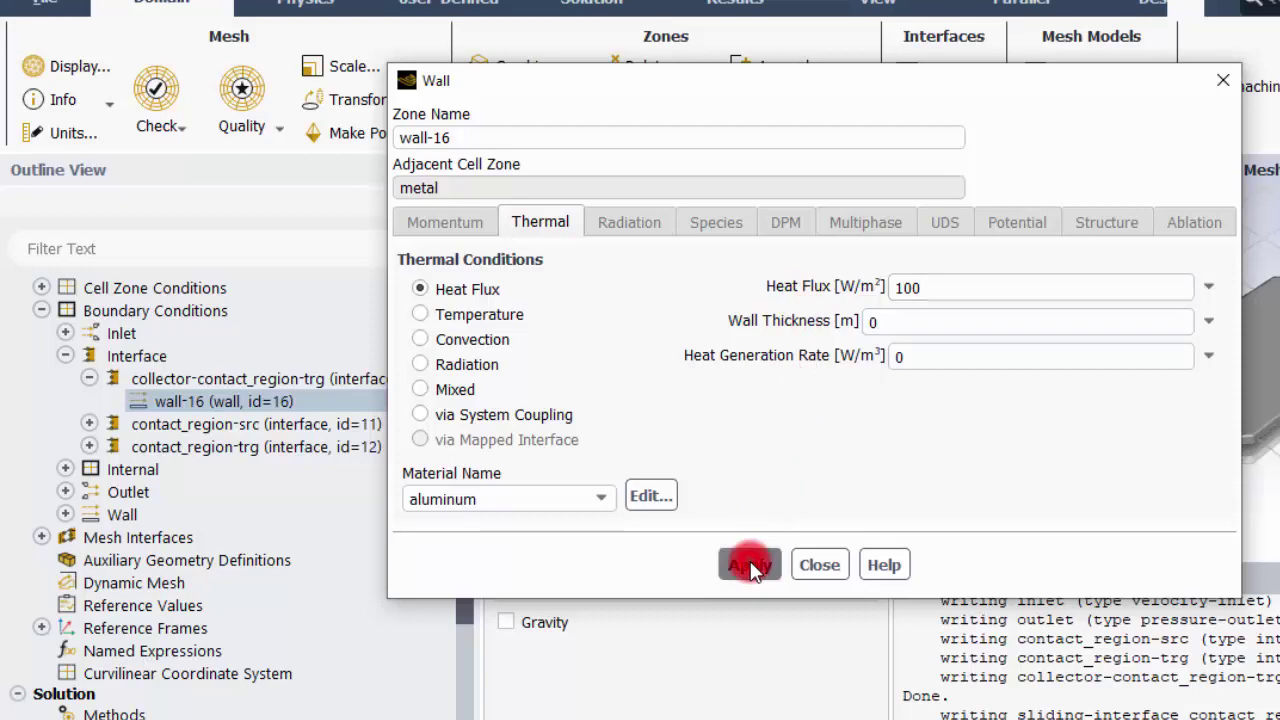
pyautogui.click(182, 512)
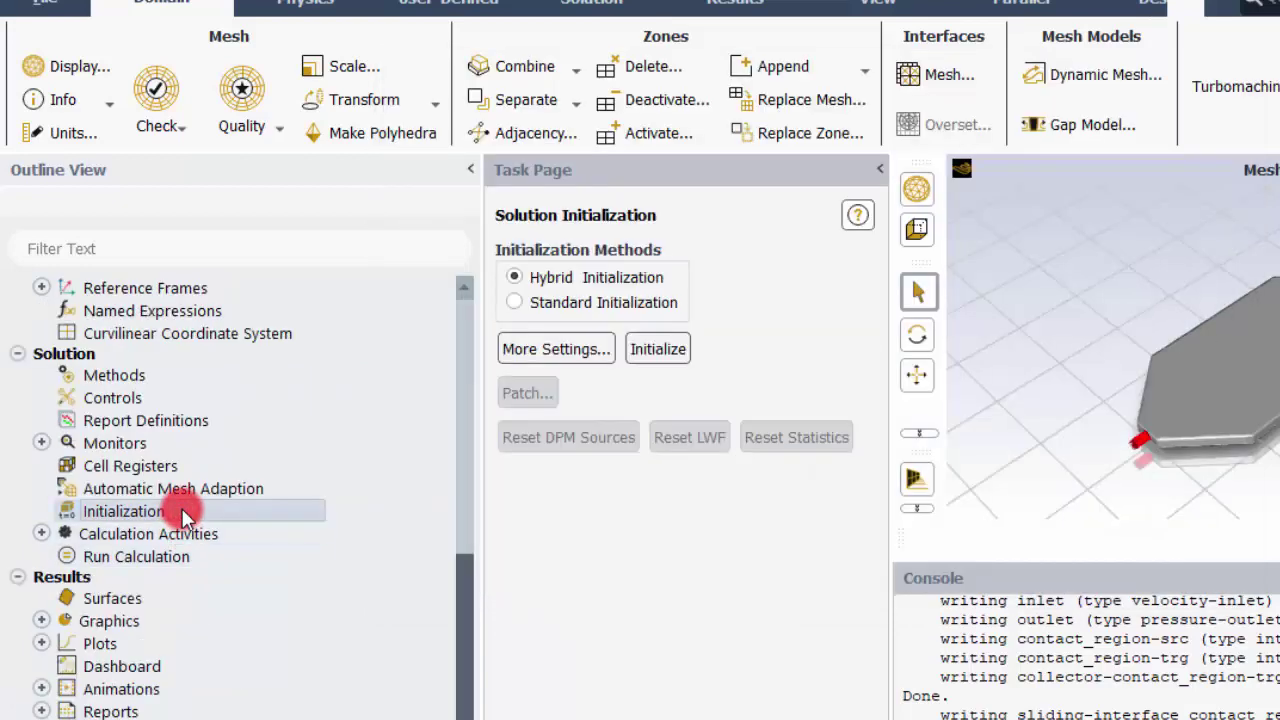
# Step: Hybrid-initialize the solution and run 50 iterations until the calculation completes
pyautogui.click(657, 349)
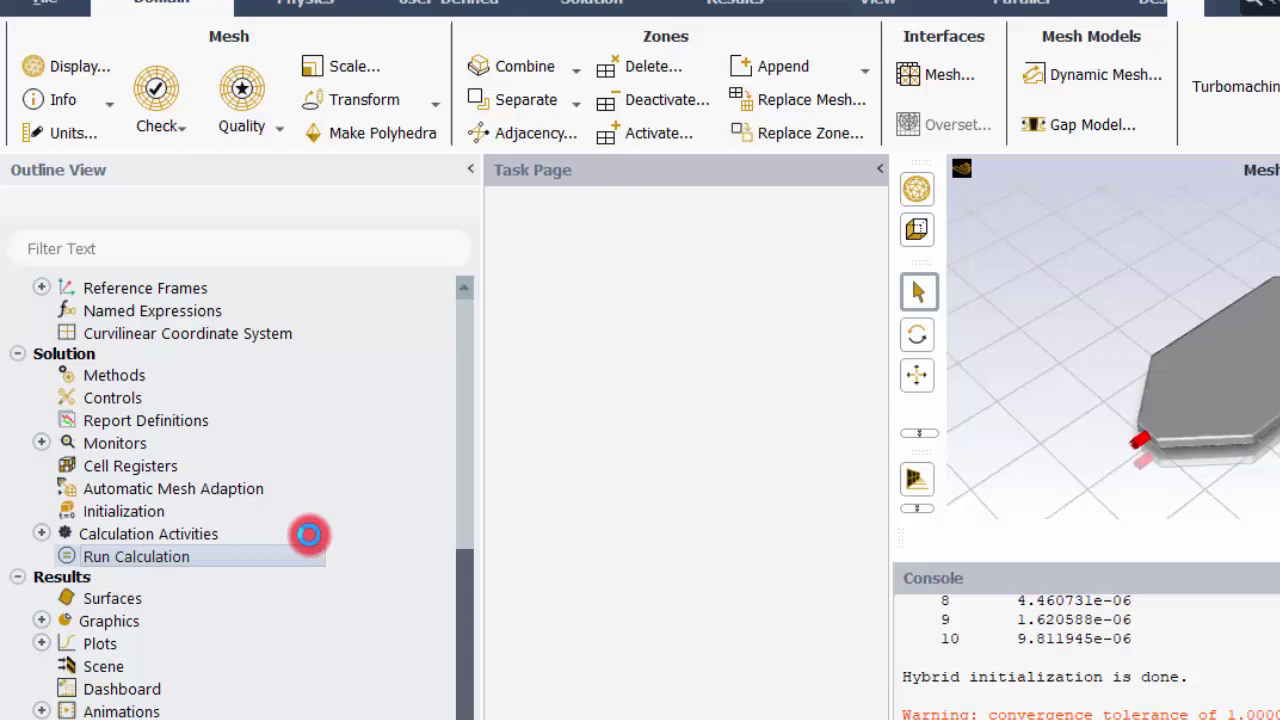
pyautogui.click(300, 550)
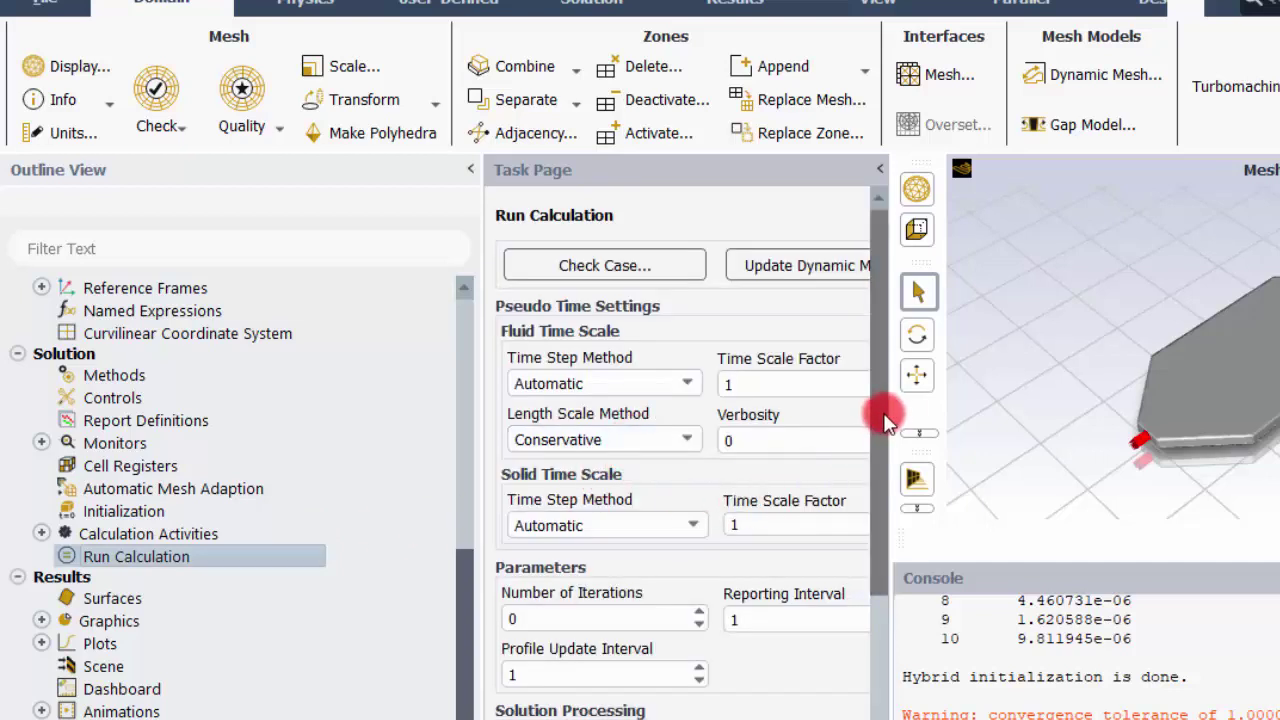
pyautogui.scroll(-2, 870, 440)
pyautogui.scroll(-3, 851, 471)
pyautogui.scroll(-1, 831, 531)
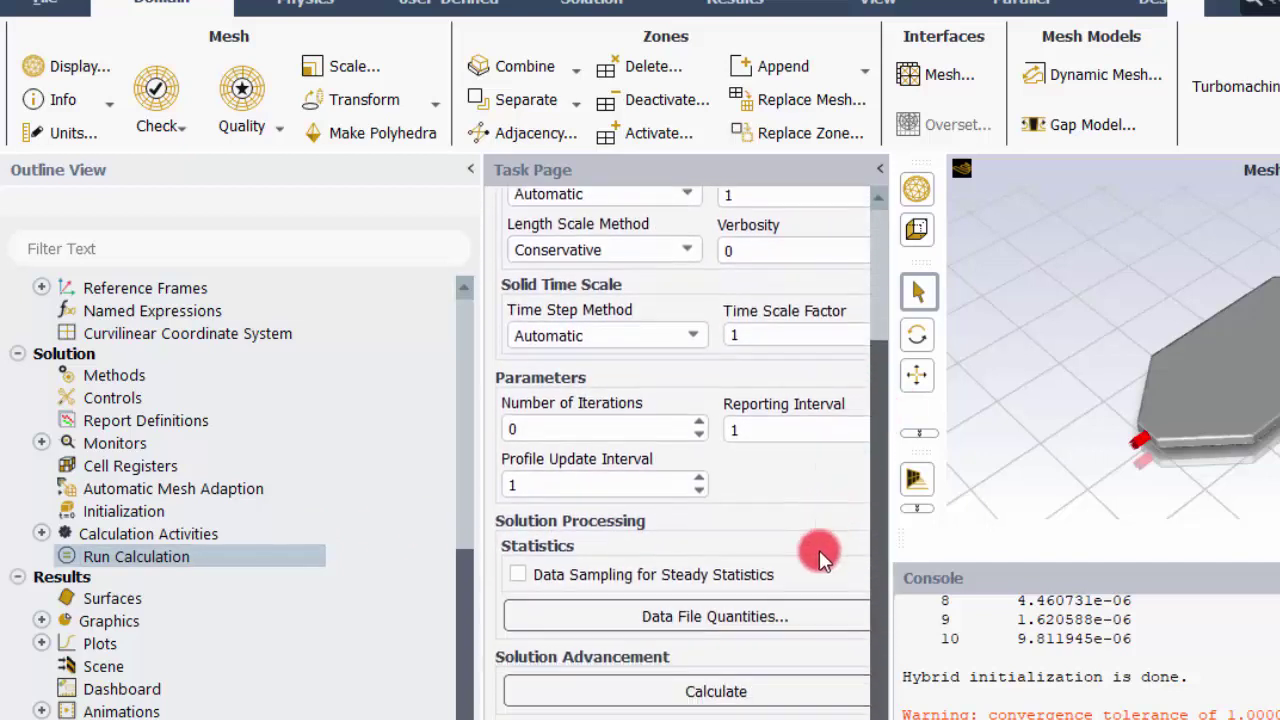
pyautogui.doubleClick(512, 428)
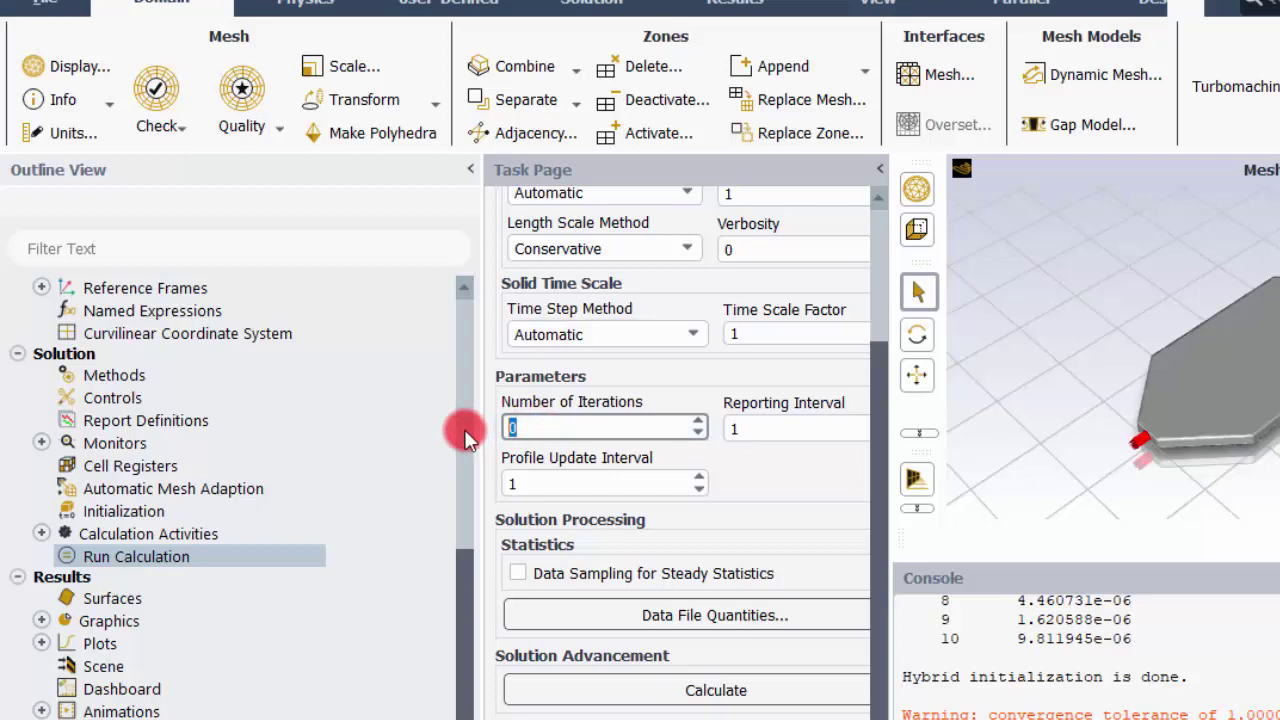
pyautogui.write('50')
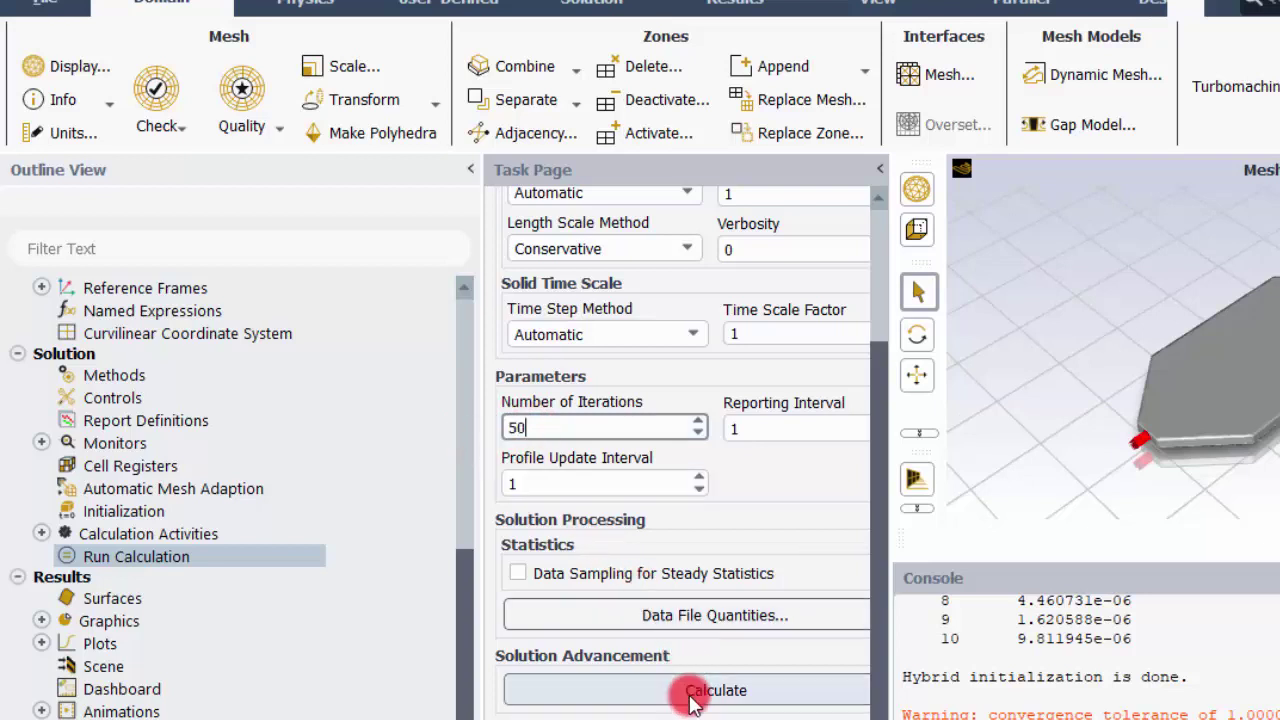
pyautogui.click(691, 703)
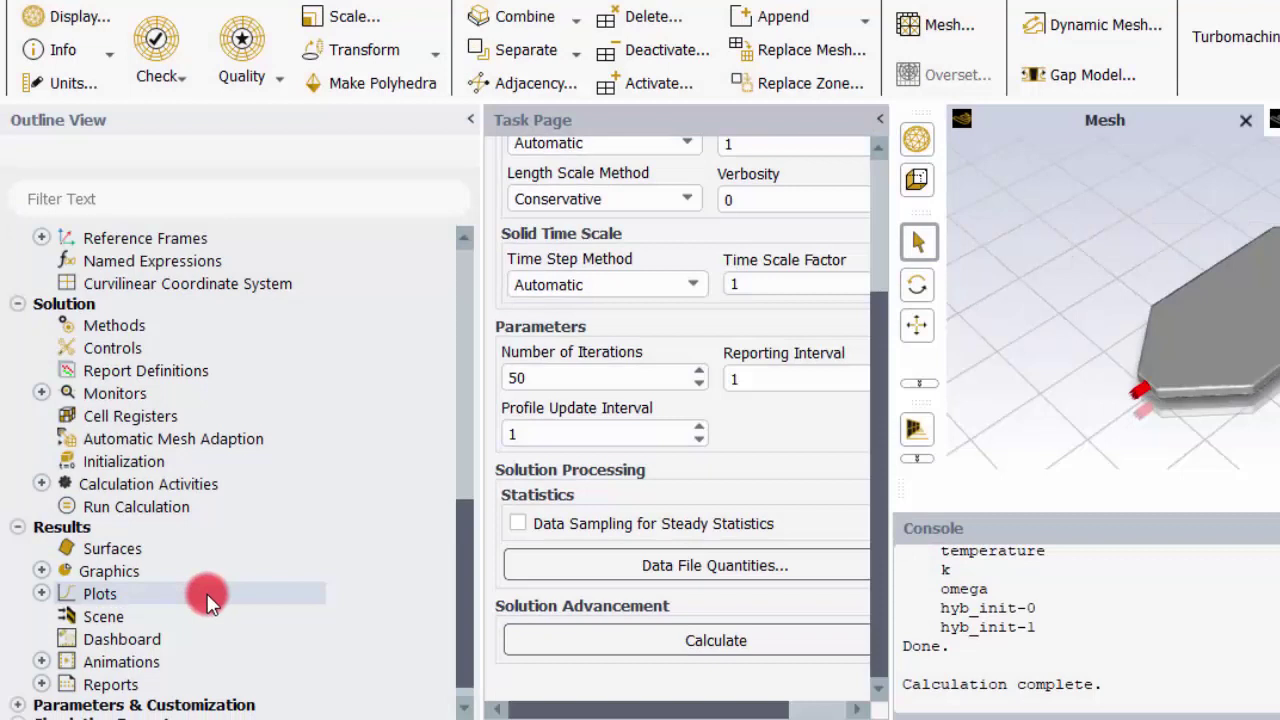
# Step: Set up a Facet Average Static Temperature surface integral on the inlet and outlet
pyautogui.click(41, 684)
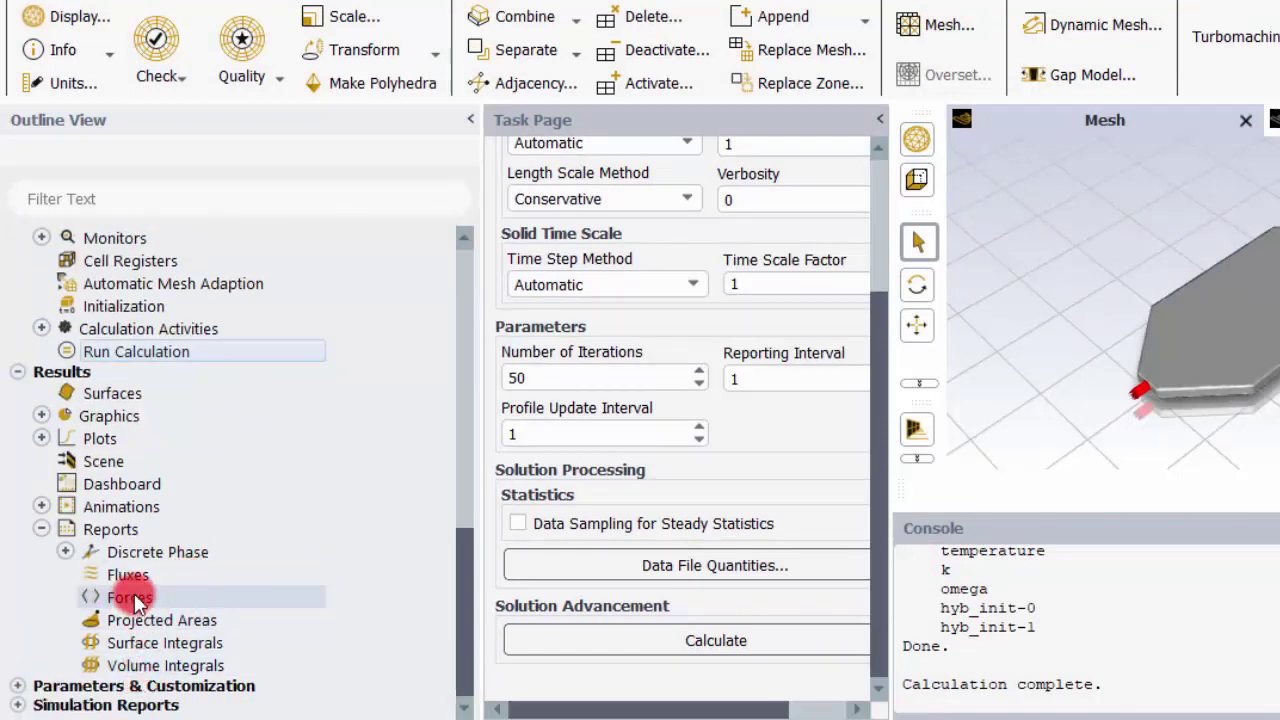
pyautogui.click(170, 642)
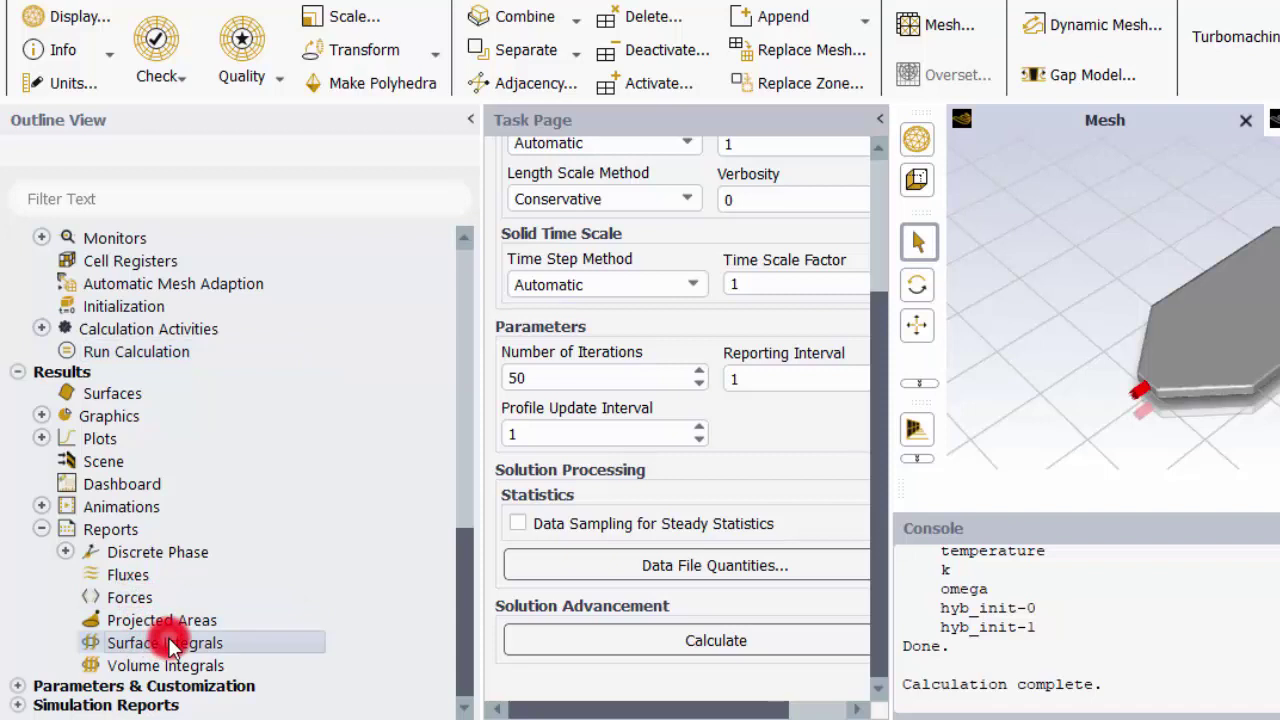
pyautogui.doubleClick(170, 645)
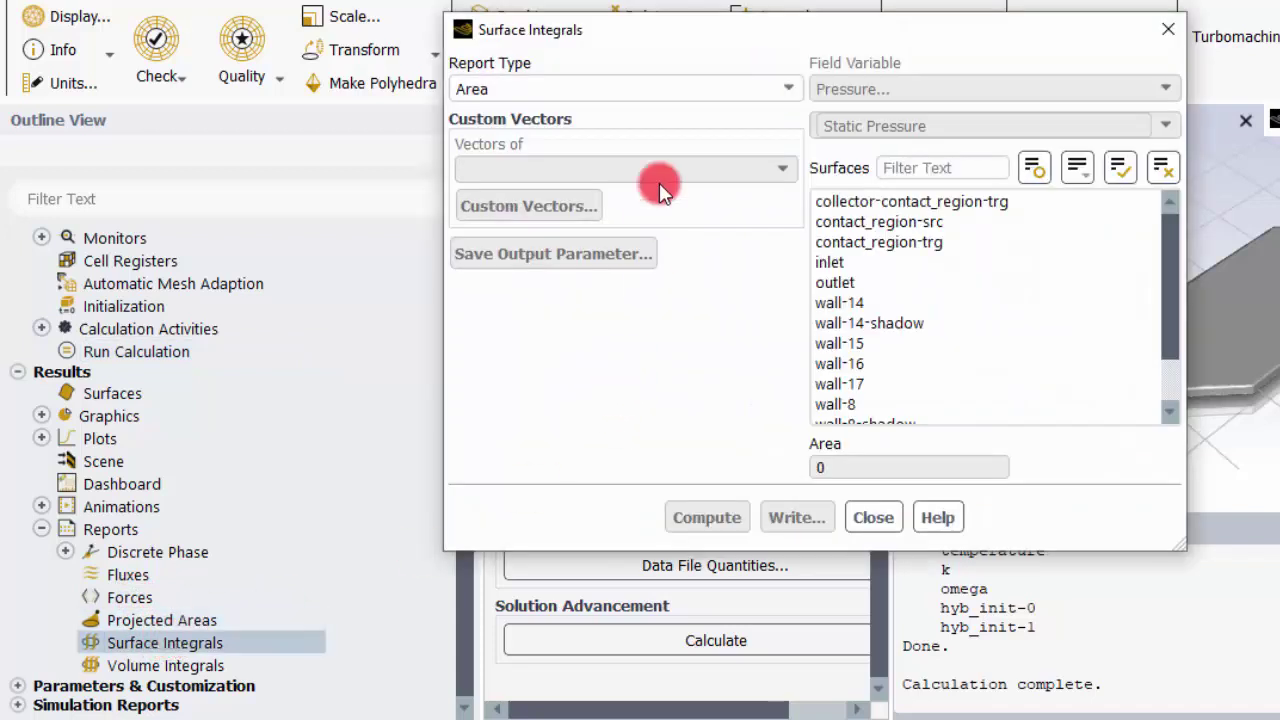
pyautogui.click(686, 100)
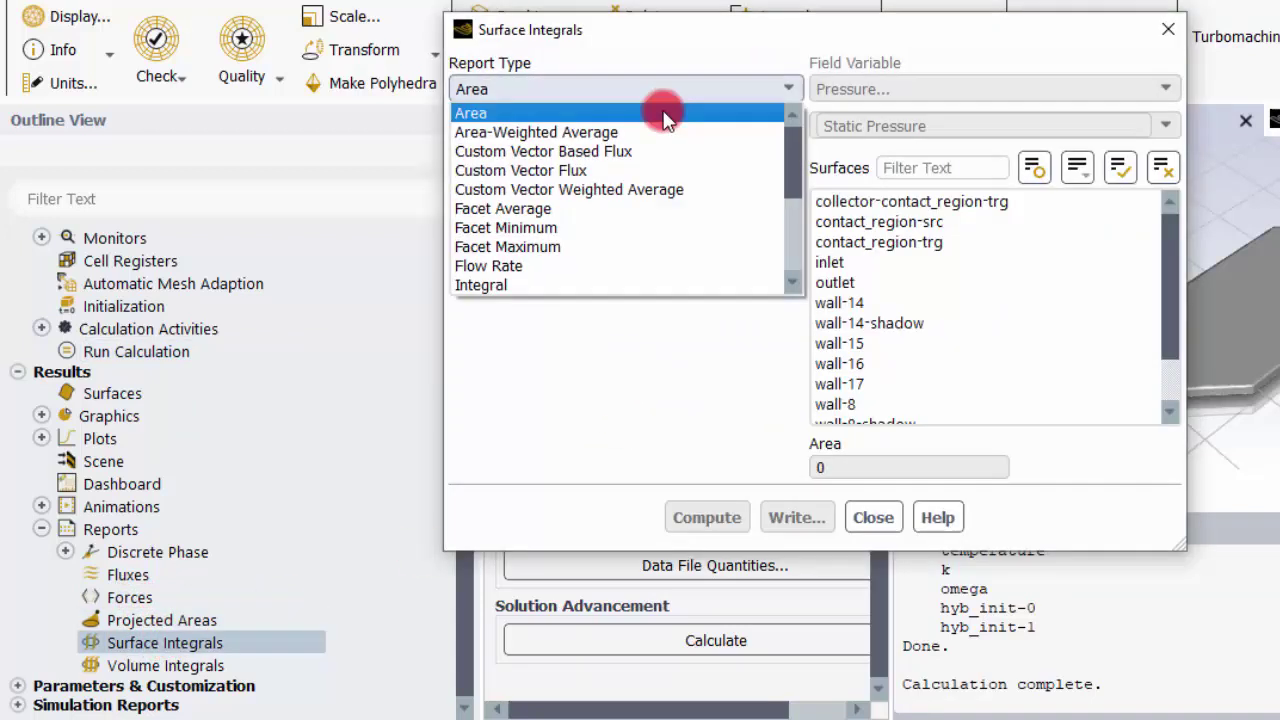
pyautogui.click(580, 210)
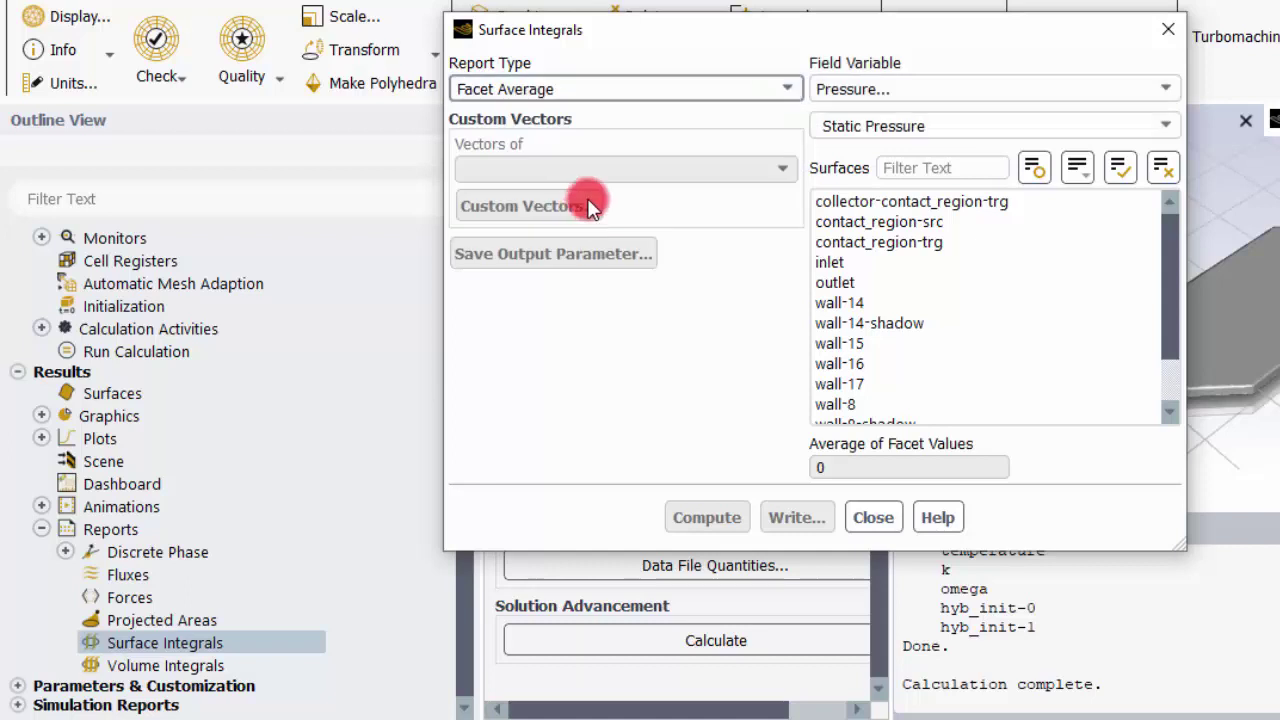
pyautogui.click(1168, 92)
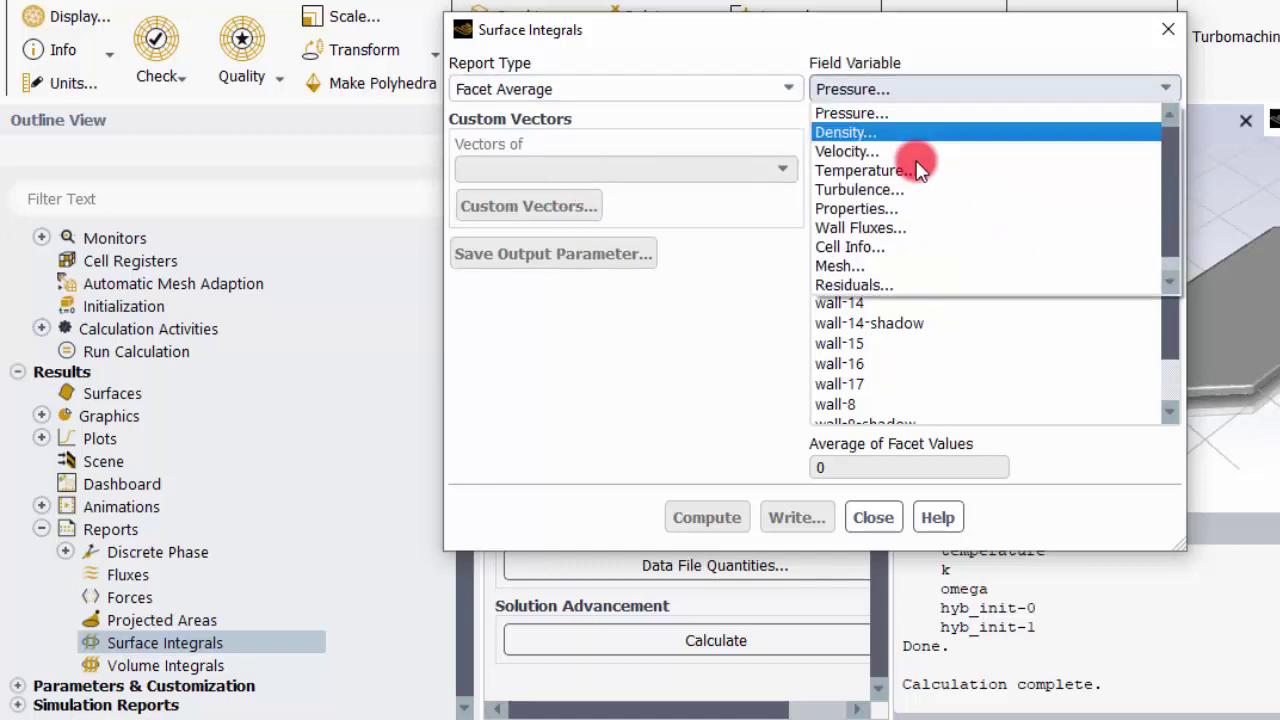
pyautogui.click(880, 172)
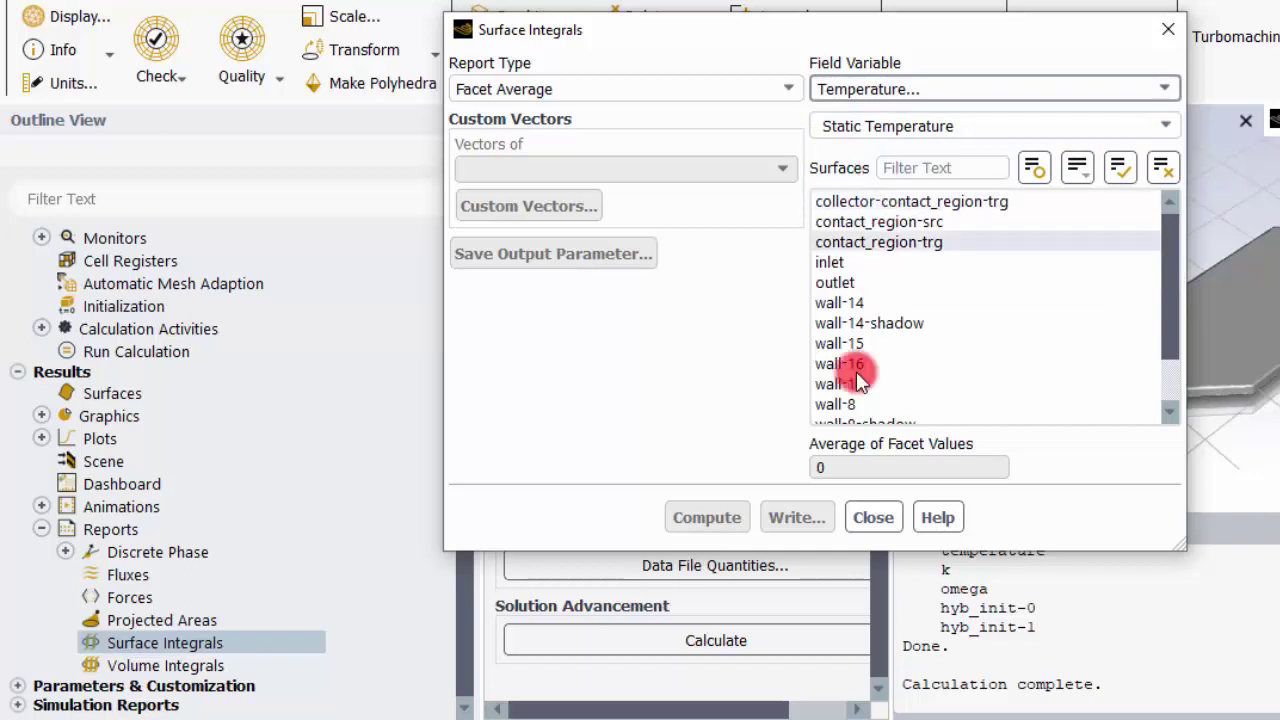
pyautogui.click(845, 262)
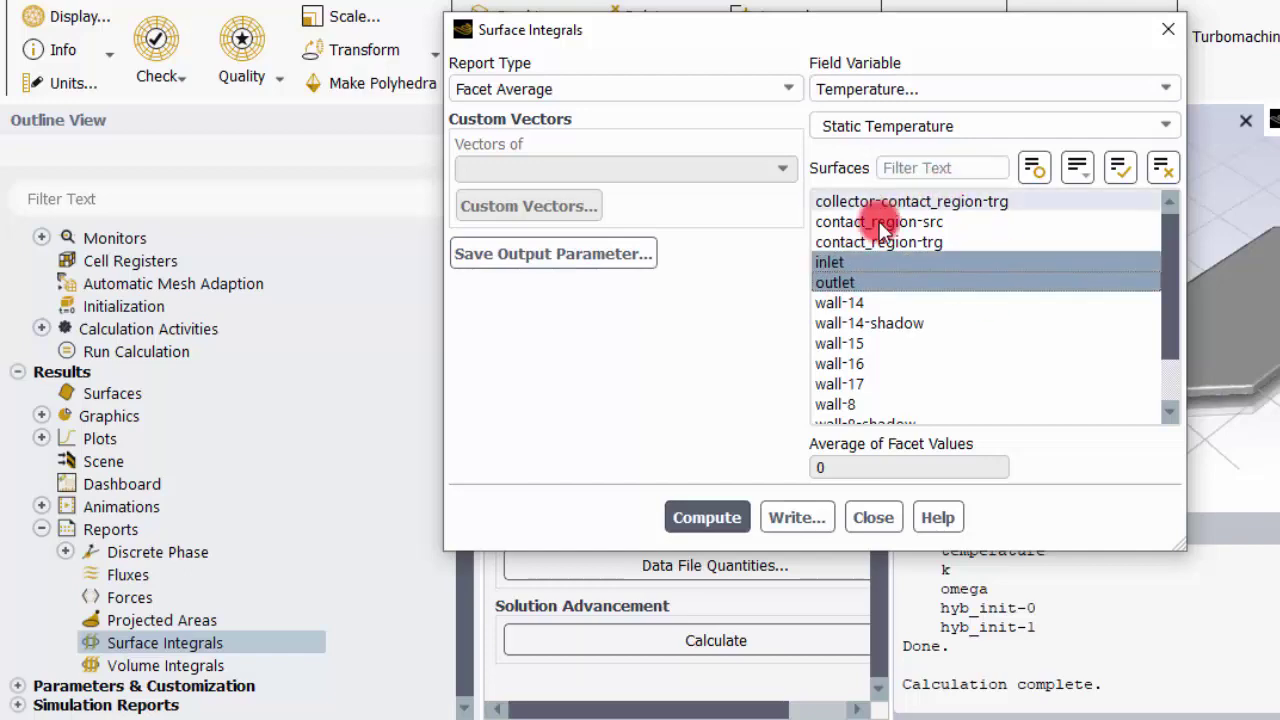
pyautogui.moveTo(961, 32); pyautogui.dragTo(669, 8)
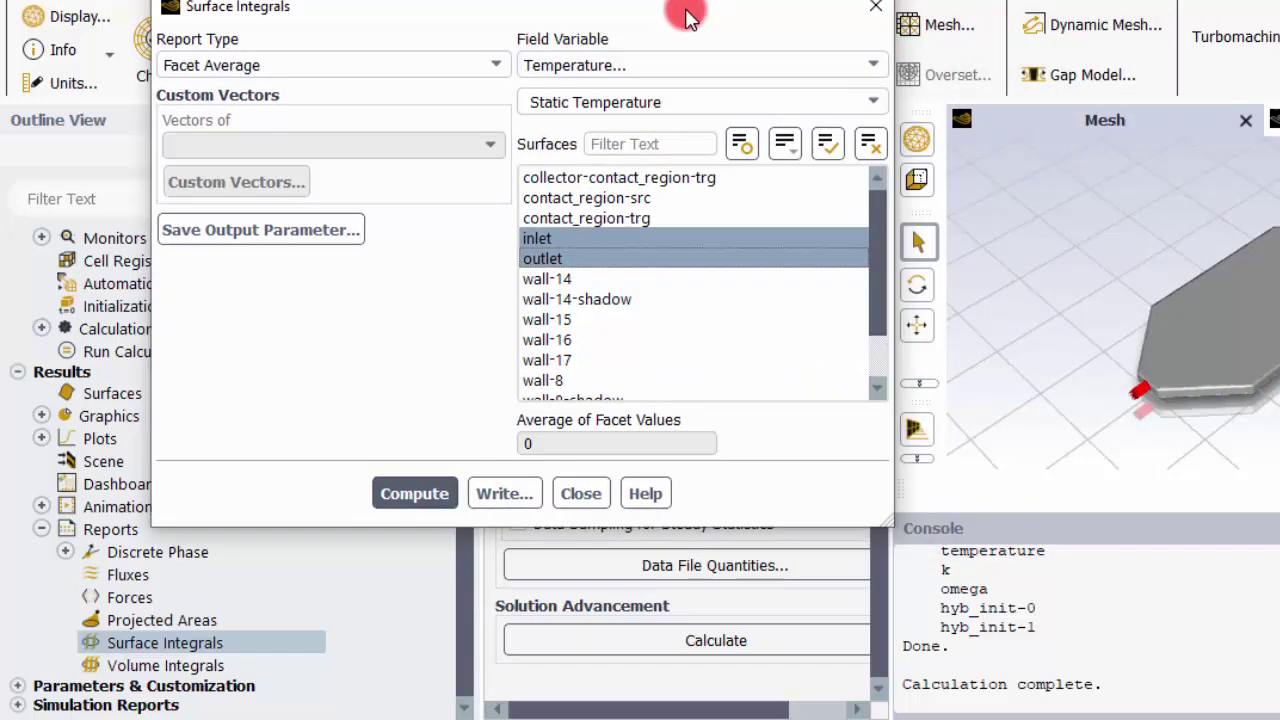
# Step: Compute the report (inlet 300 K, outlet 300.16676 K) and close it
pyautogui.click(415, 493)
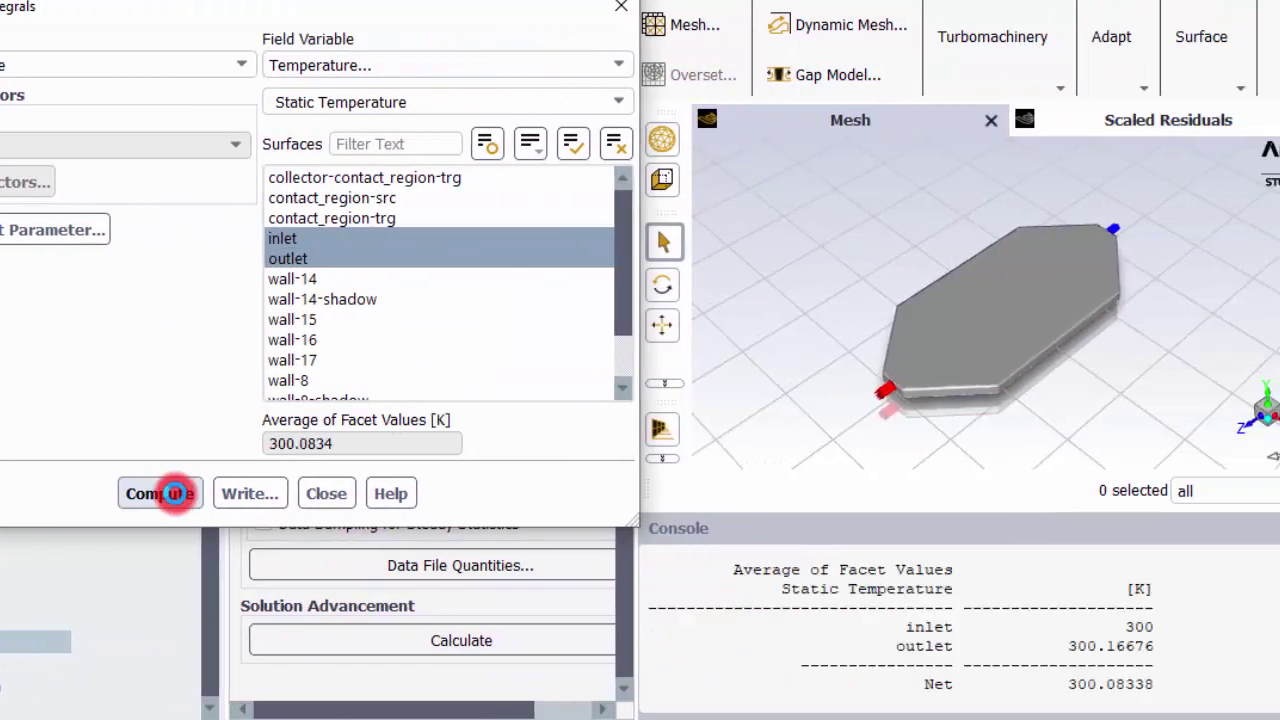
pyautogui.doubleClick(1139, 627)
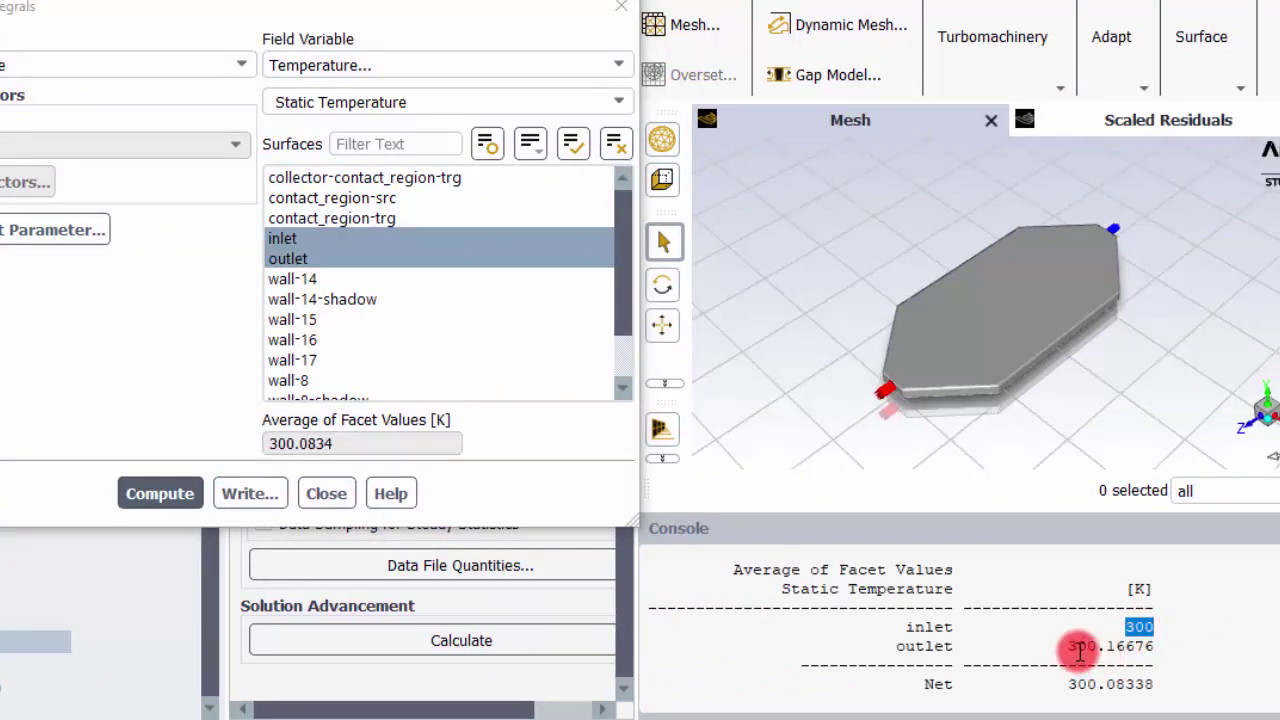
pyautogui.moveTo(1073, 648); pyautogui.dragTo(1153, 655)
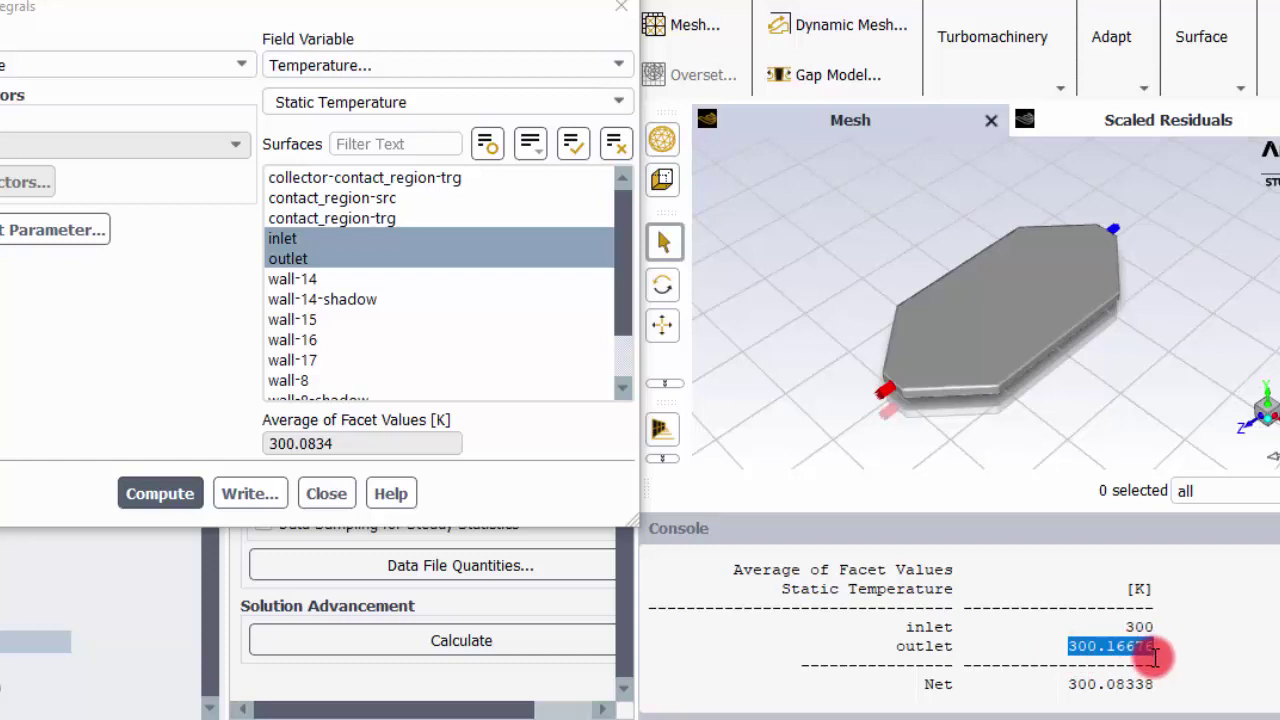
pyautogui.click(340, 500)
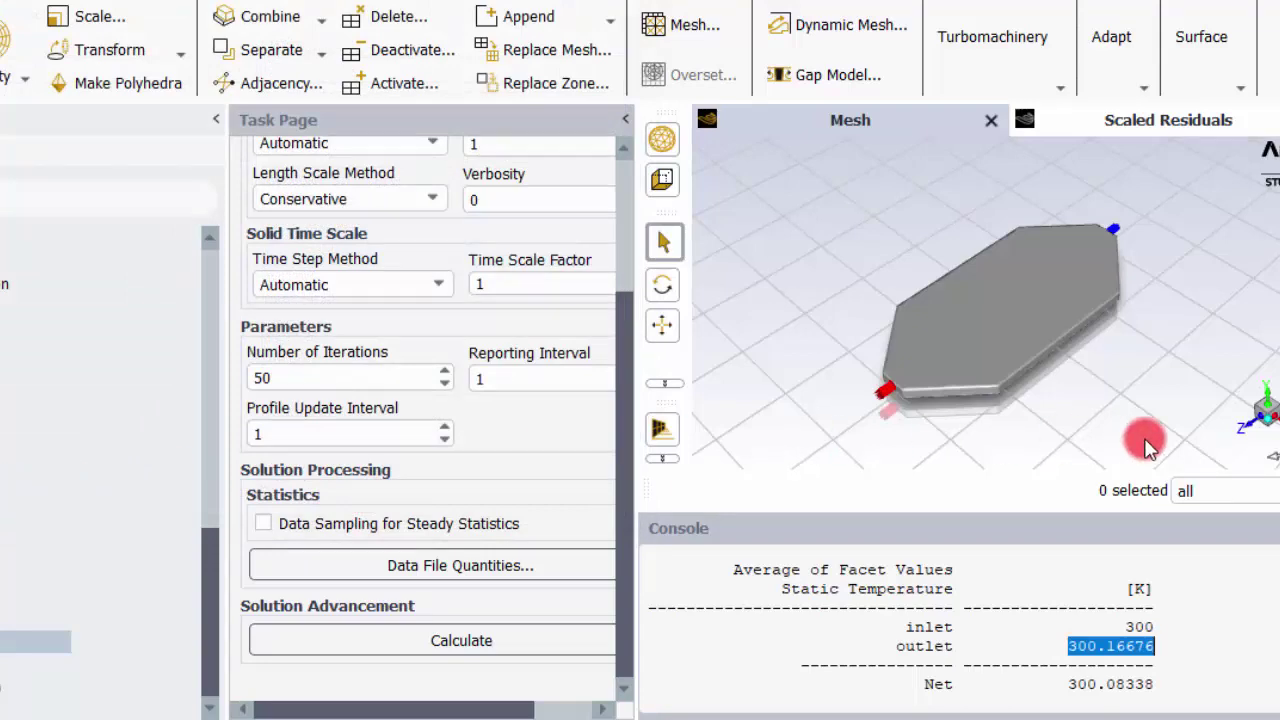
# Step: Create a Mesh Y-Coordinate iso-surface named 'mid' at 0.02 m, mid-height of 0–0.04 m
pyautogui.scroll(3, 991, 325)
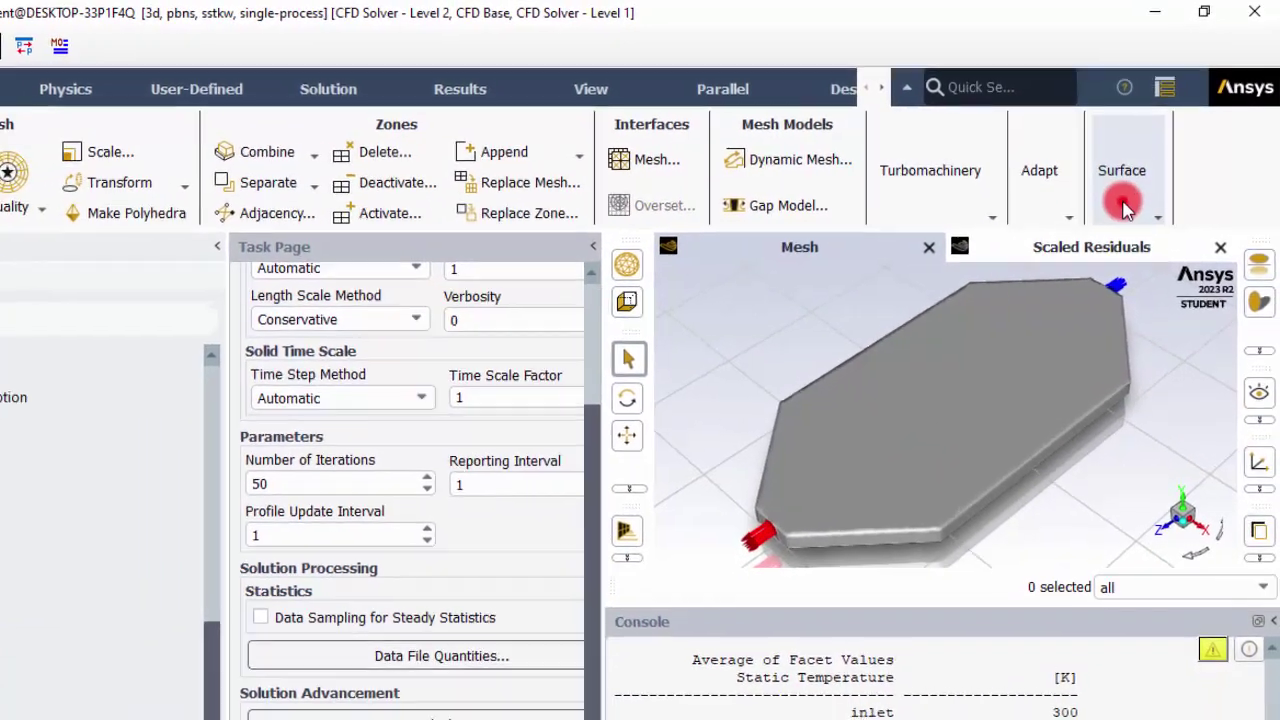
pyautogui.click(1120, 192)
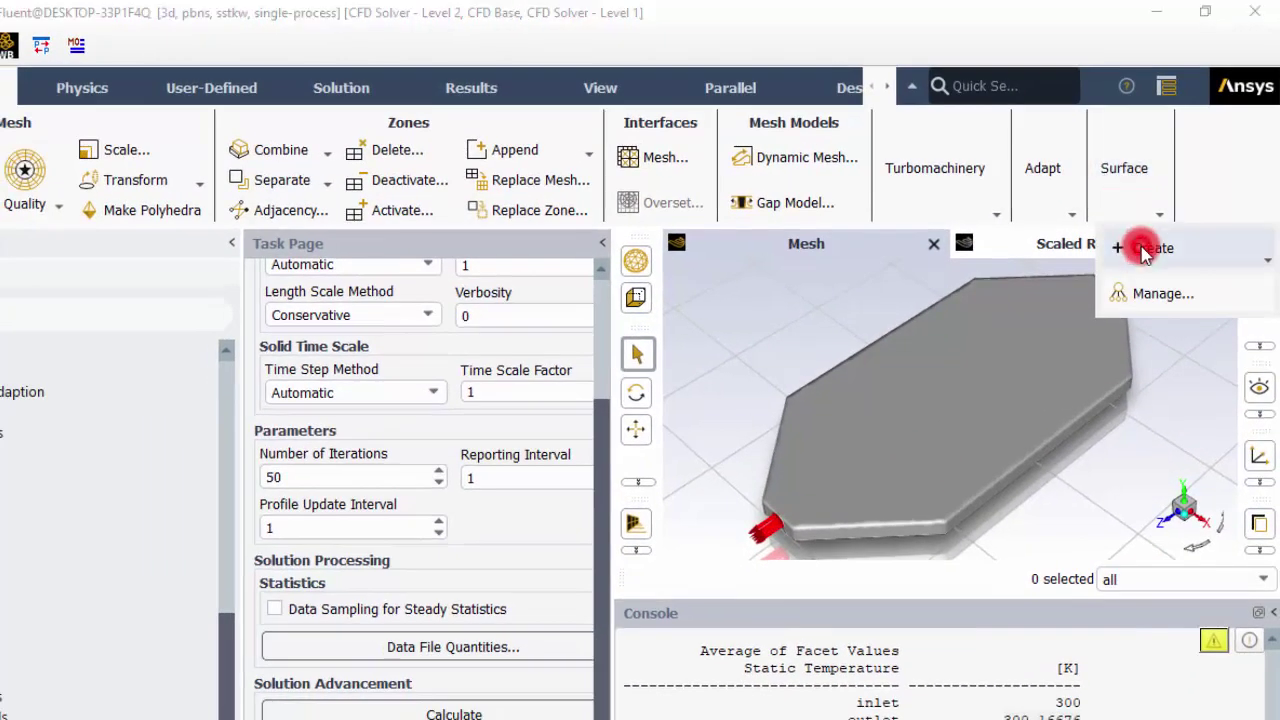
pyautogui.moveTo(1150, 248)
pyautogui.click(1150, 476)
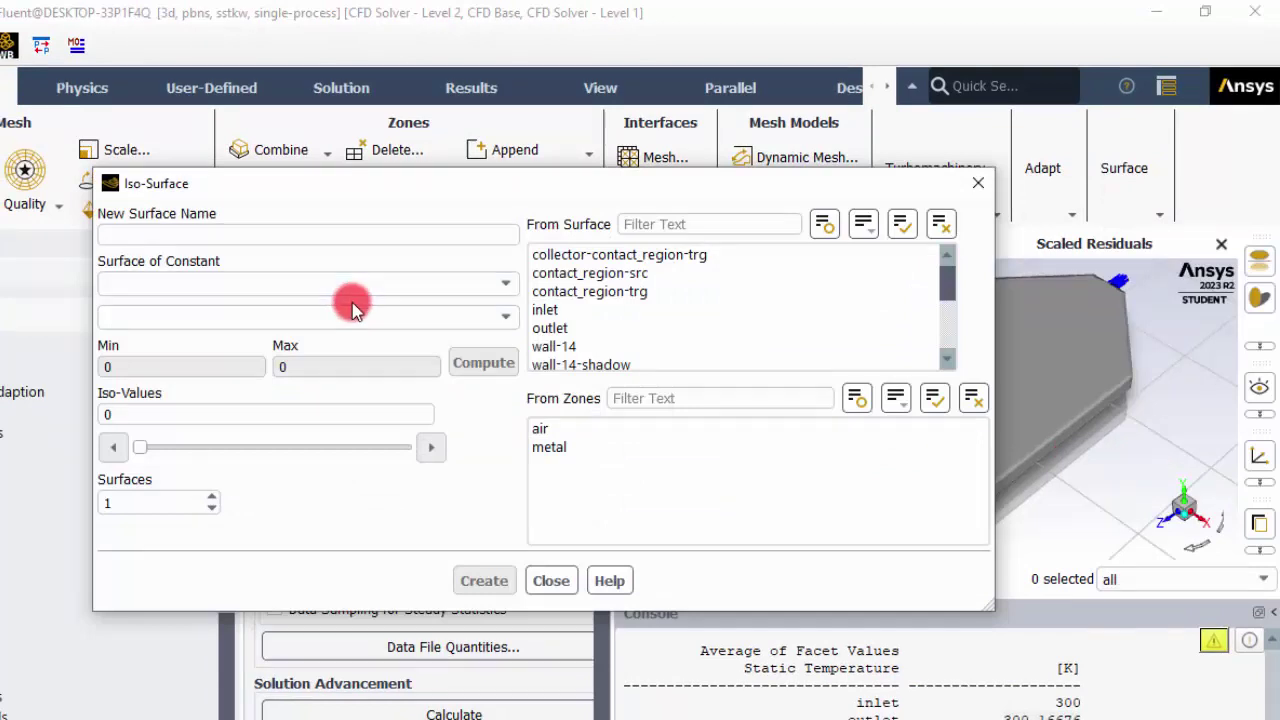
pyautogui.click(365, 284)
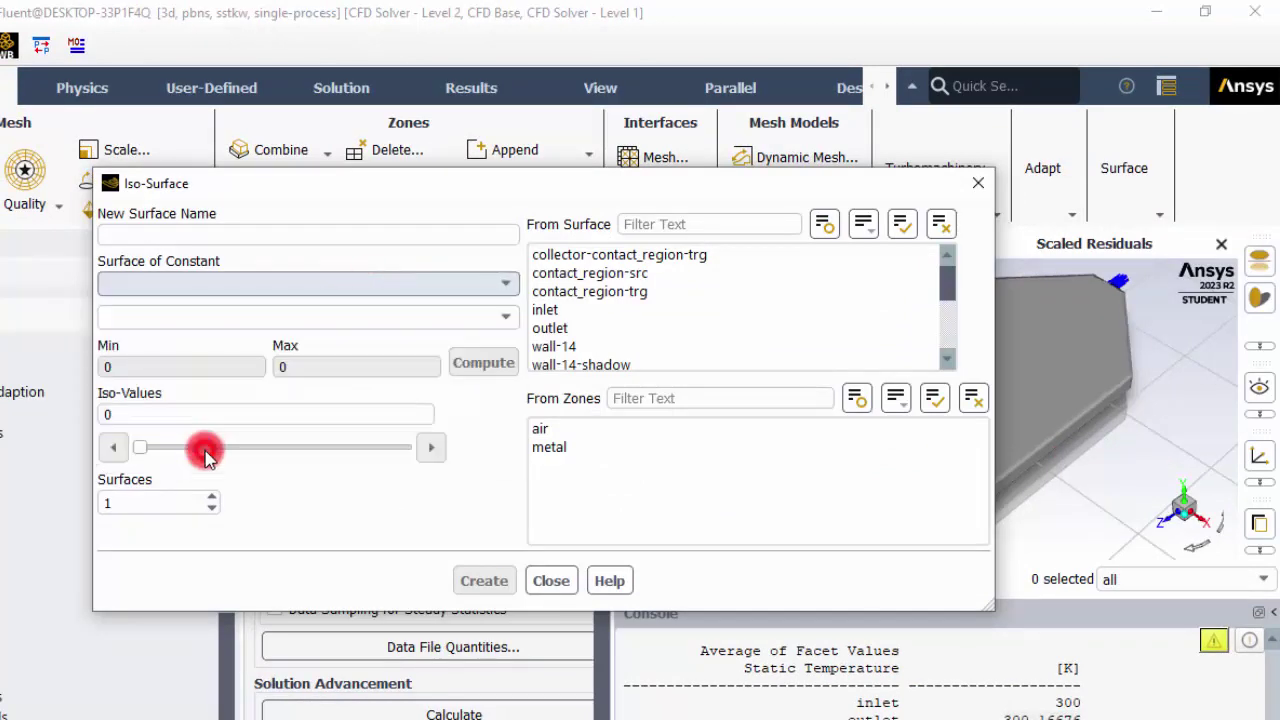
pyautogui.click(325, 318)
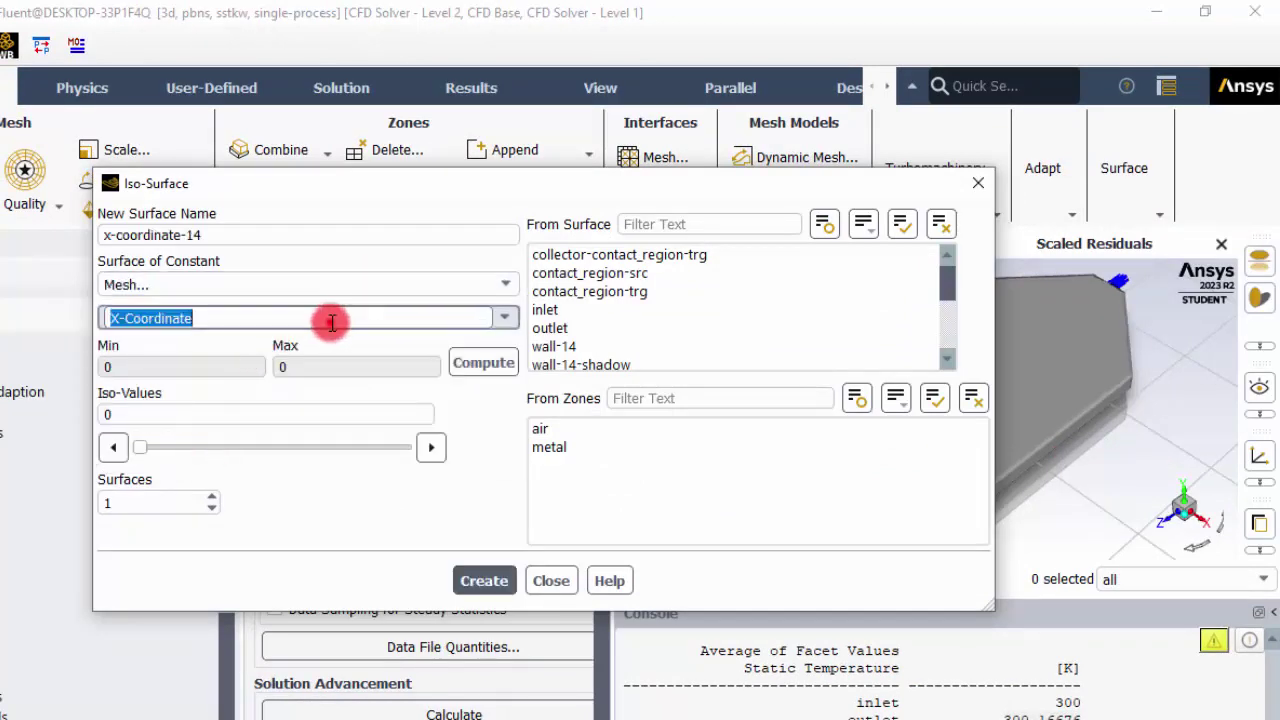
pyautogui.click(508, 318)
pyautogui.click(305, 355)
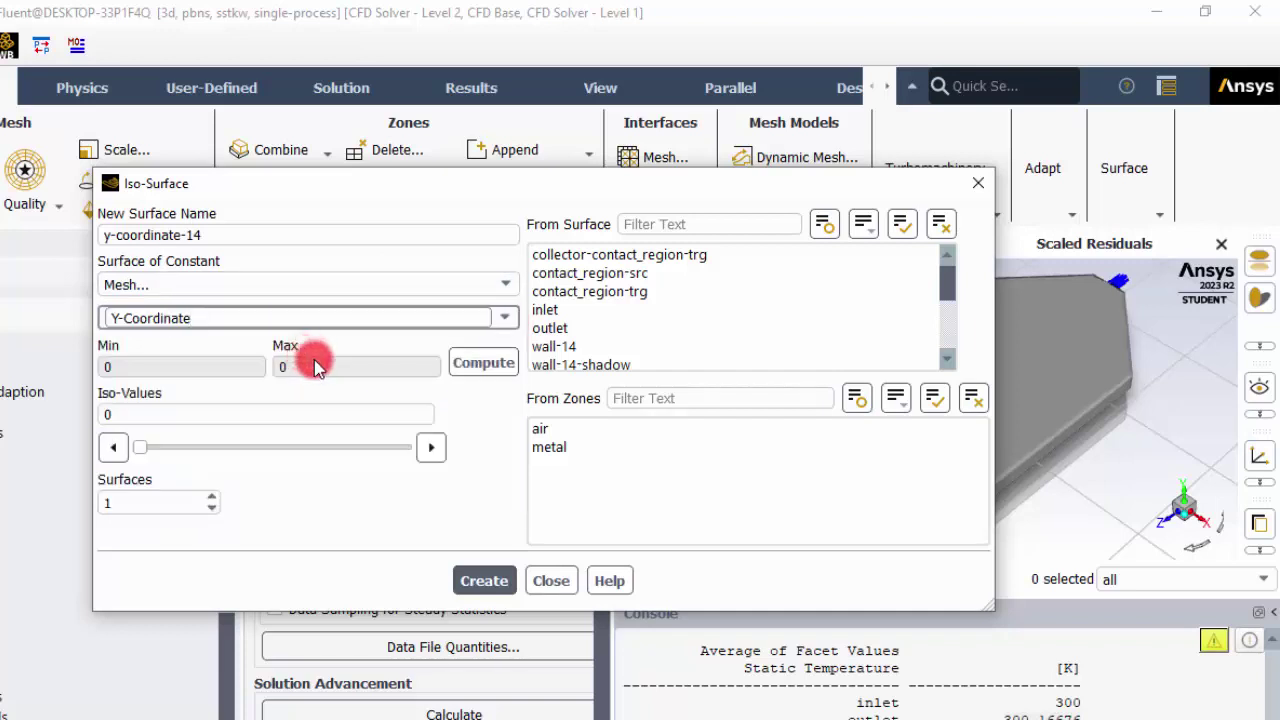
pyautogui.click(470, 366)
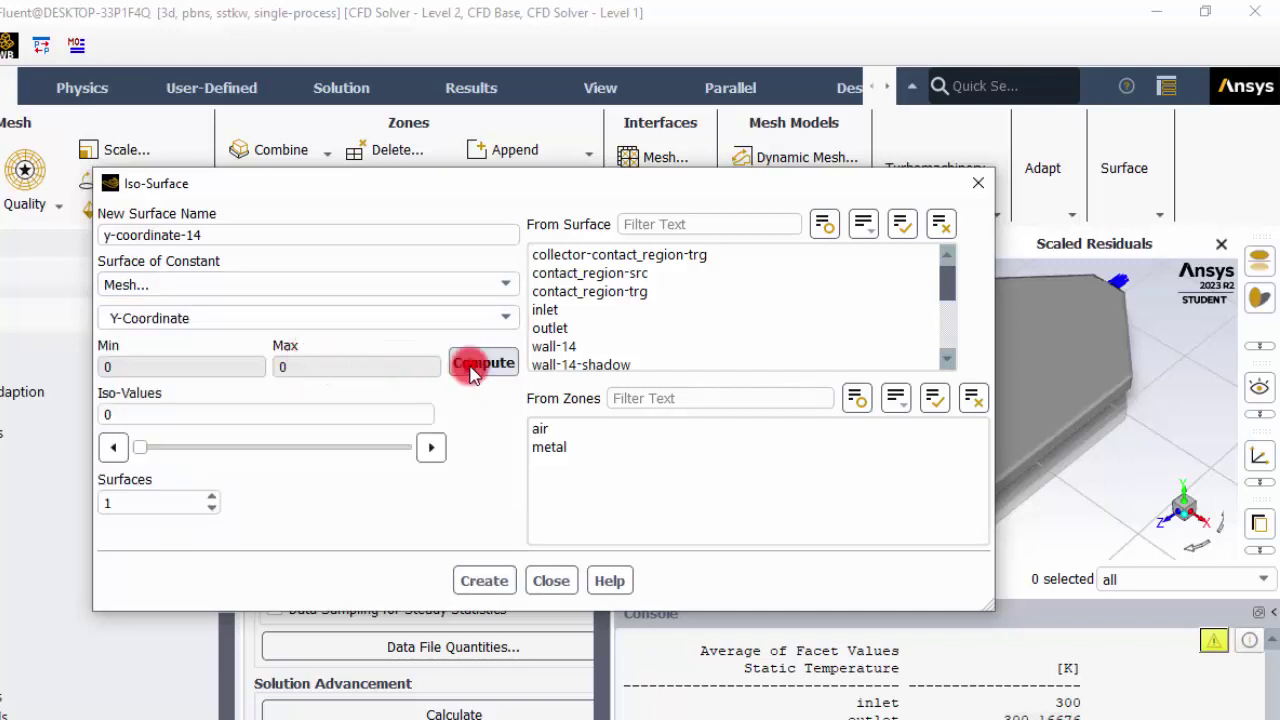
pyautogui.click(145, 414)
pyautogui.write('.02')
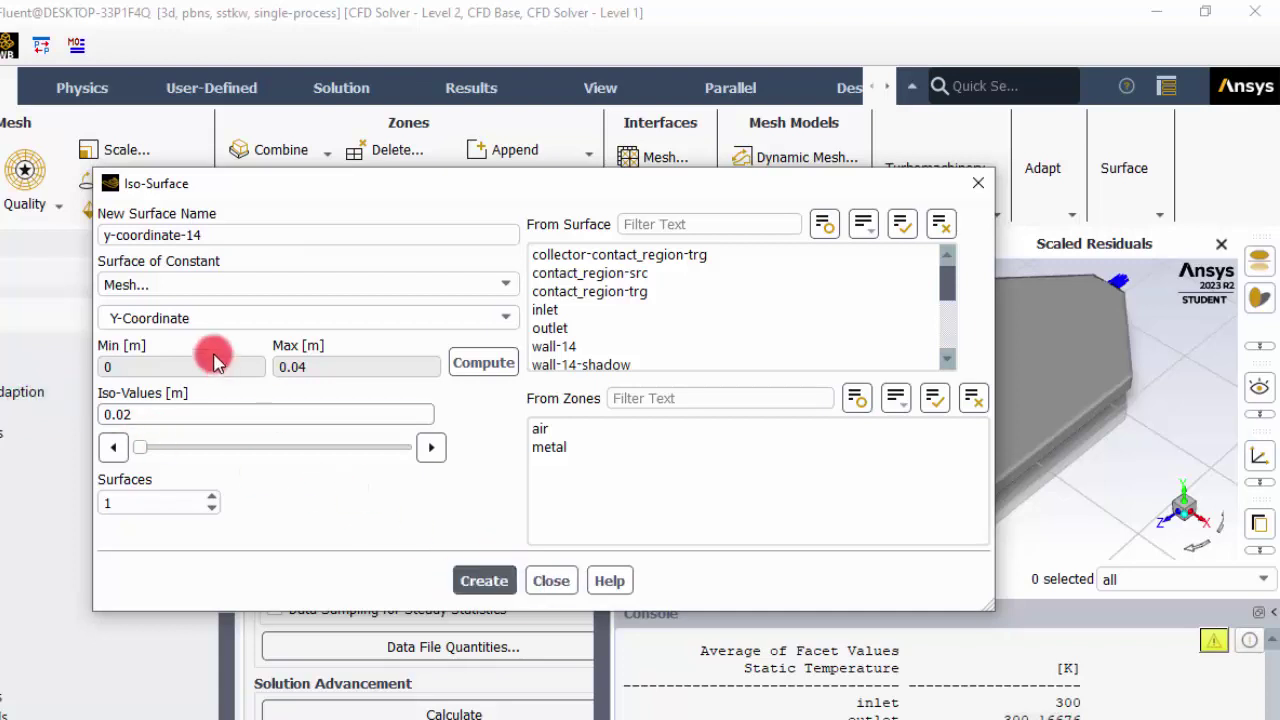
pyautogui.tripleClick(240, 233)
pyautogui.write('mid')
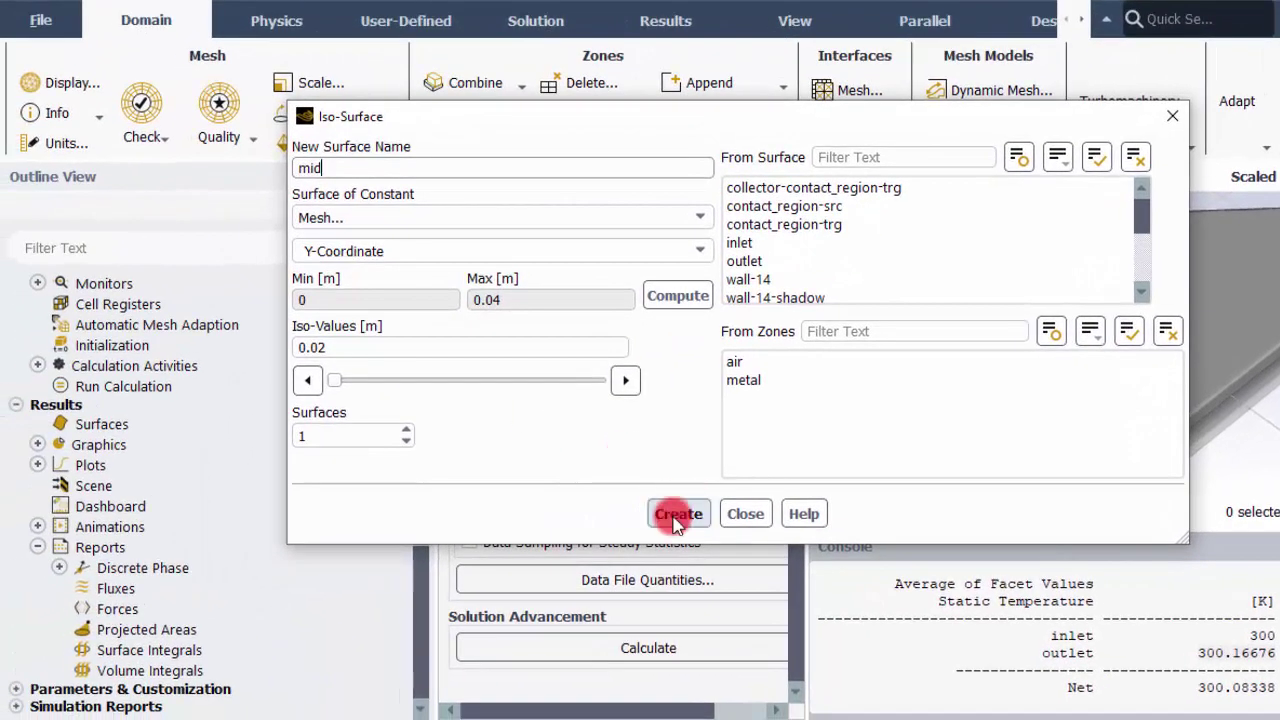
pyautogui.click(674, 516)
pyautogui.click(759, 513)
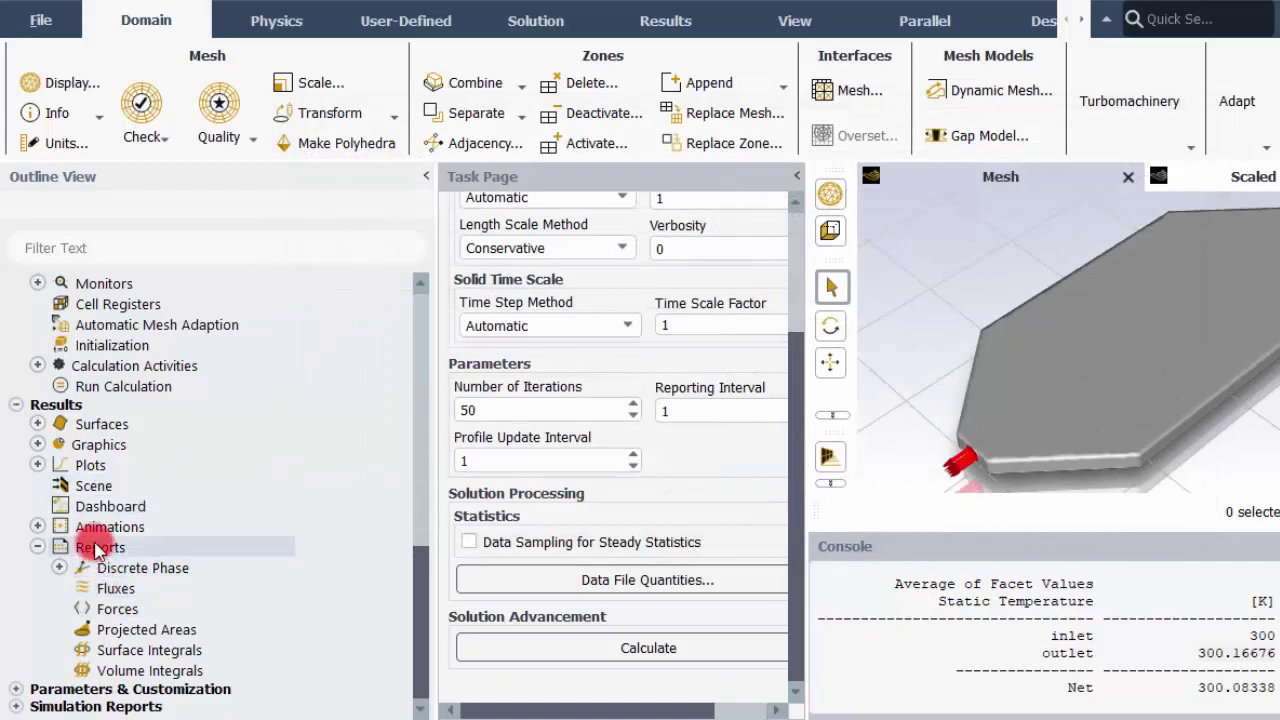
# Step: Display a temperature contour on the mid iso-surface with global range turned off
pyautogui.click(37, 444)
pyautogui.click(128, 487)
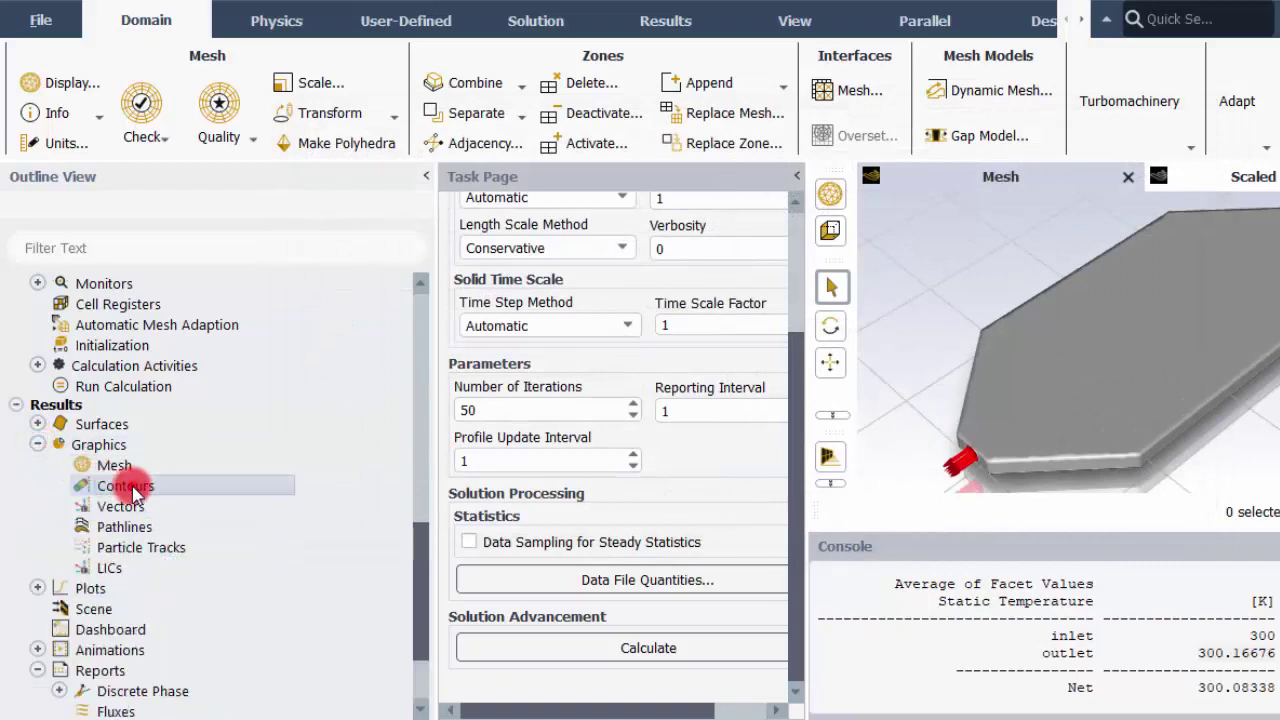
pyautogui.doubleClick(130, 490)
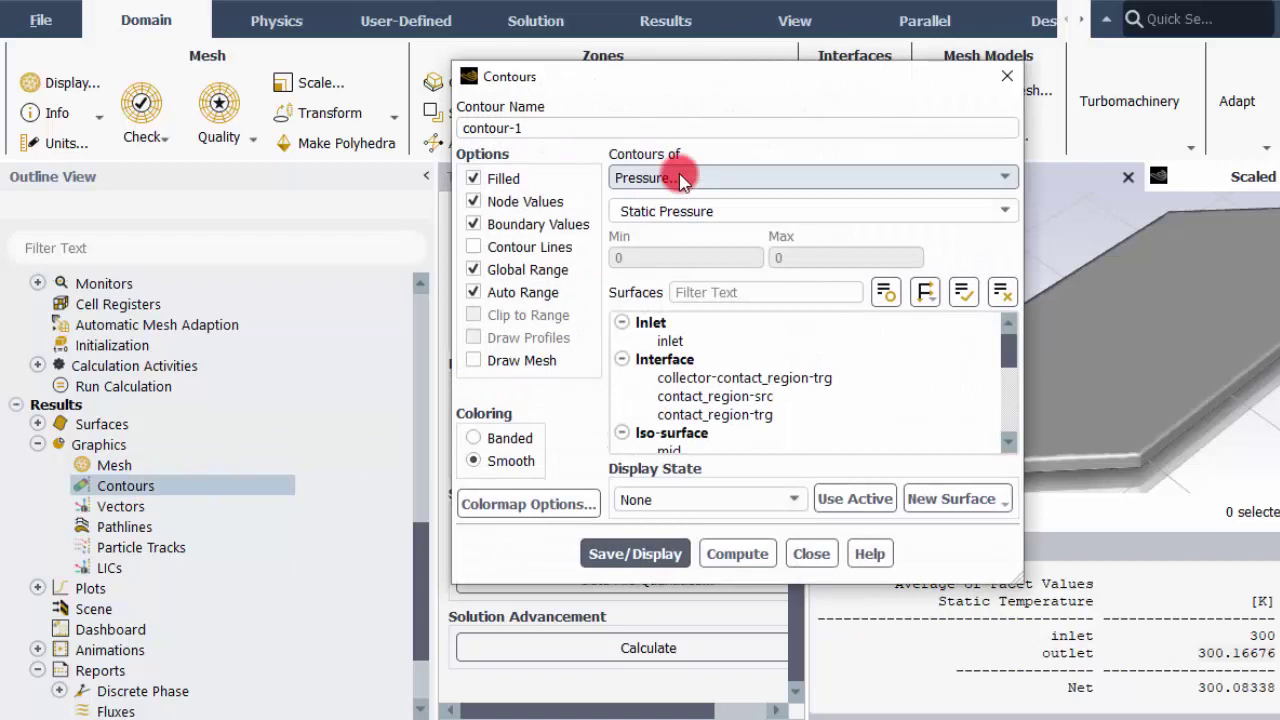
pyautogui.click(682, 178)
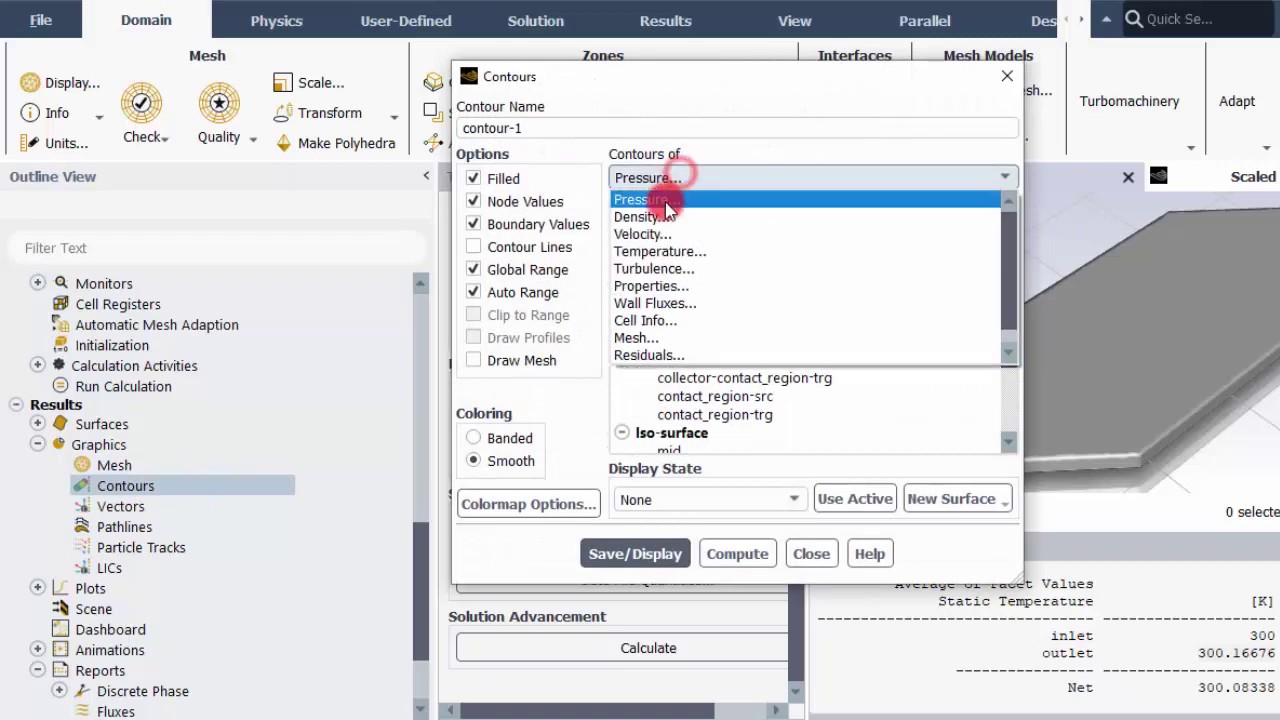
pyautogui.click(662, 252)
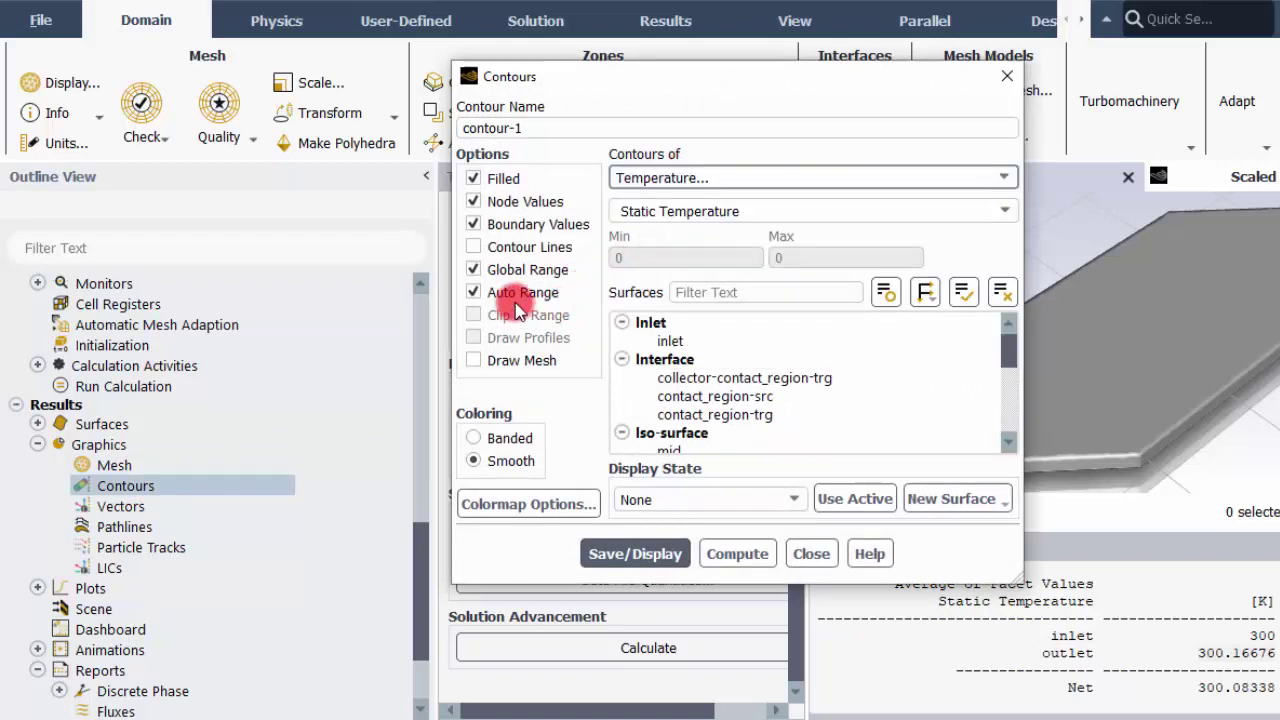
pyautogui.click(474, 270)
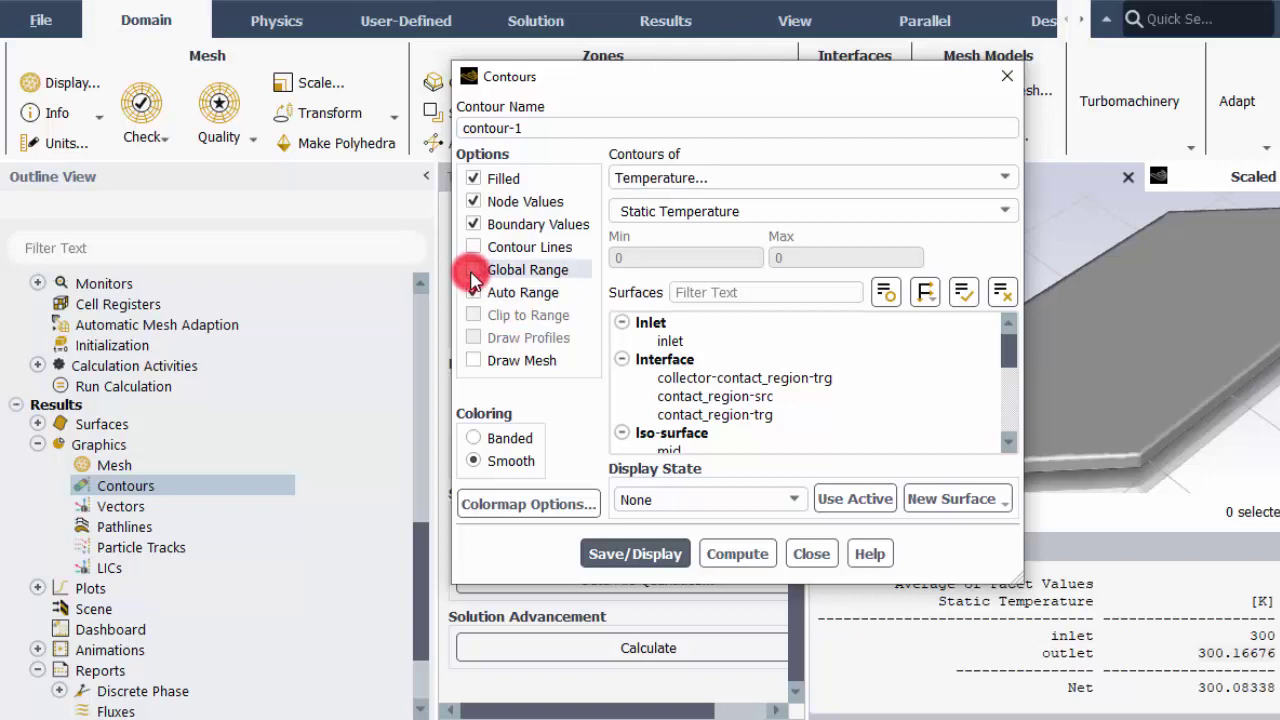
pyautogui.click(747, 356)
pyautogui.click(794, 362)
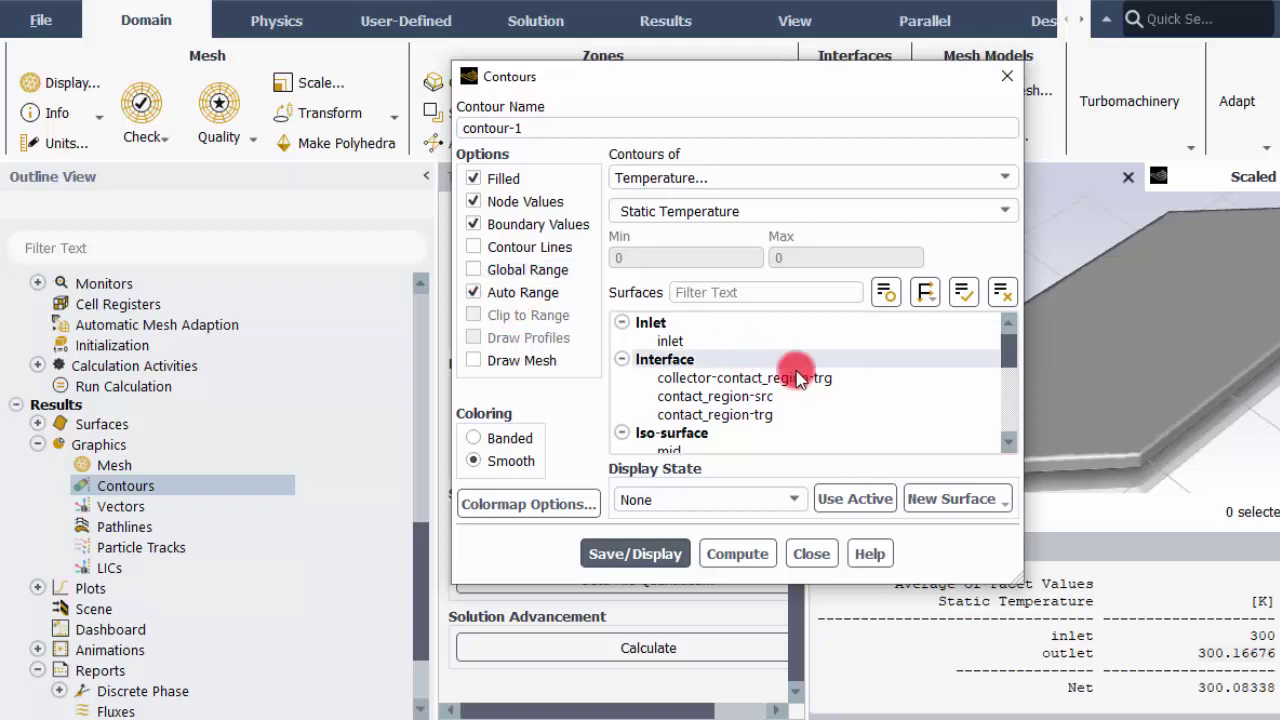
pyautogui.click(1007, 358)
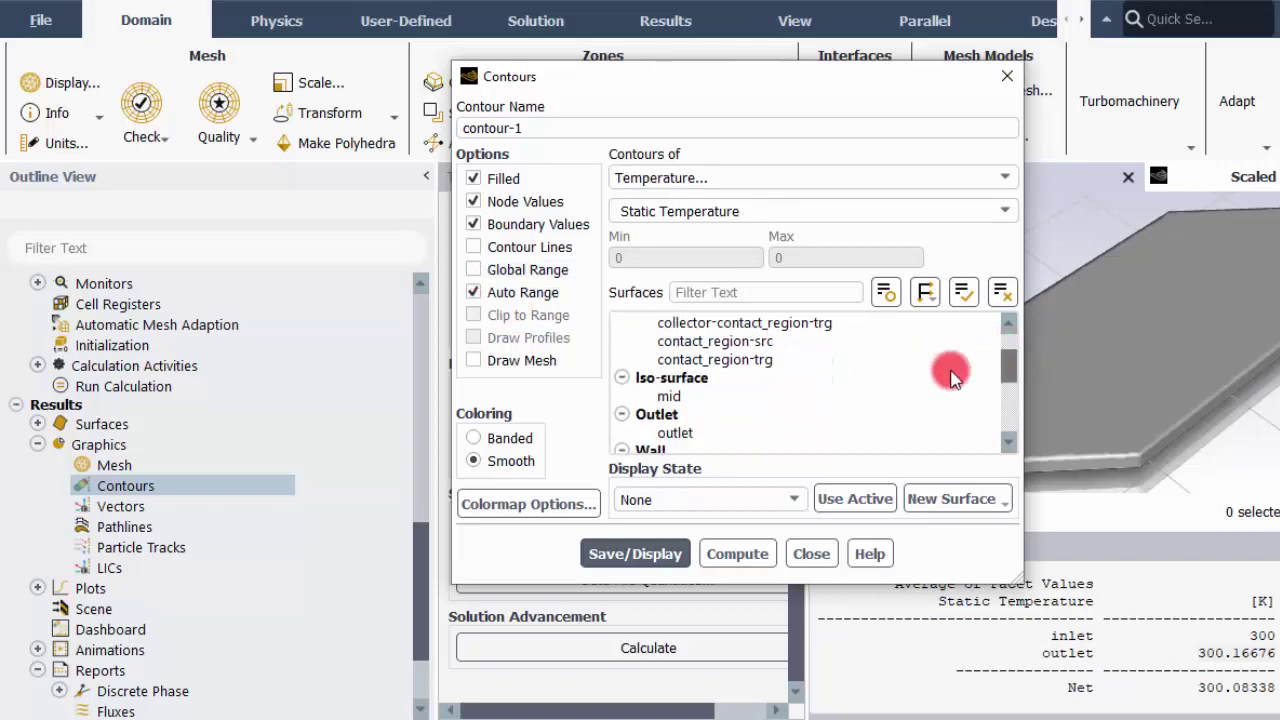
pyautogui.click(680, 377)
pyautogui.click(635, 555)
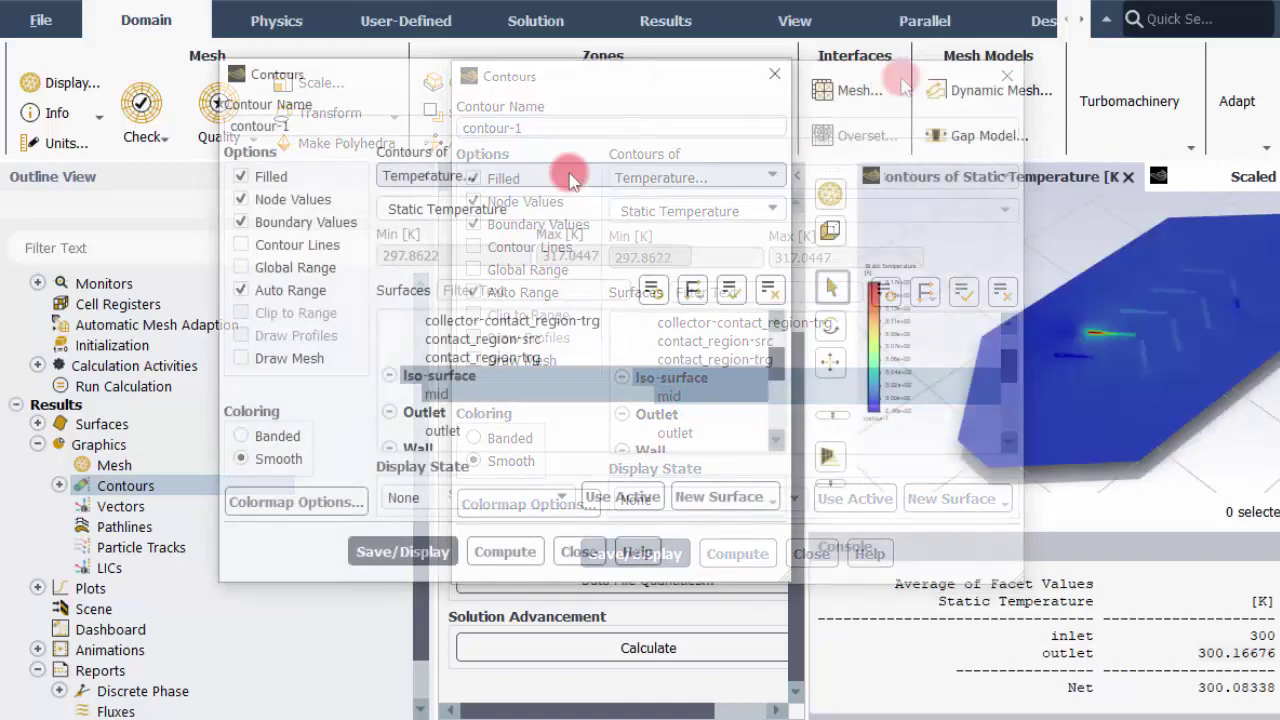
# Step: Switch the mid-plane contour to velocity magnitude (peak ~0.38 m/s) and orbit to inspect it
pyautogui.click(571, 177)
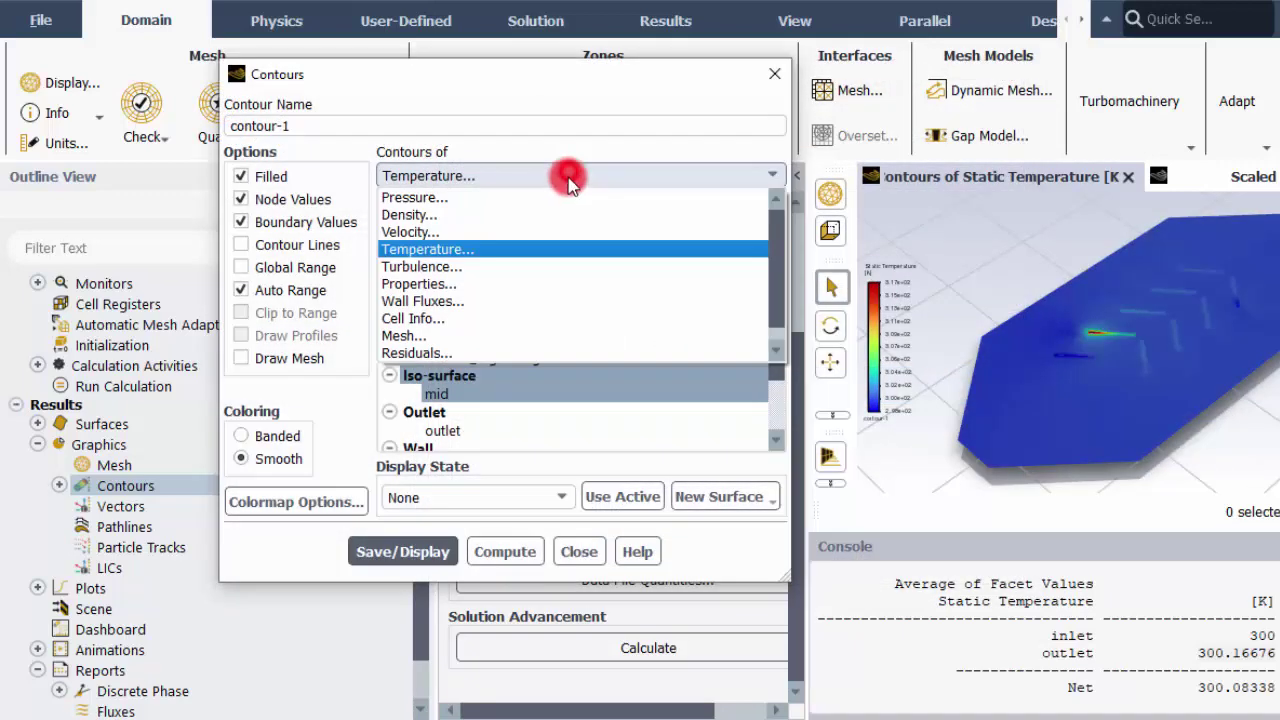
pyautogui.click(522, 229)
pyautogui.click(420, 551)
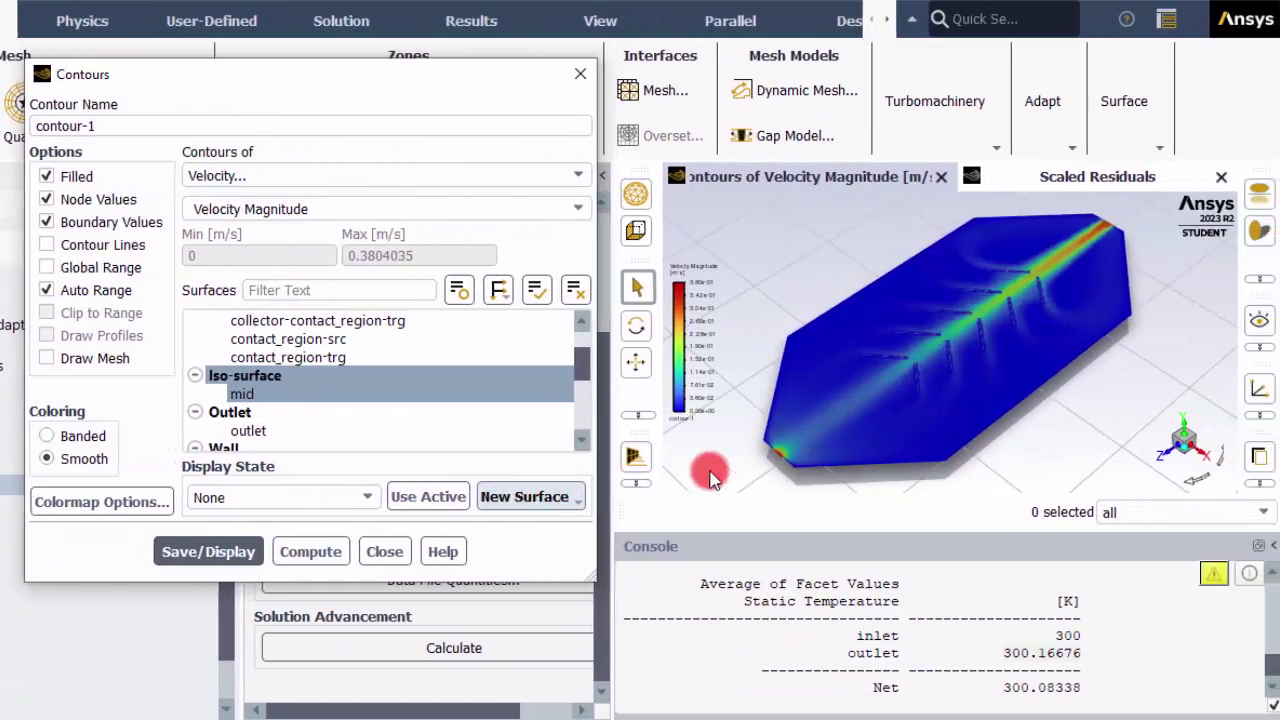
pyautogui.moveTo(977, 305); pyautogui.dragTo(1060, 281)
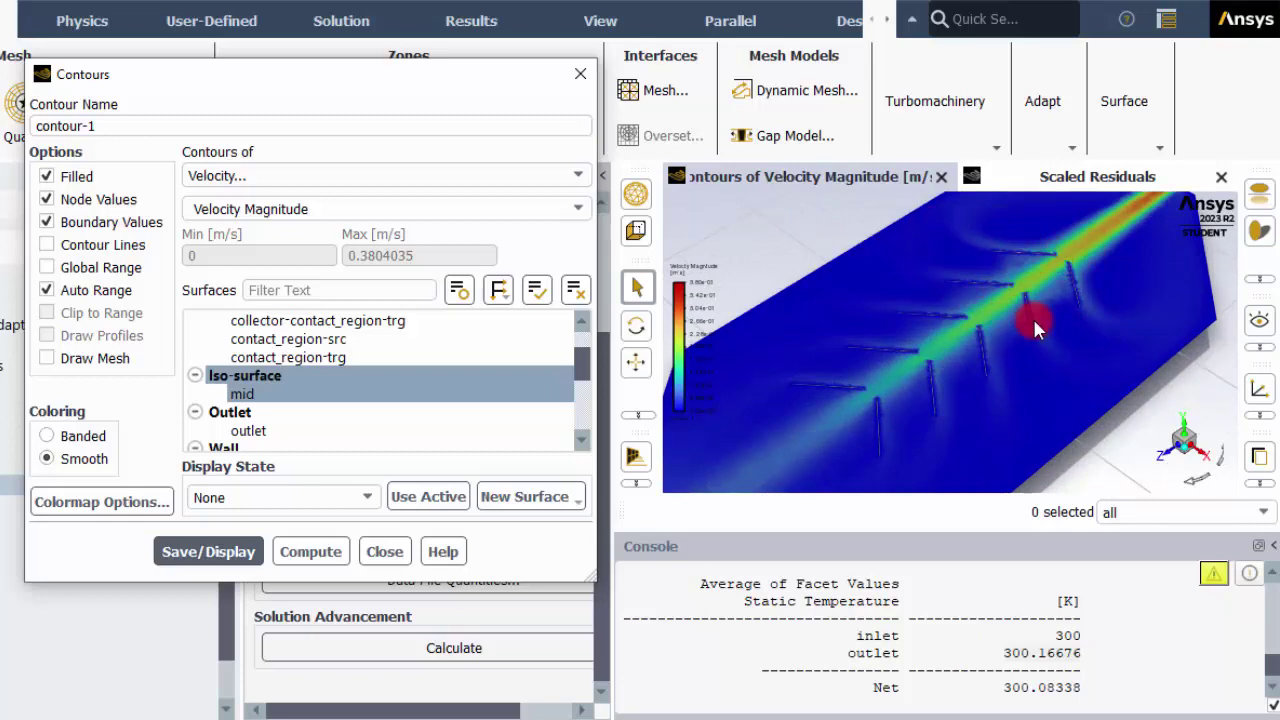
# Step: Change wall-16's heat flux from 100 to 150 W/m² and apply it
pyautogui.scroll(3, 43, 486)
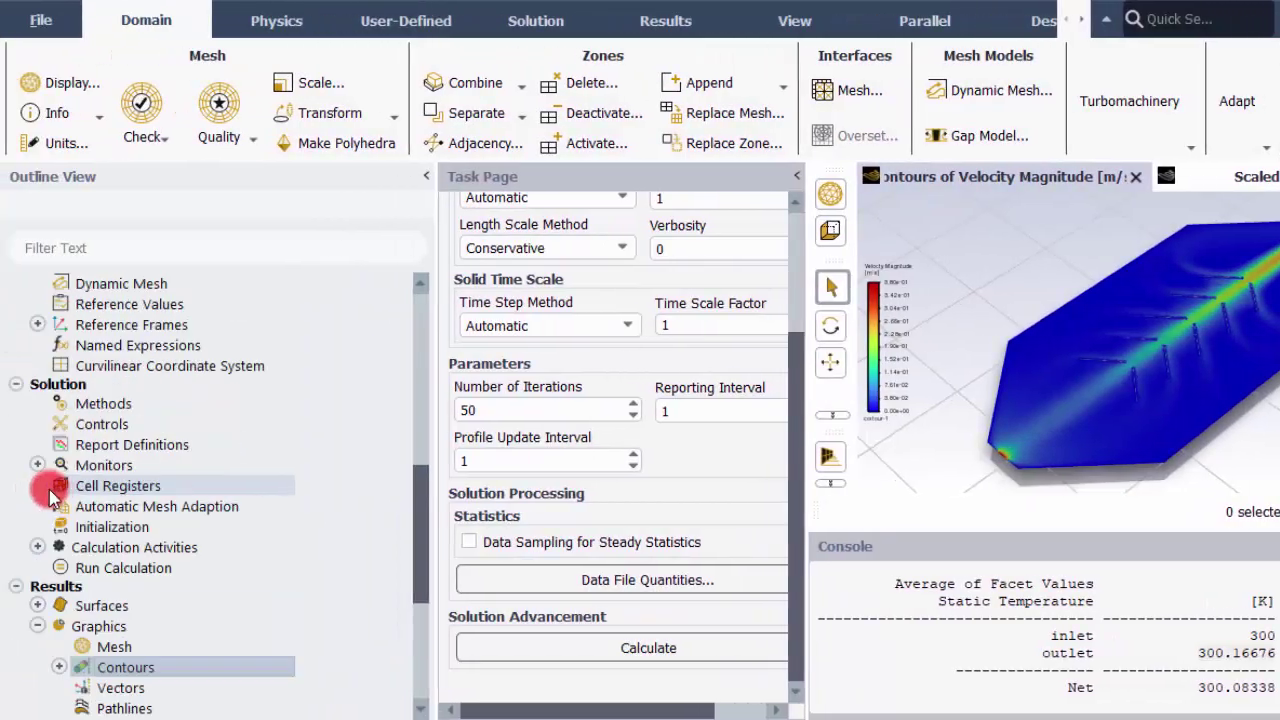
pyautogui.scroll(1, 80, 457)
pyautogui.scroll(3, 97, 365)
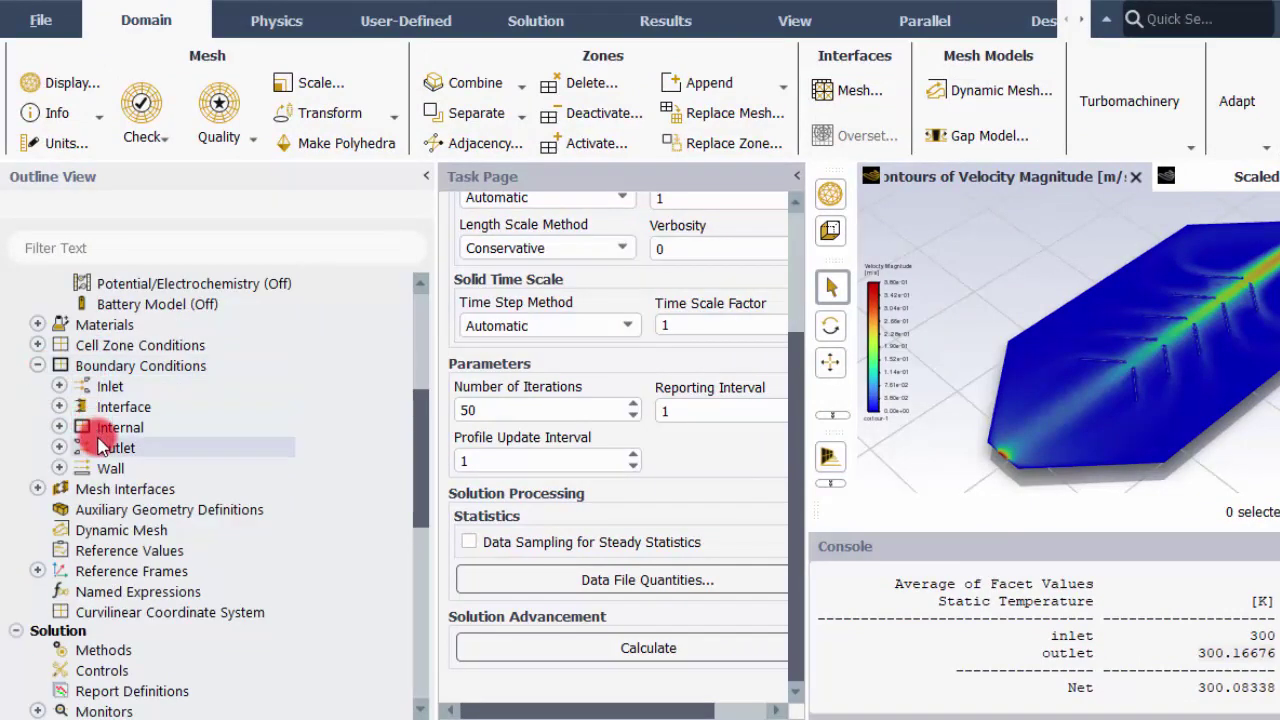
pyautogui.click(61, 388)
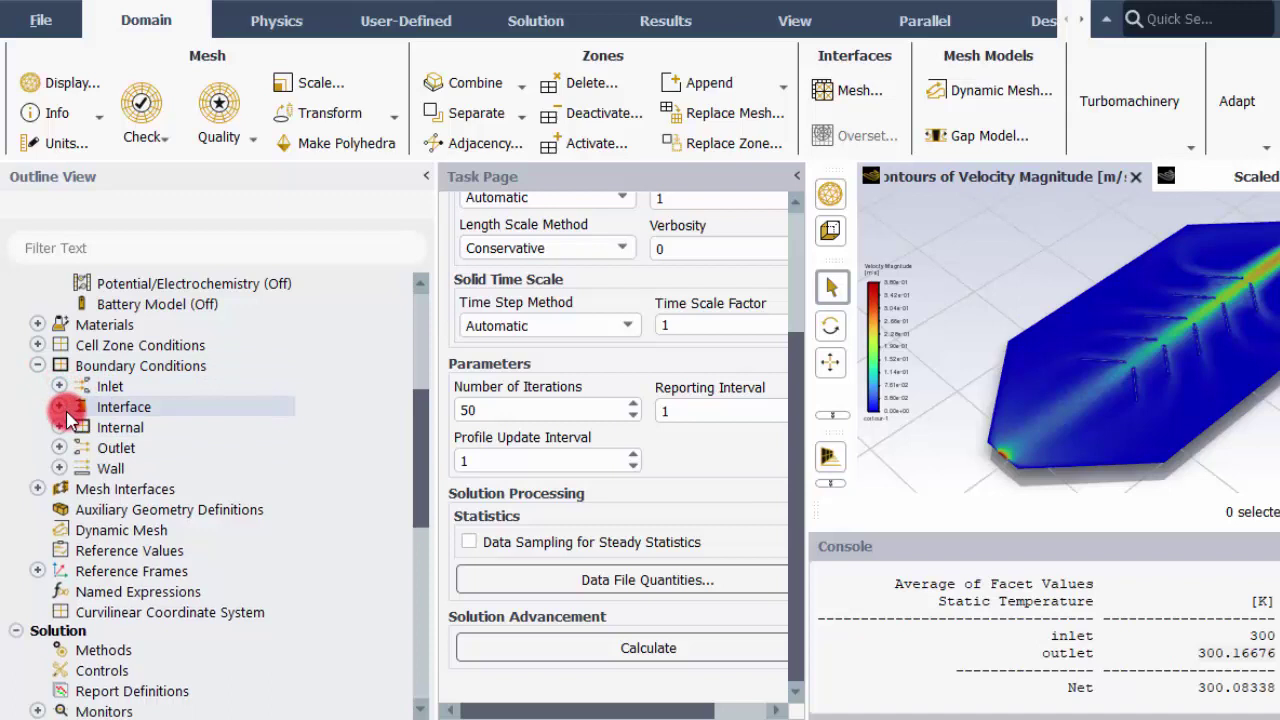
pyautogui.click(59, 407)
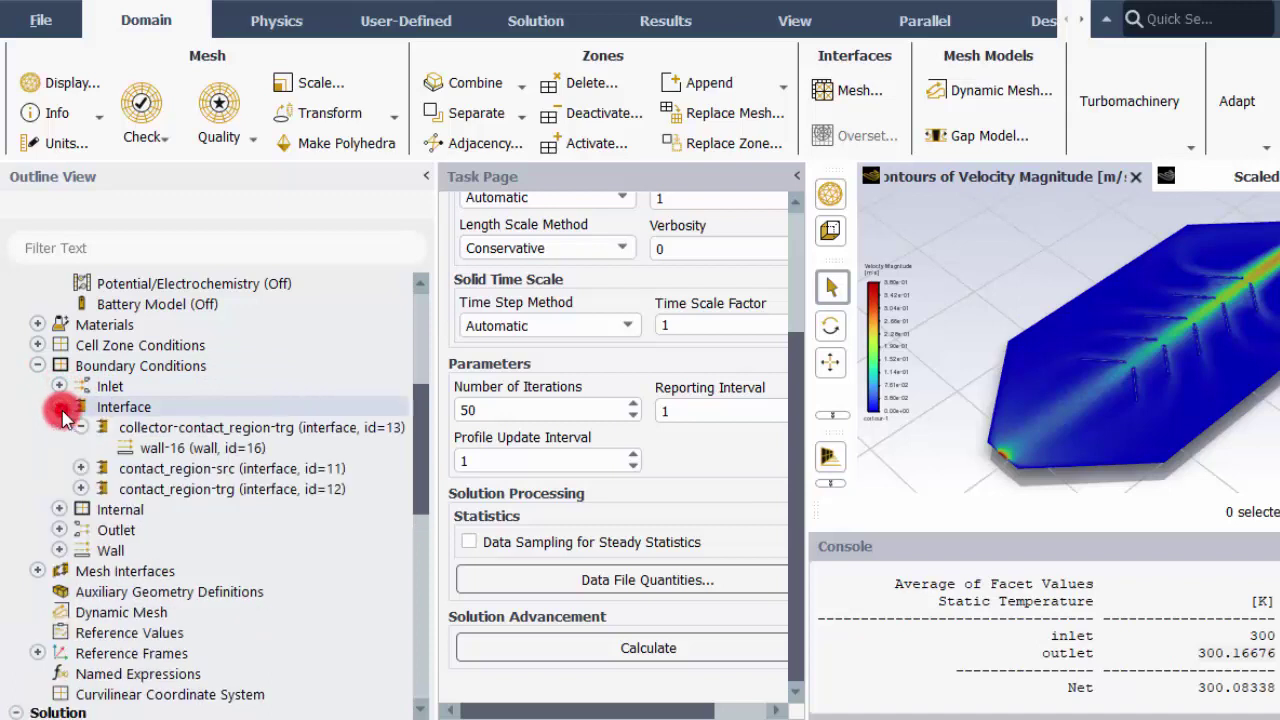
pyautogui.doubleClick(193, 455)
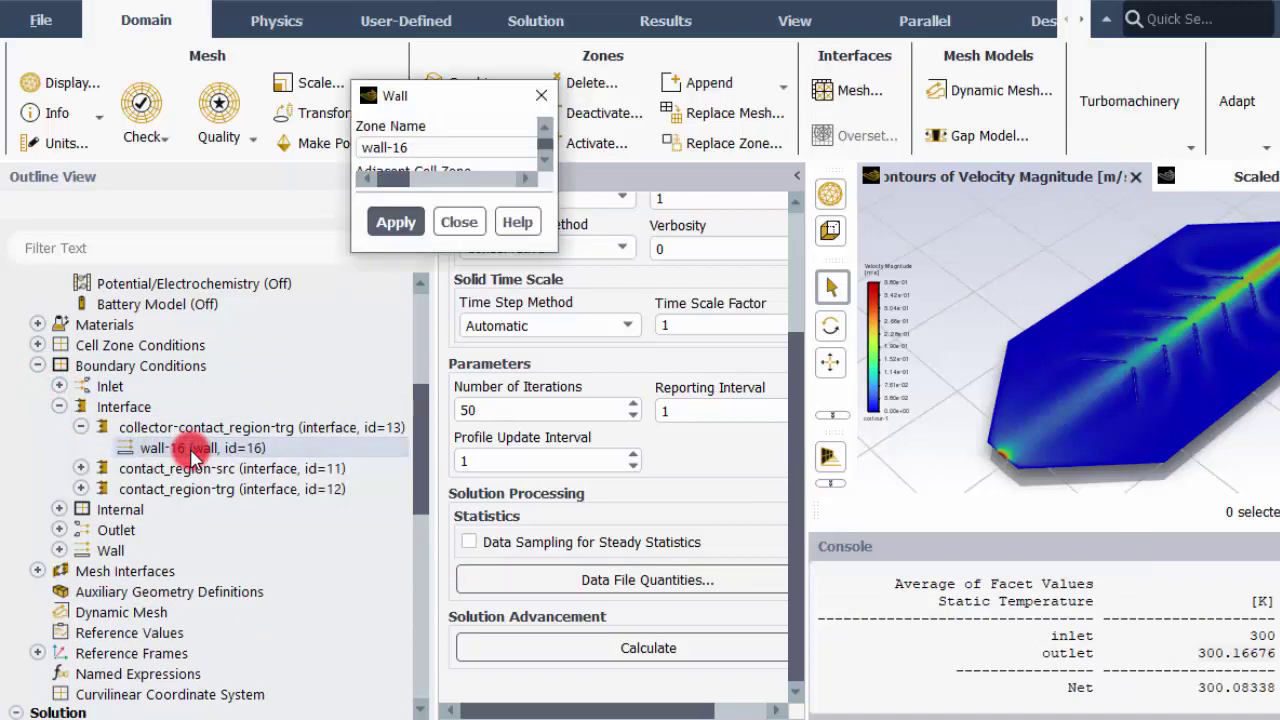
pyautogui.click(845, 287)
pyautogui.moveTo(845, 287); pyautogui.dragTo(757, 282)
pyautogui.write('150')
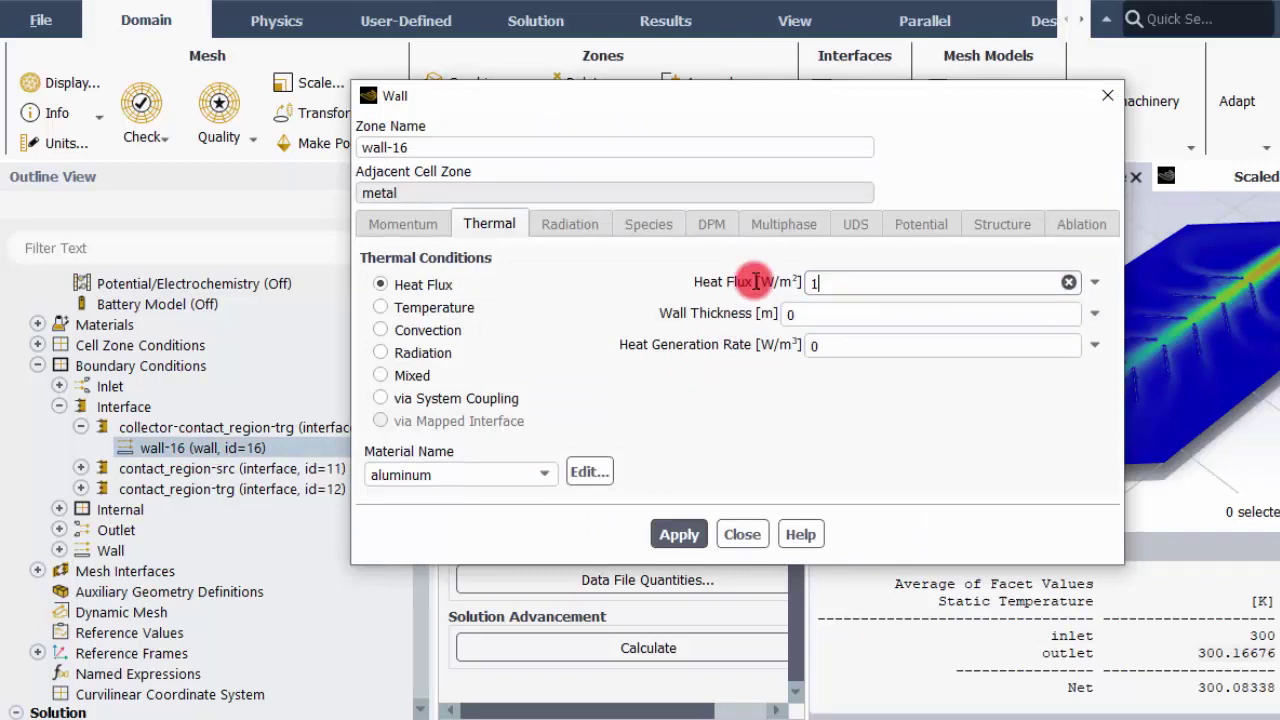
pyautogui.click(680, 536)
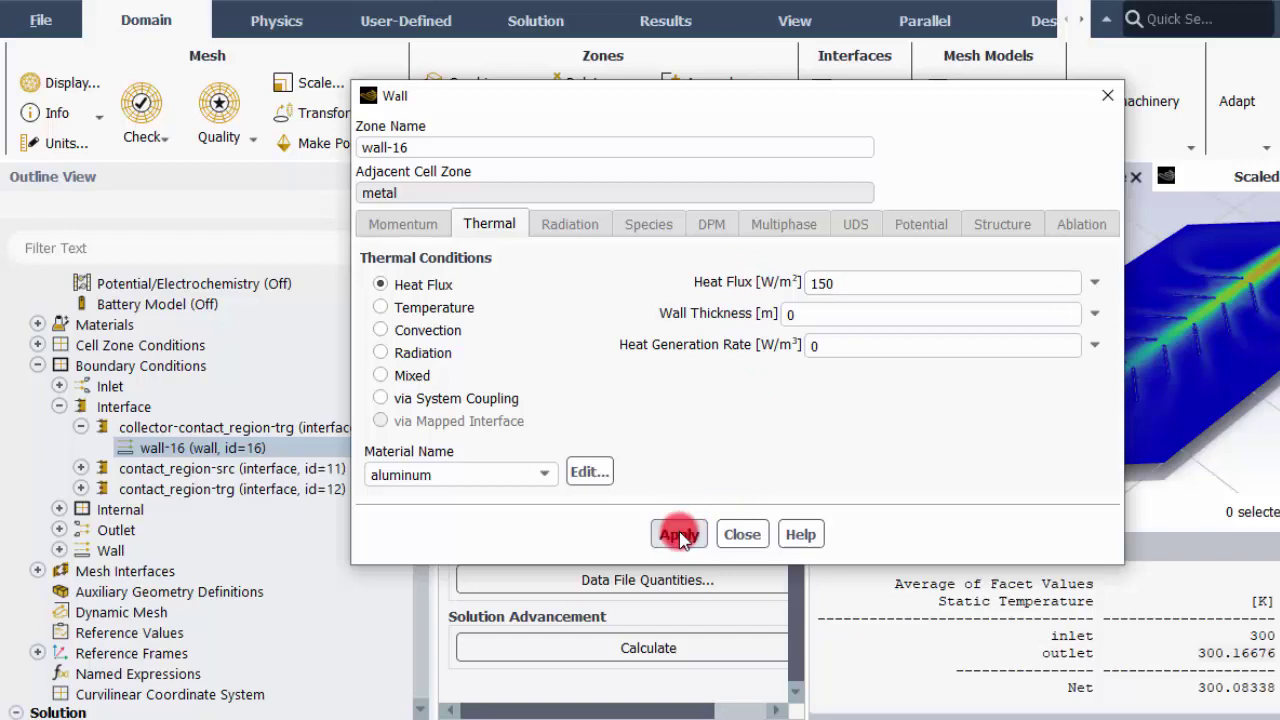
pyautogui.click(745, 534)
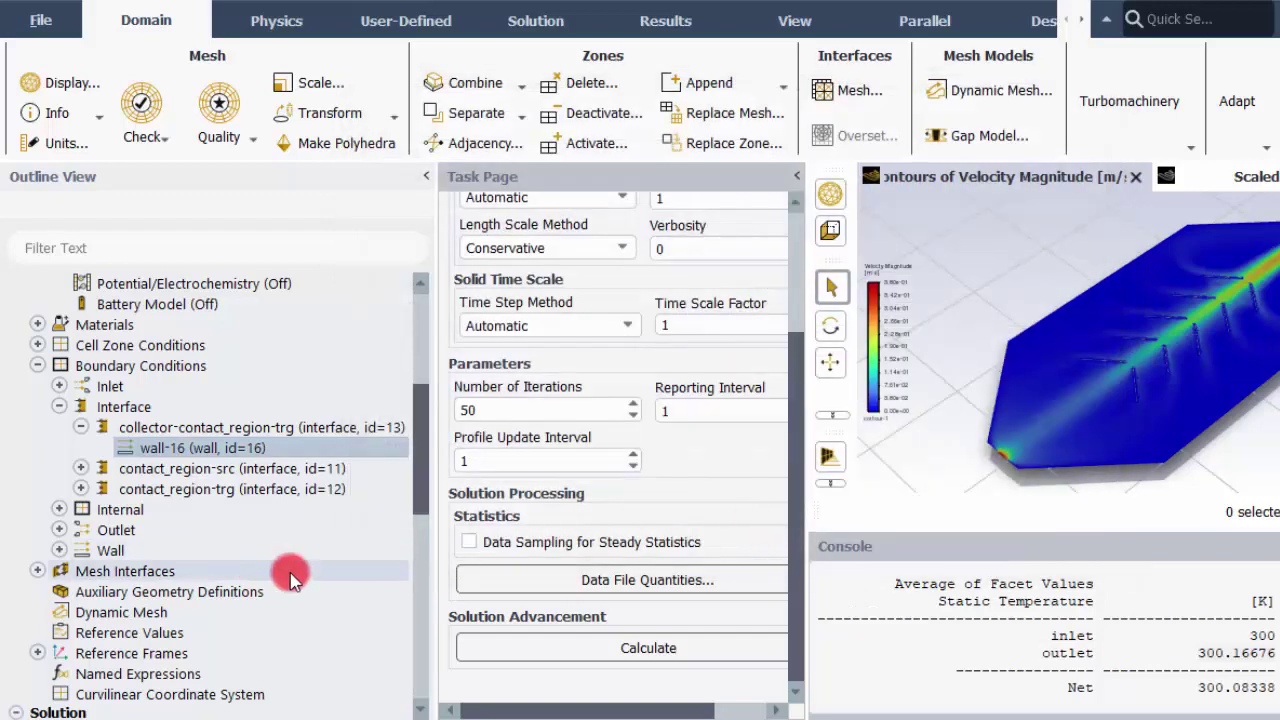
# Step: Rerun the calculation with the 150 W/m² heat flux
pyautogui.scroll(-5, 293, 578)
pyautogui.scroll(-4, 293, 578)
pyautogui.click(545, 640)
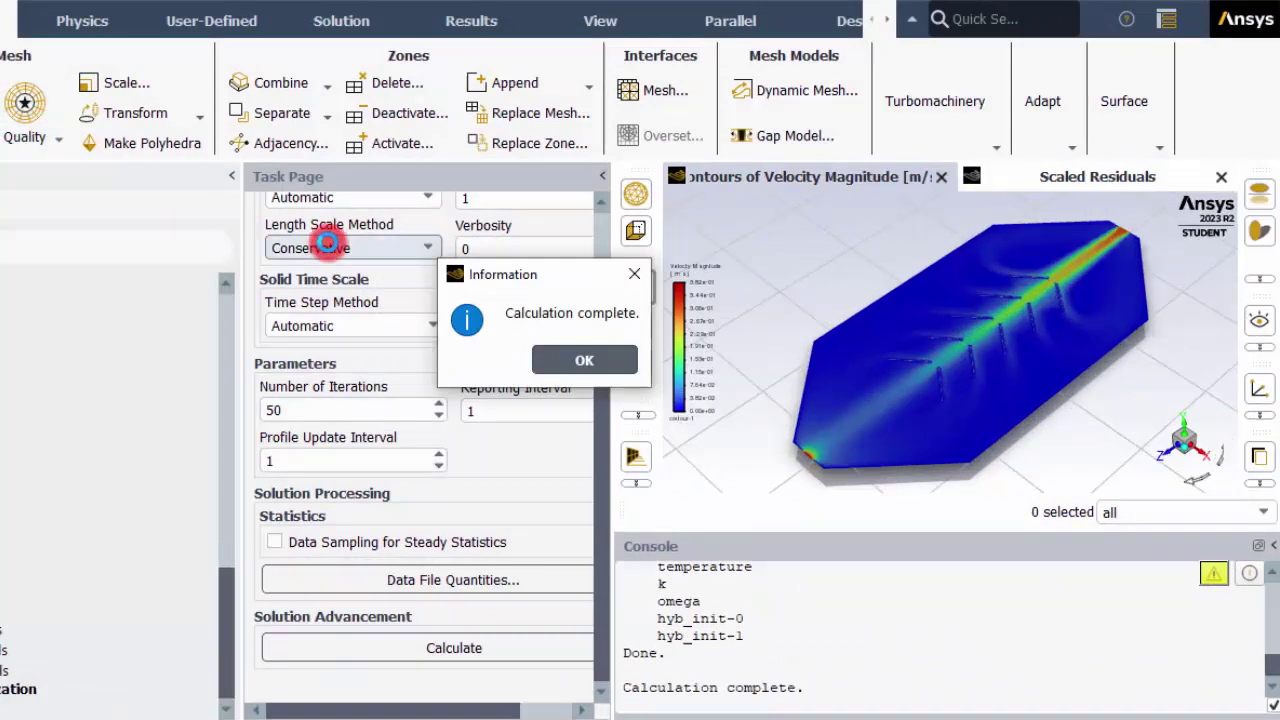
# Step: Compute facet-average static temperatures after the rerun: inlet 300 K, outlet 336.08543 K
pyautogui.click(584, 360)
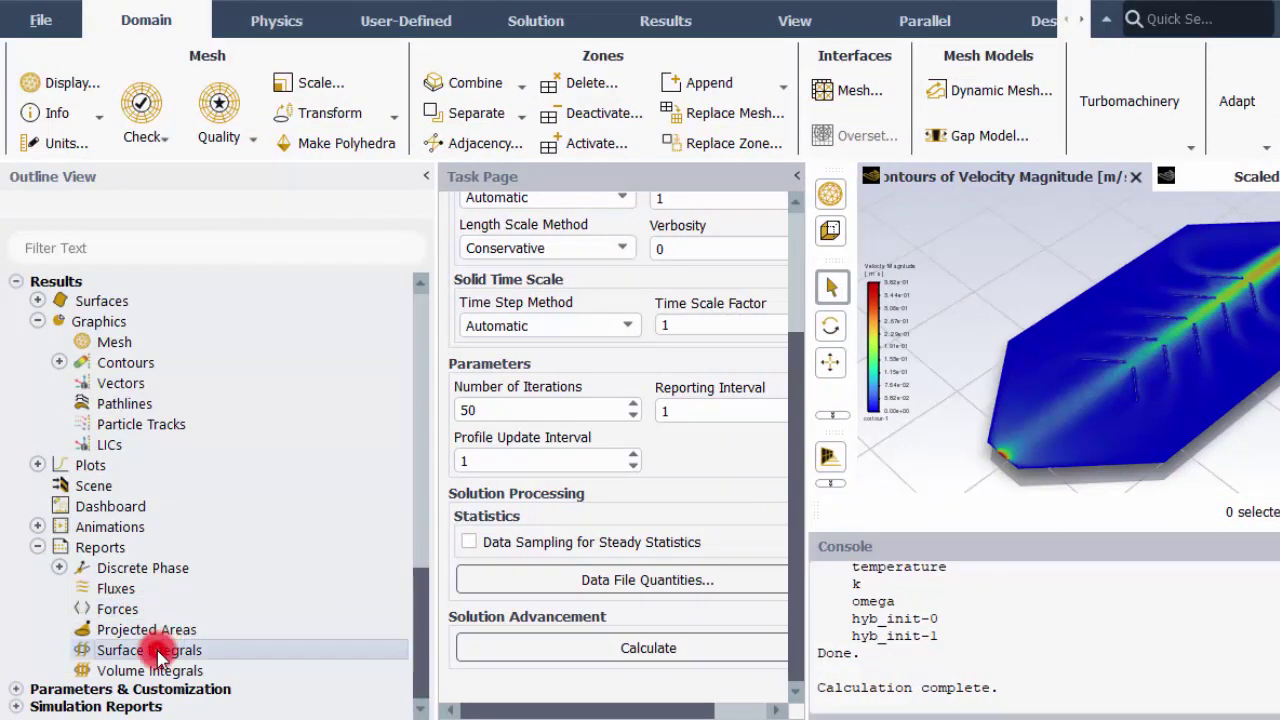
pyautogui.doubleClick(160, 655)
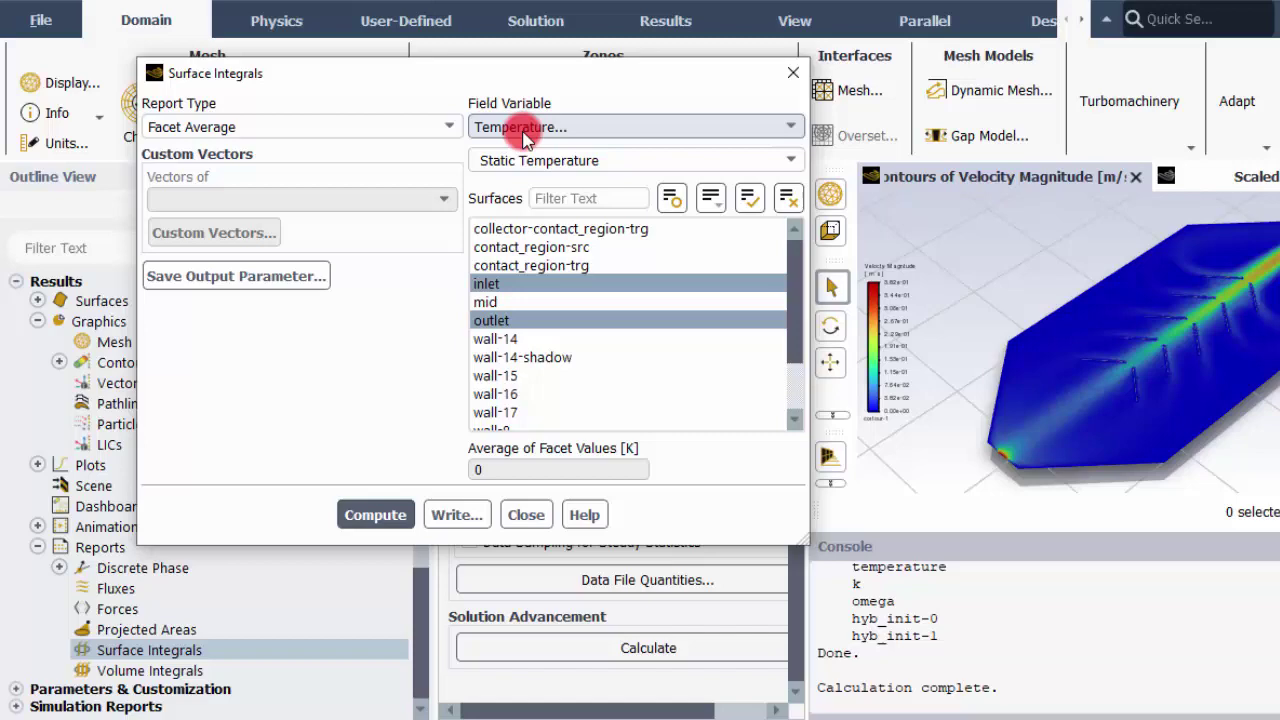
pyautogui.click(380, 516)
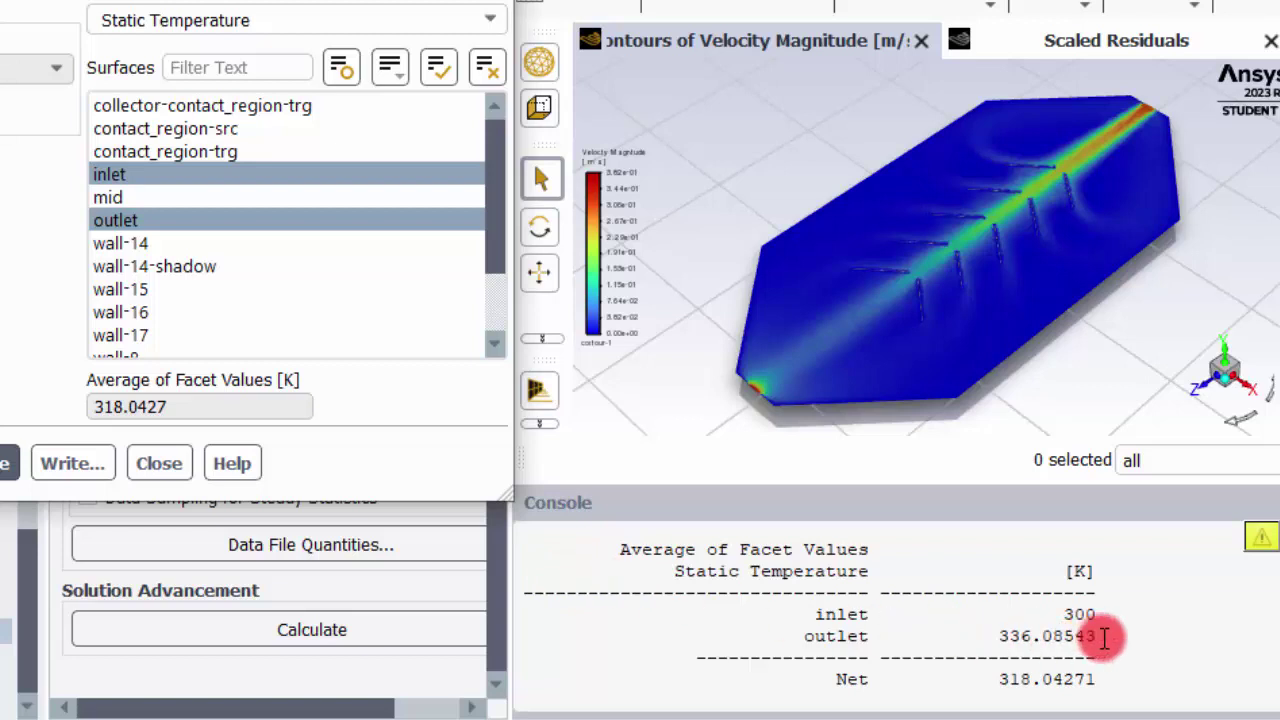
pyautogui.doubleClick(1078, 614)
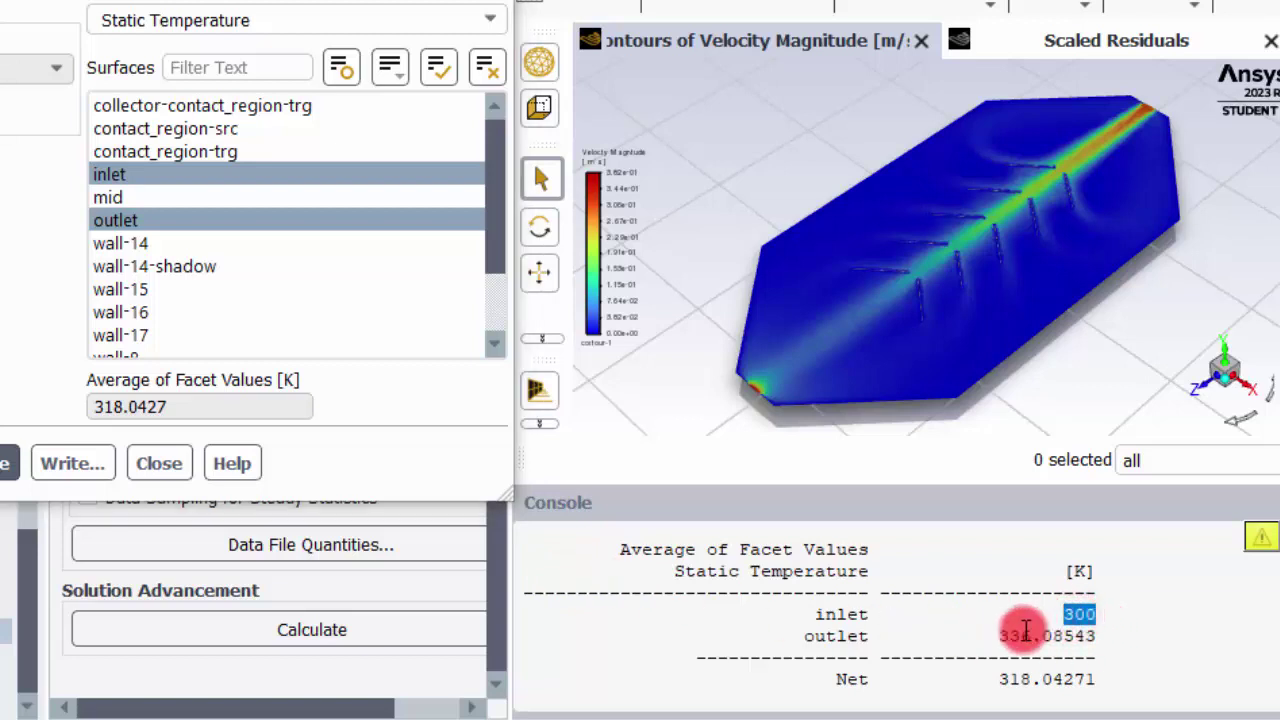
pyautogui.moveTo(1016, 643); pyautogui.dragTo(1030, 648)
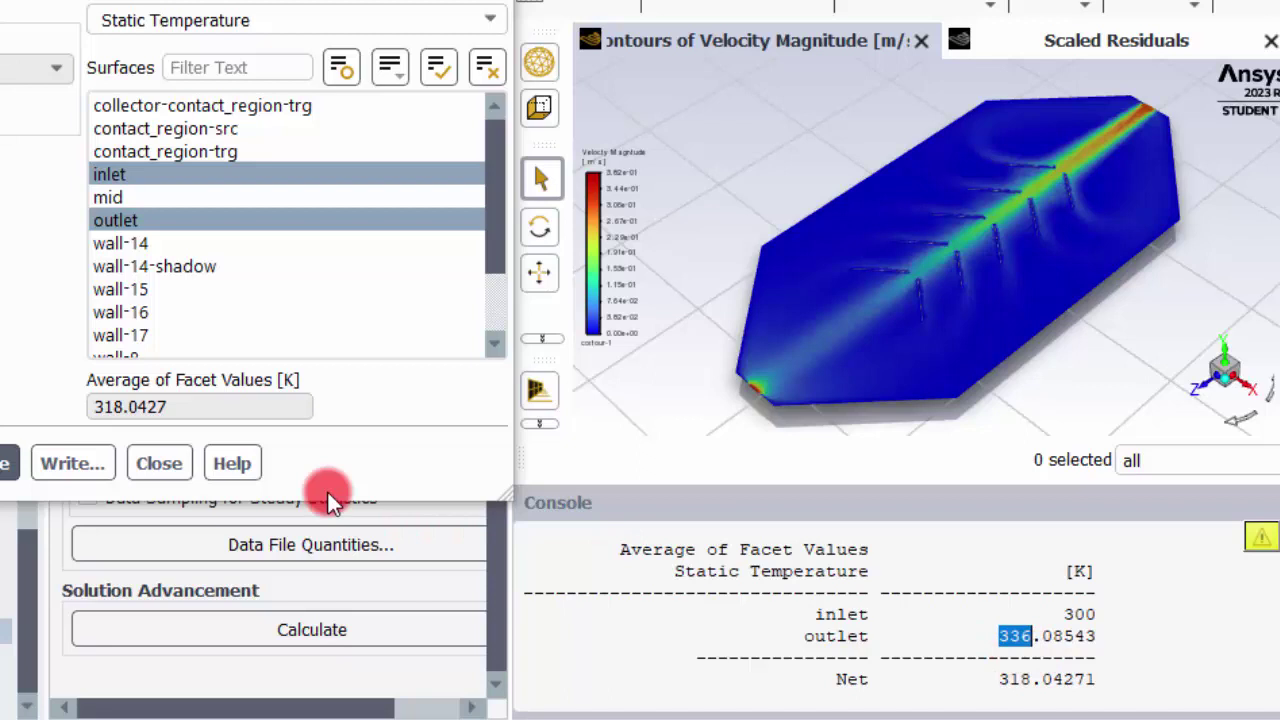
pyautogui.click(173, 462)
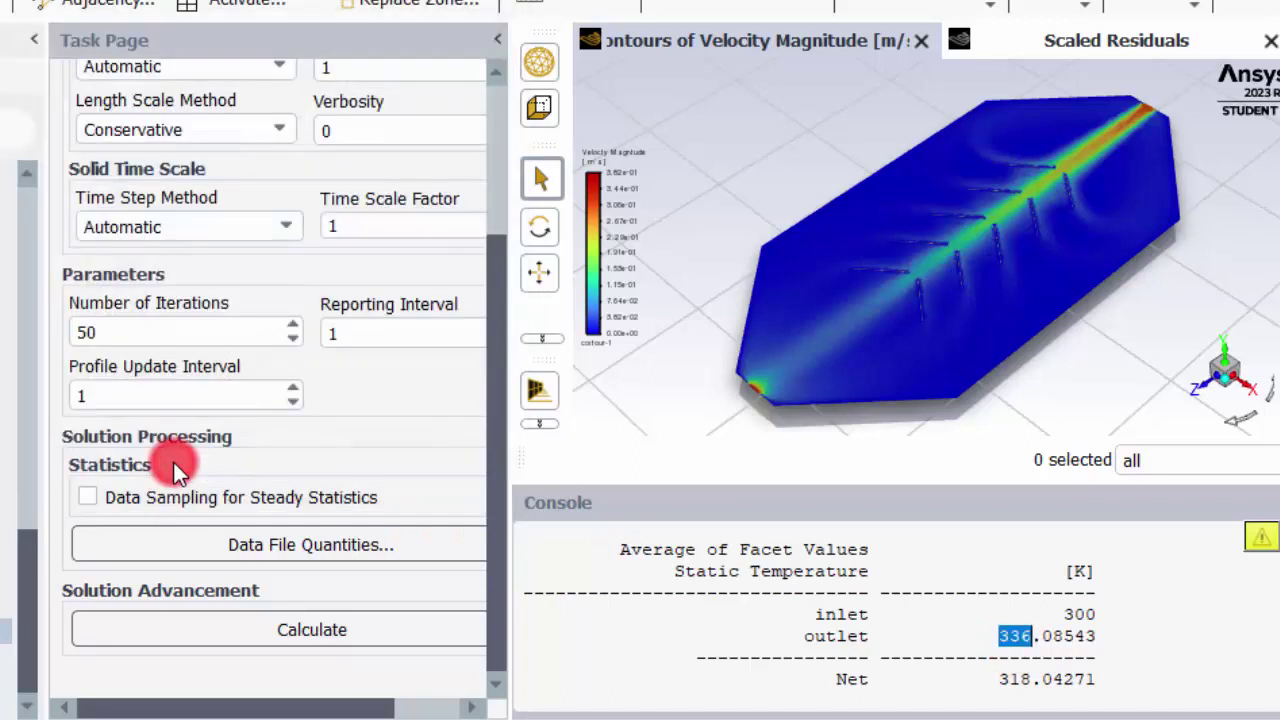